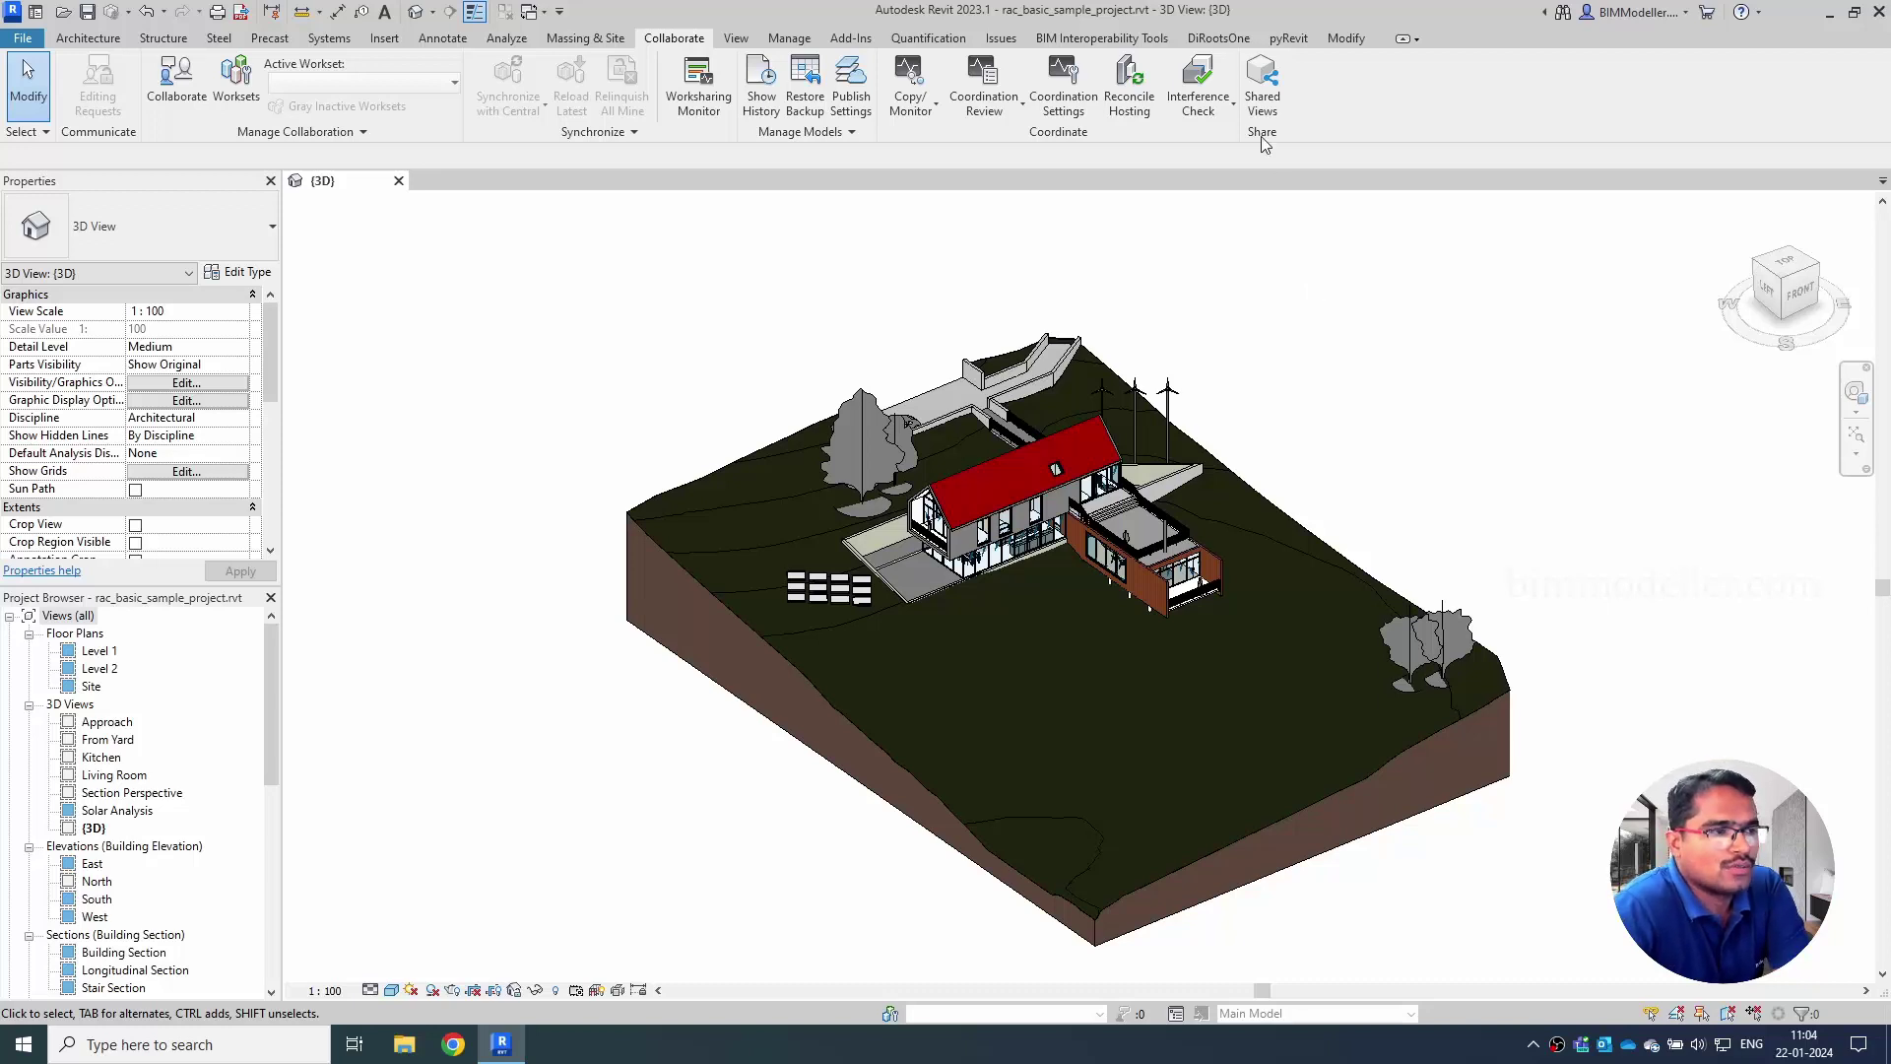
# - Create a new shared view named '3D View Sample Project 1', which expires in 30 days
pyautogui.click(1265, 98)
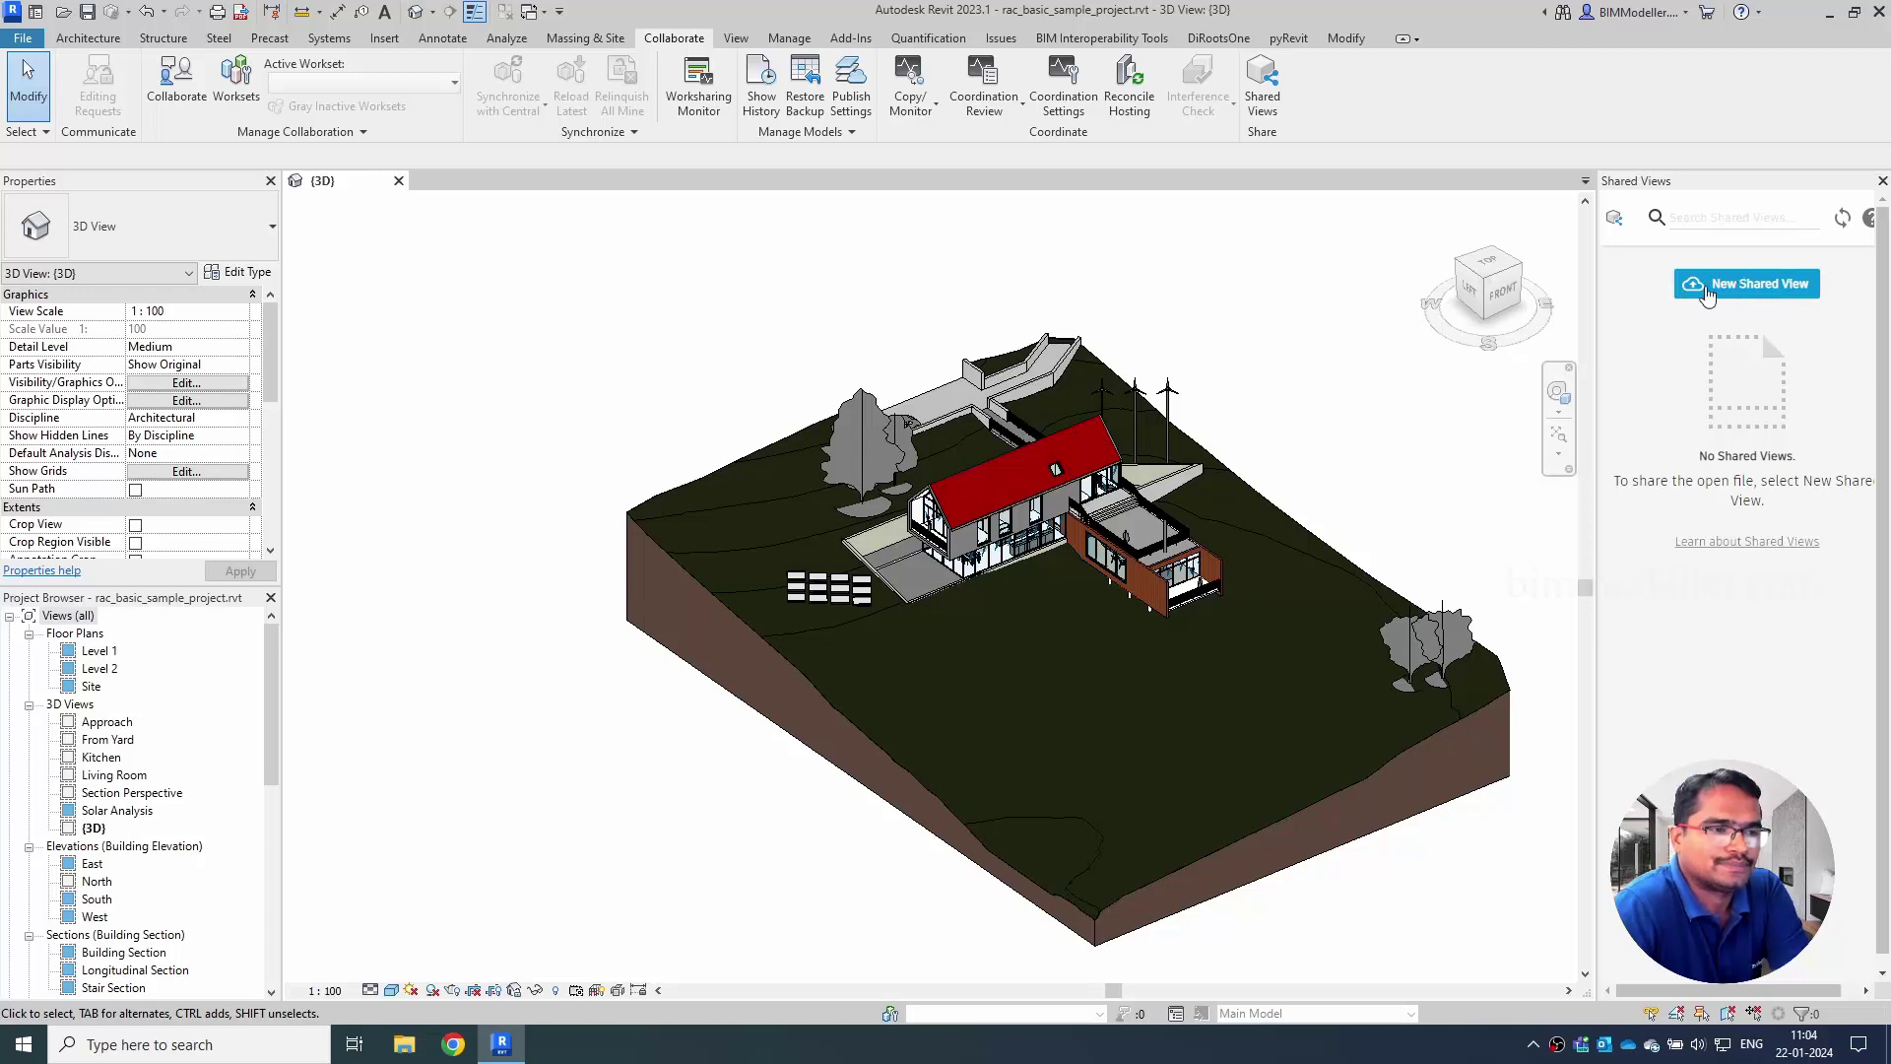
pyautogui.click(1707, 296)
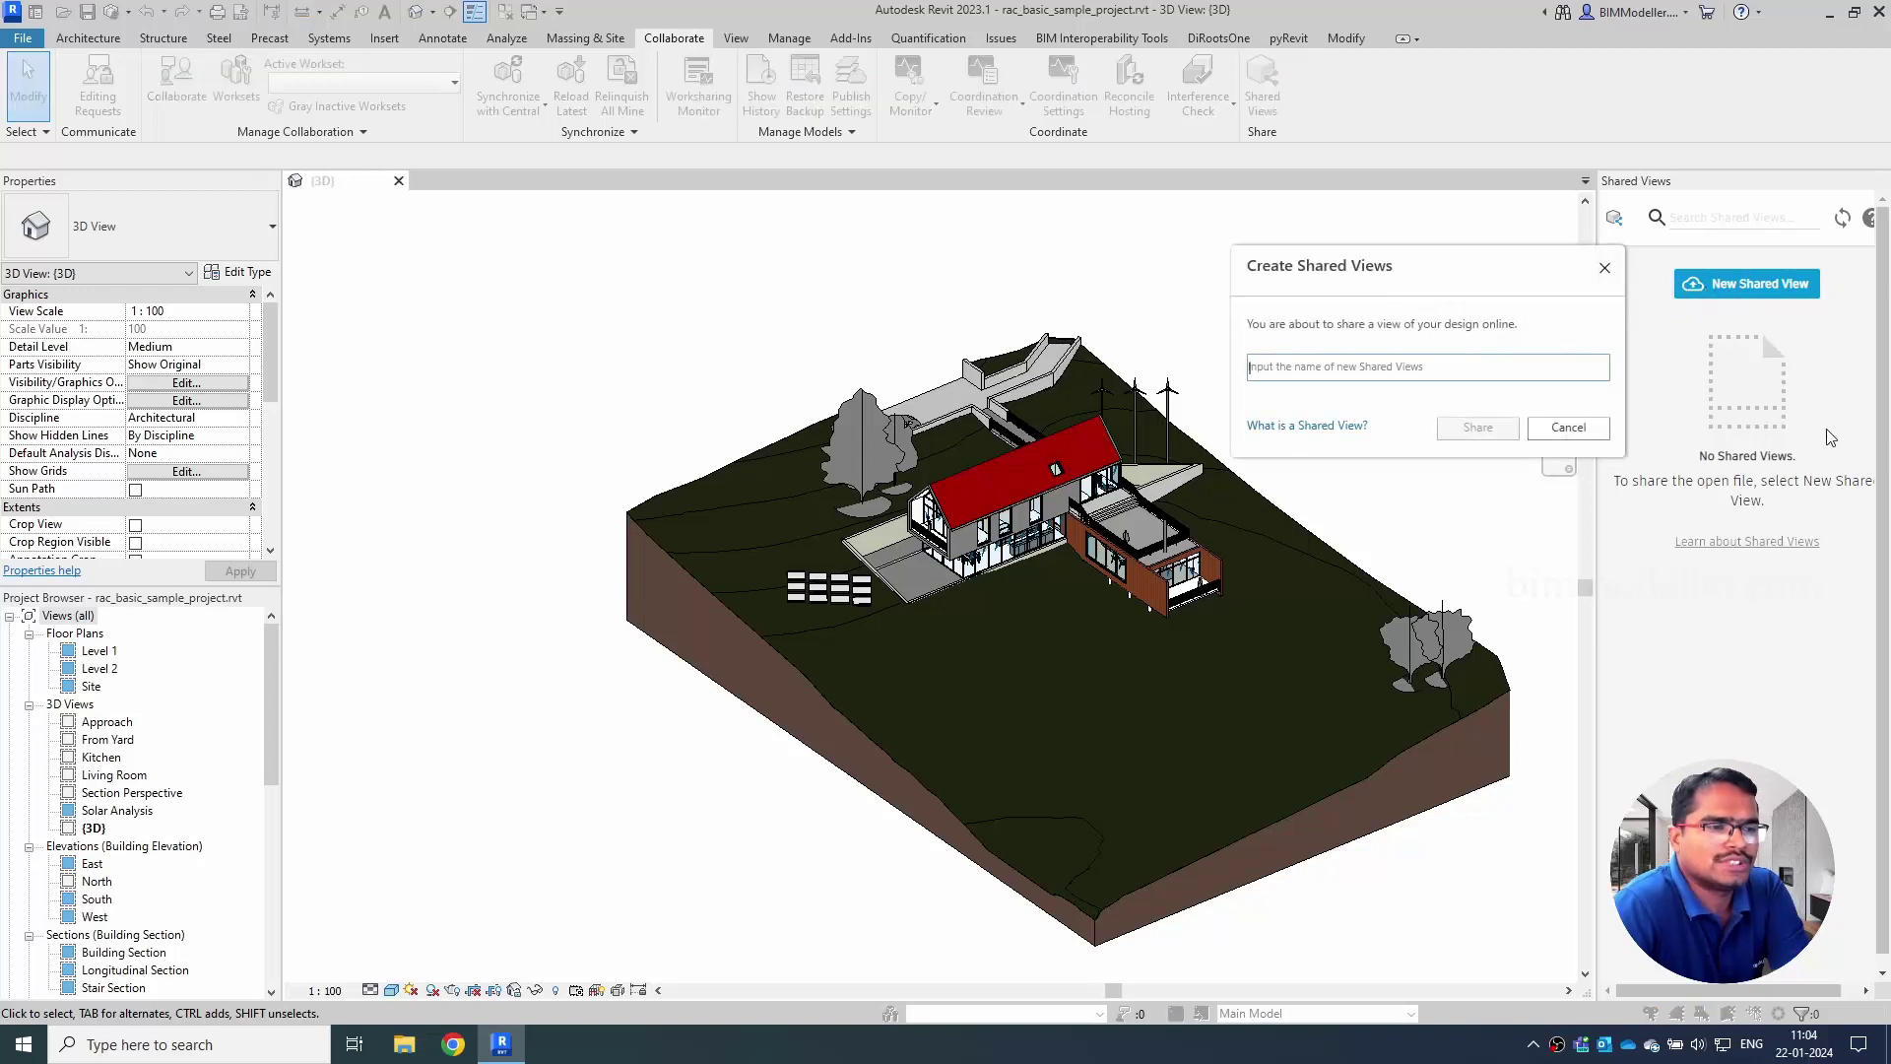
pyautogui.moveTo(1439, 265); pyautogui.dragTo(1024, 270)
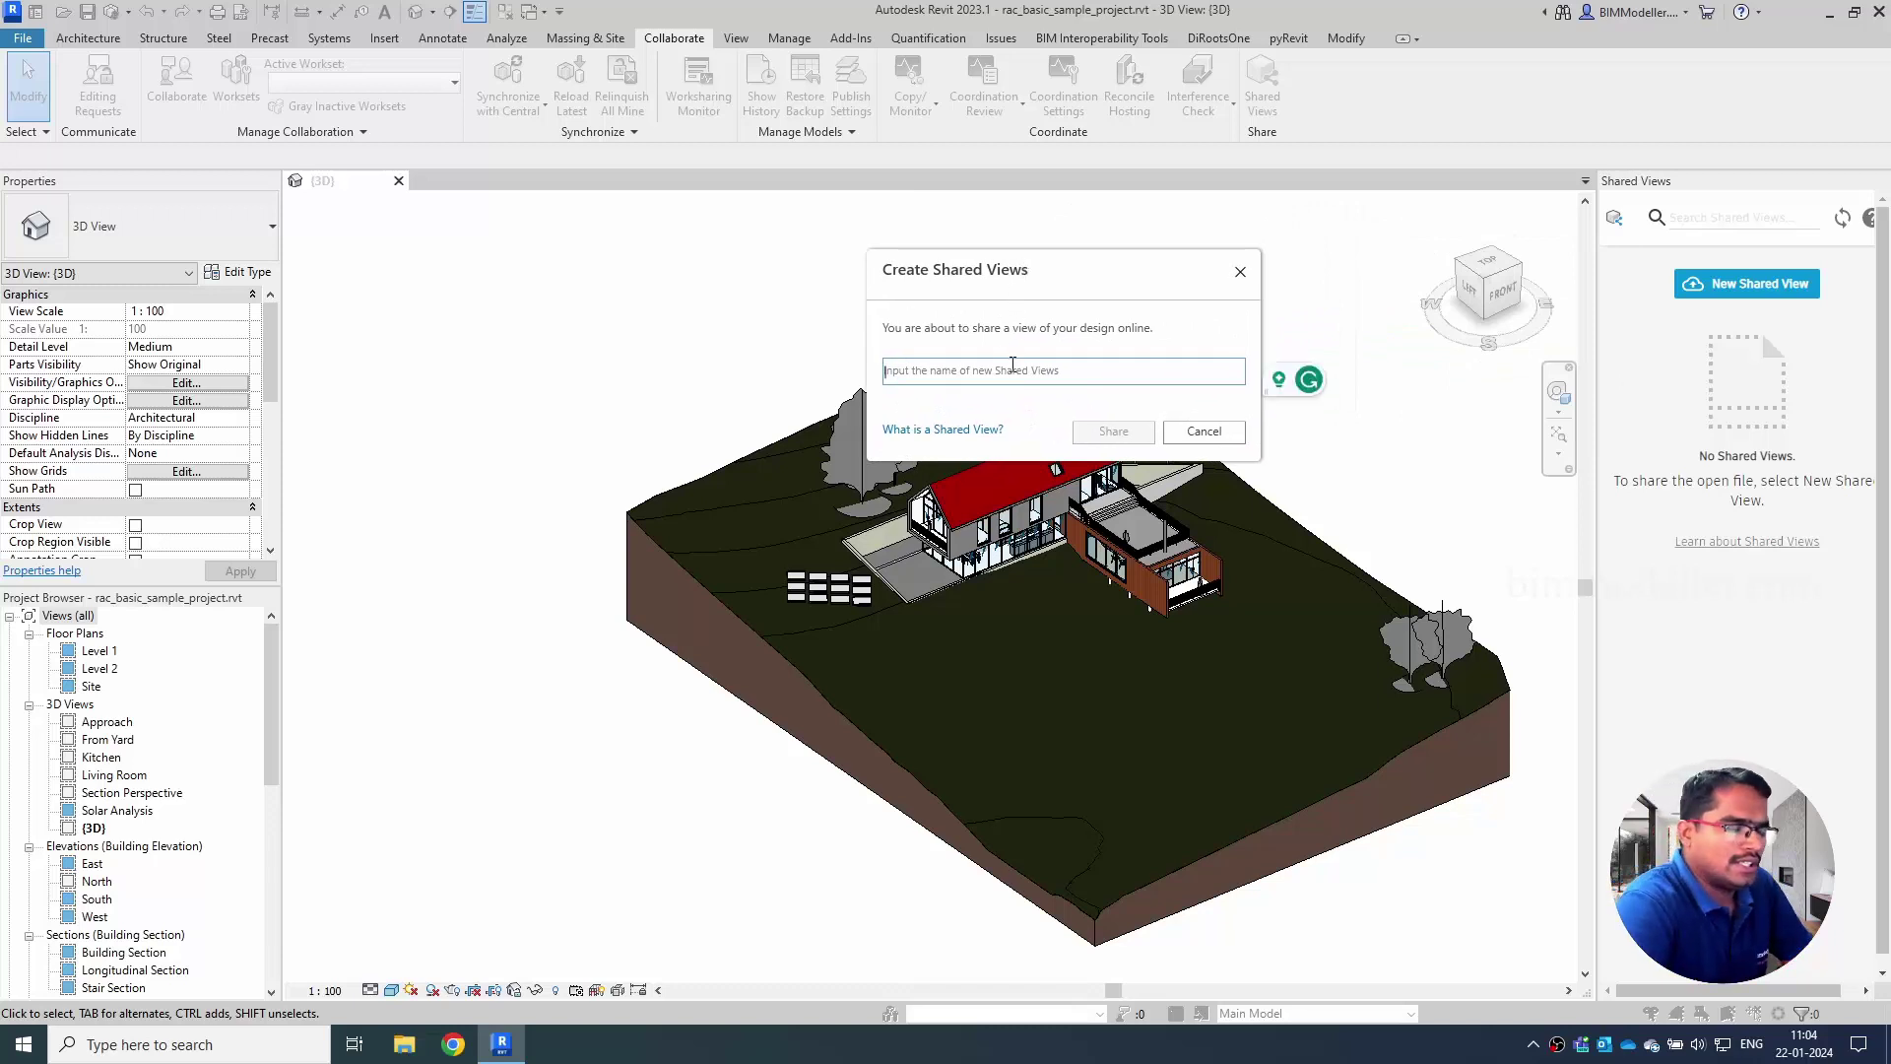
pyautogui.write('3D')
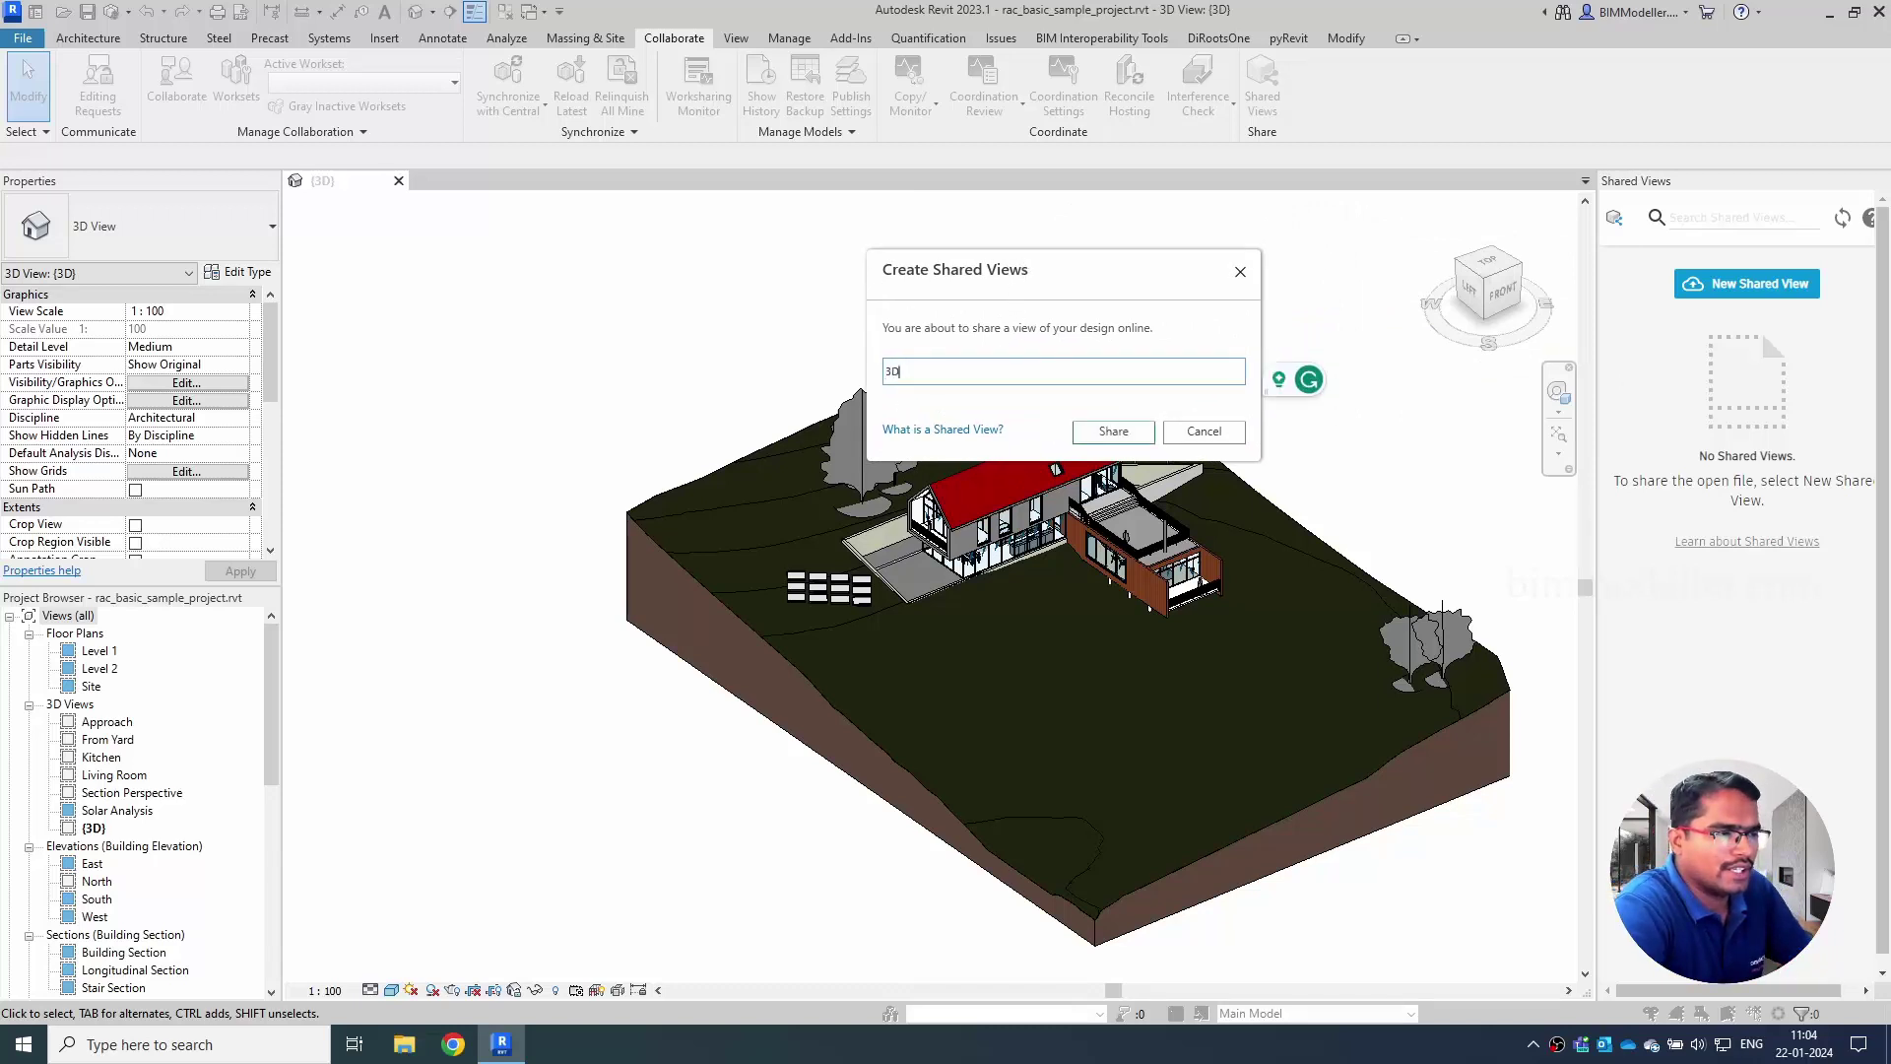
pyautogui.write(' View Sa')
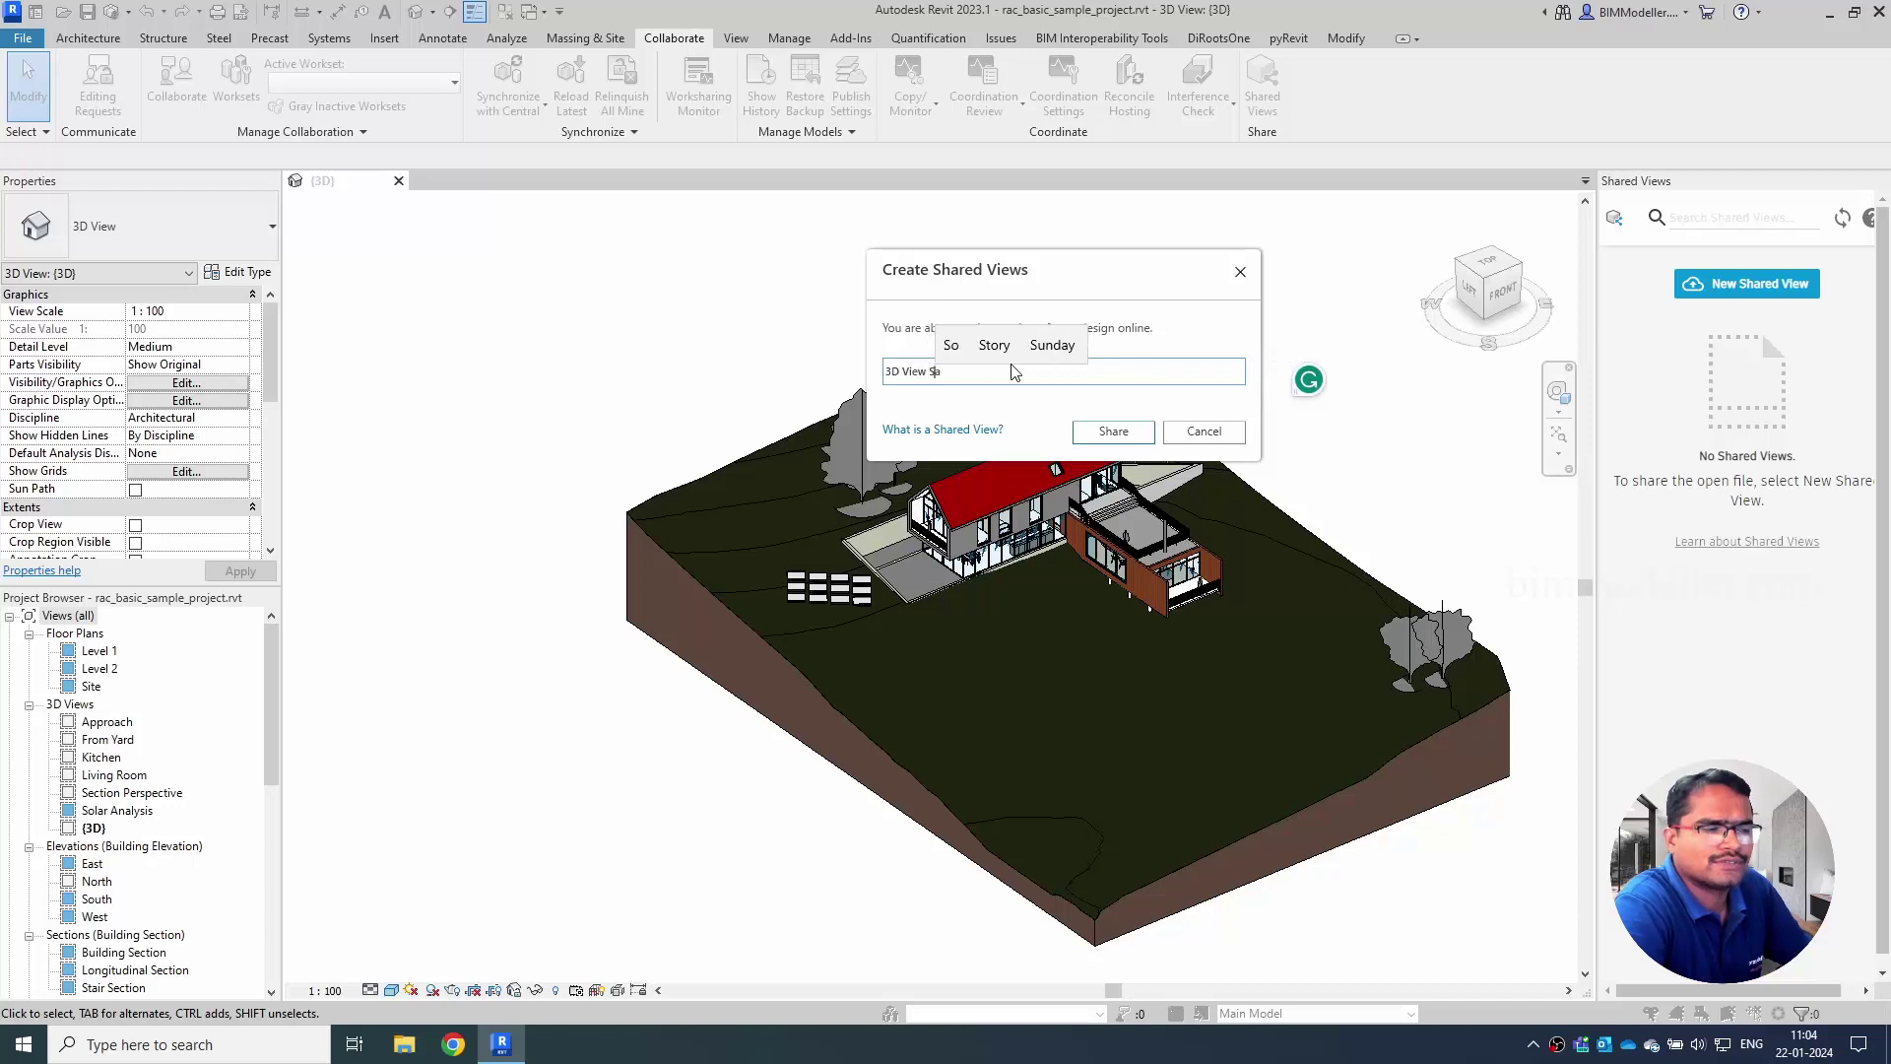
pyautogui.write('mple Pro')
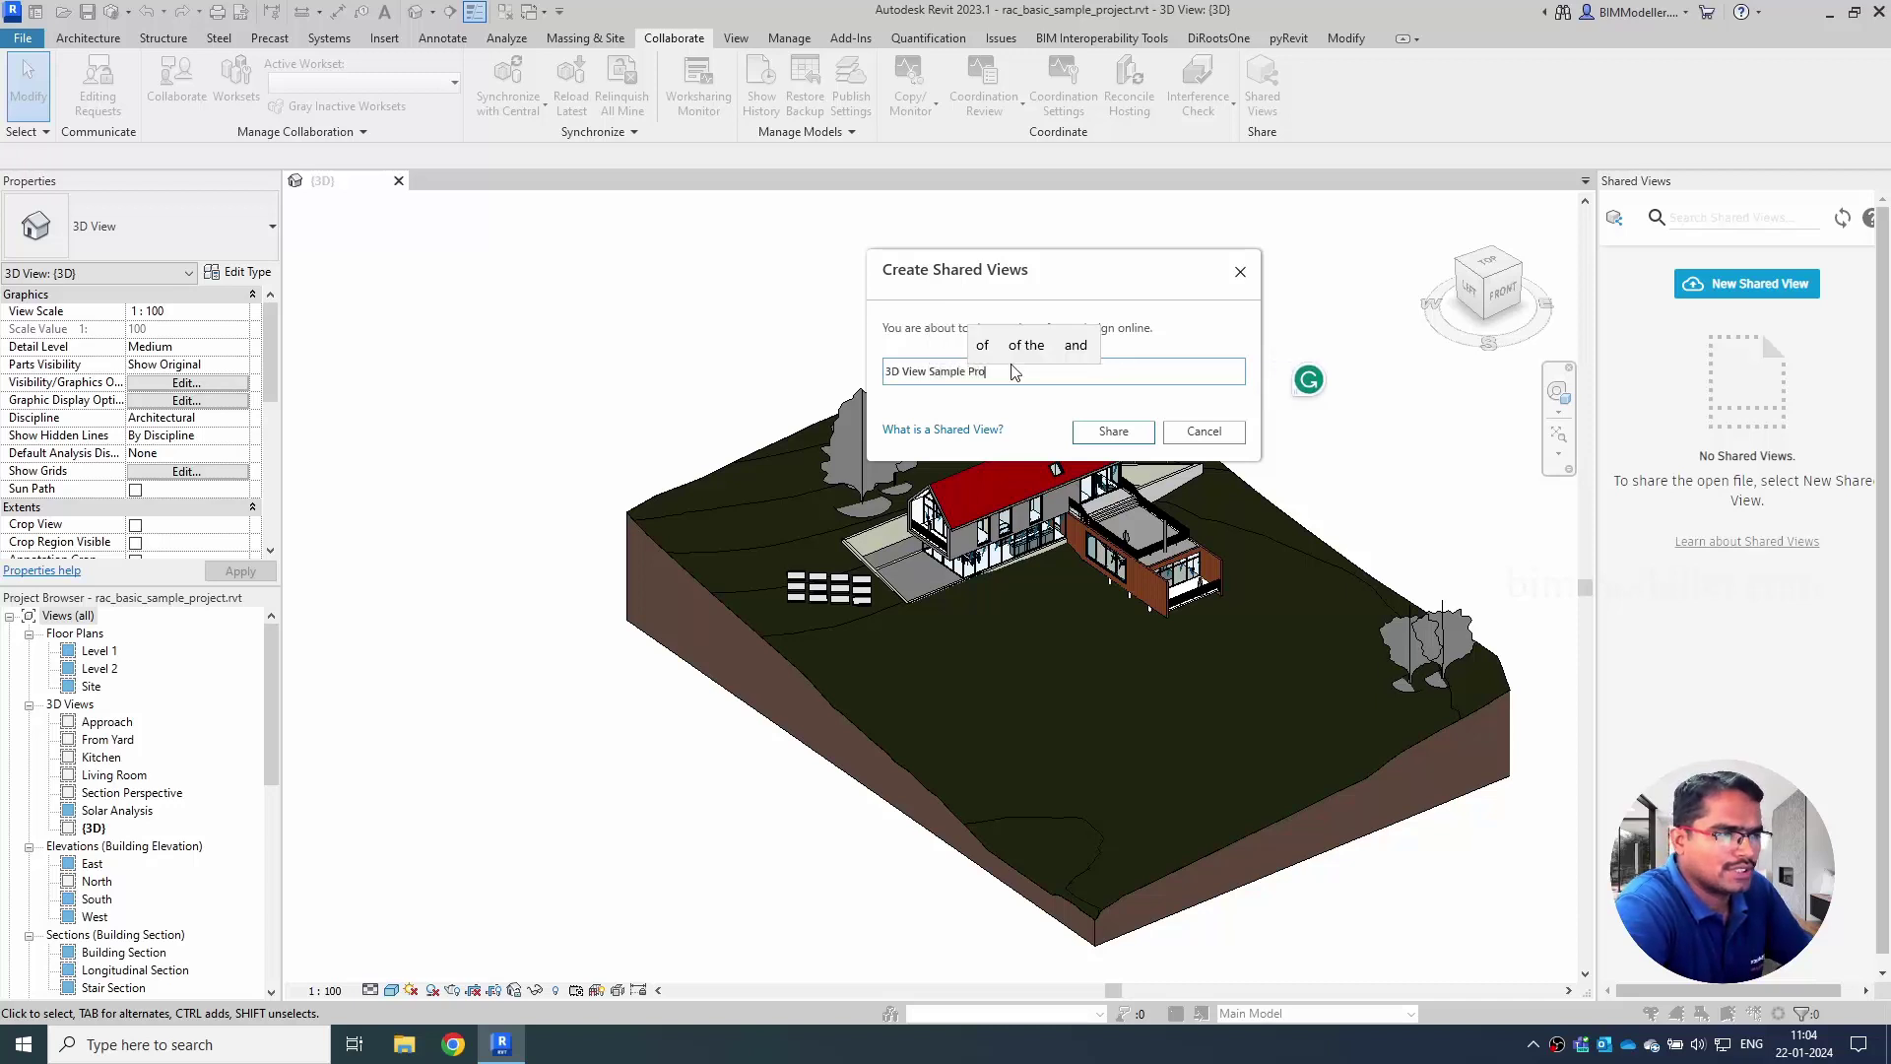
pyautogui.write('ject 1')
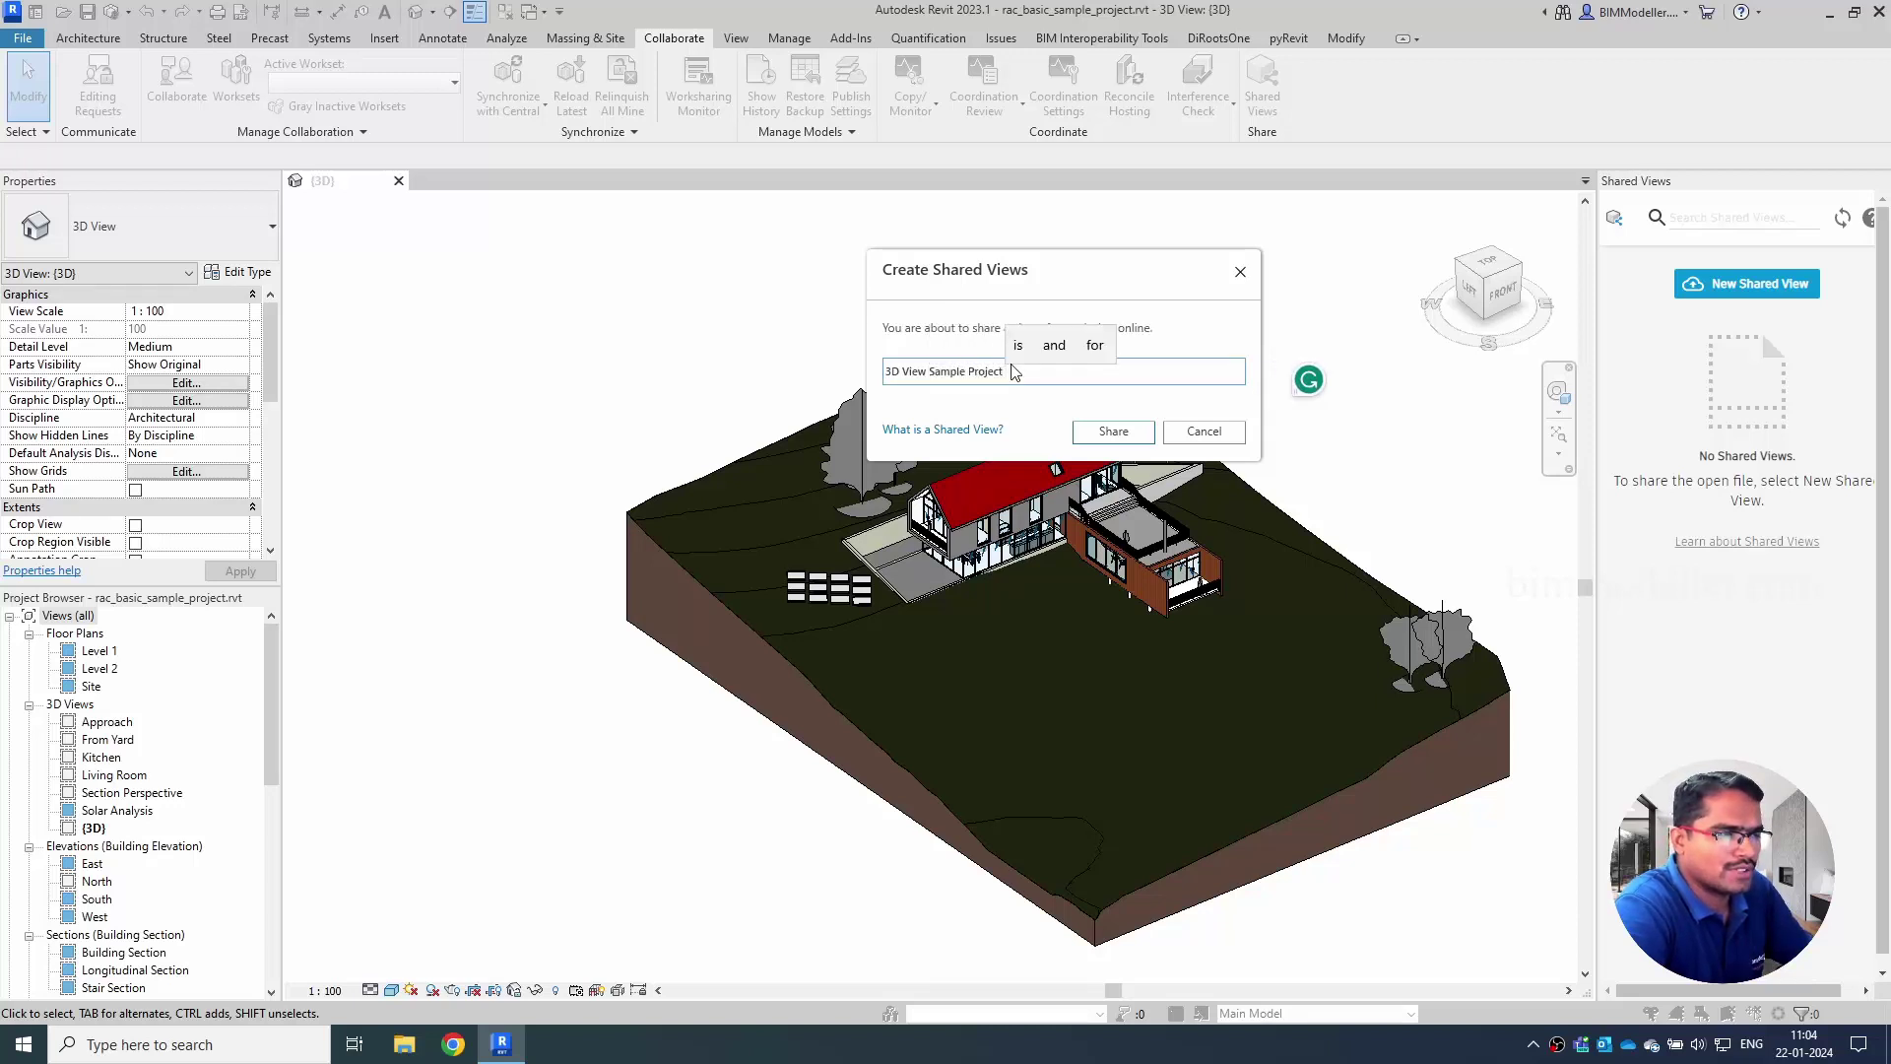
pyautogui.click(1121, 436)
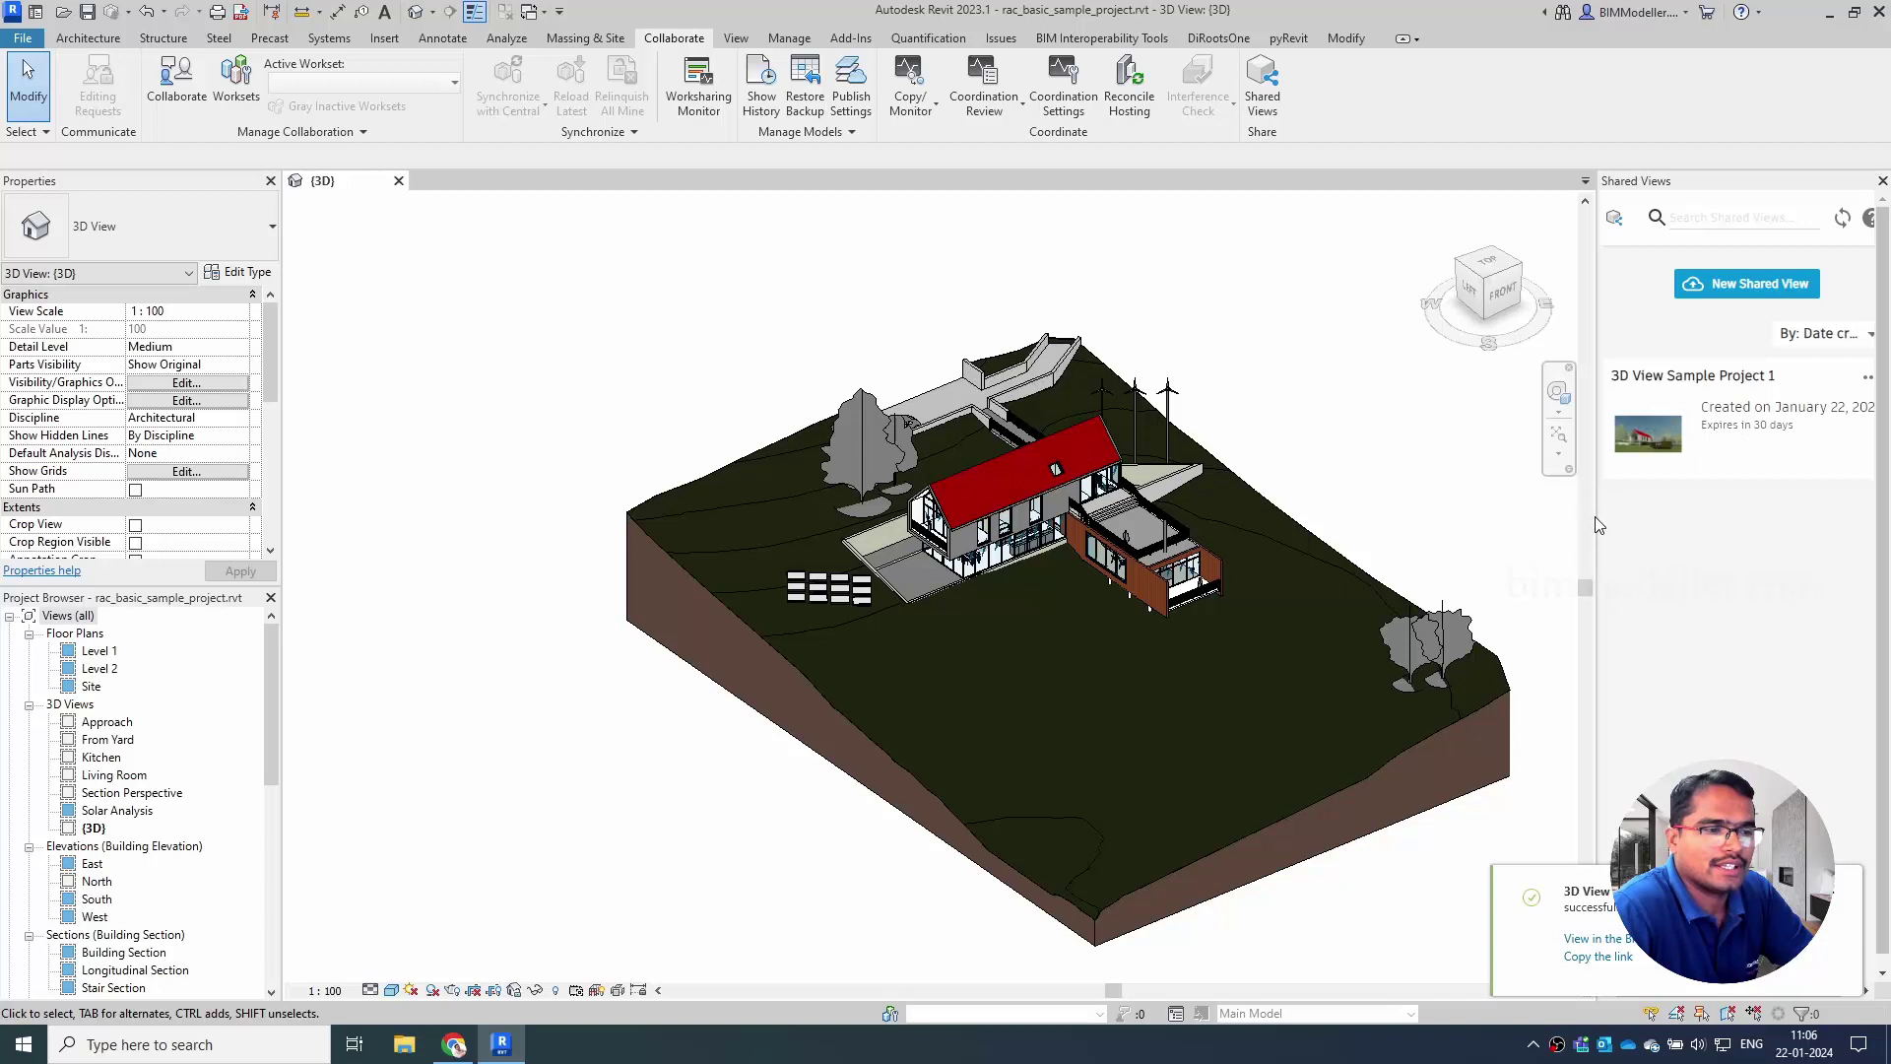
# - Widen the Shared Views palette, refresh the list, and open the '3D View Sample Project 1' details
pyautogui.moveTo(1596, 522); pyautogui.dragTo(1292, 499)
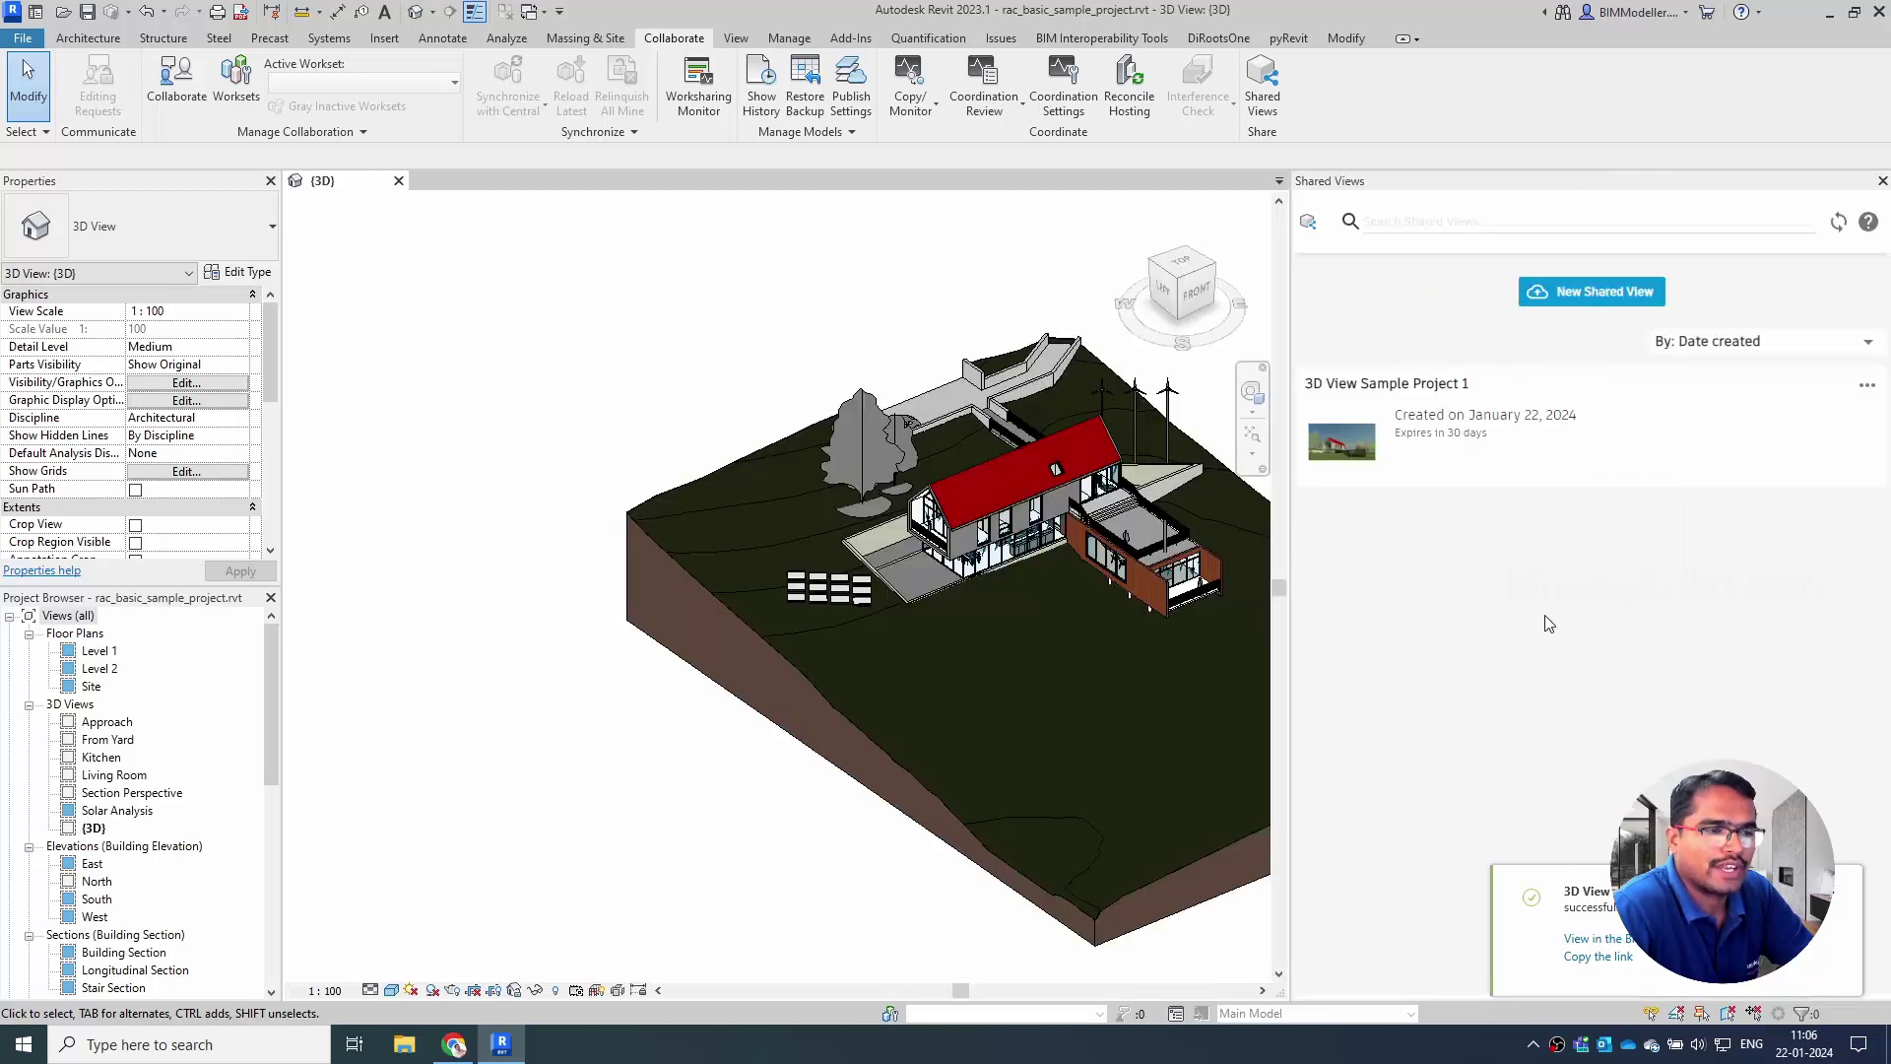
pyautogui.click(1838, 221)
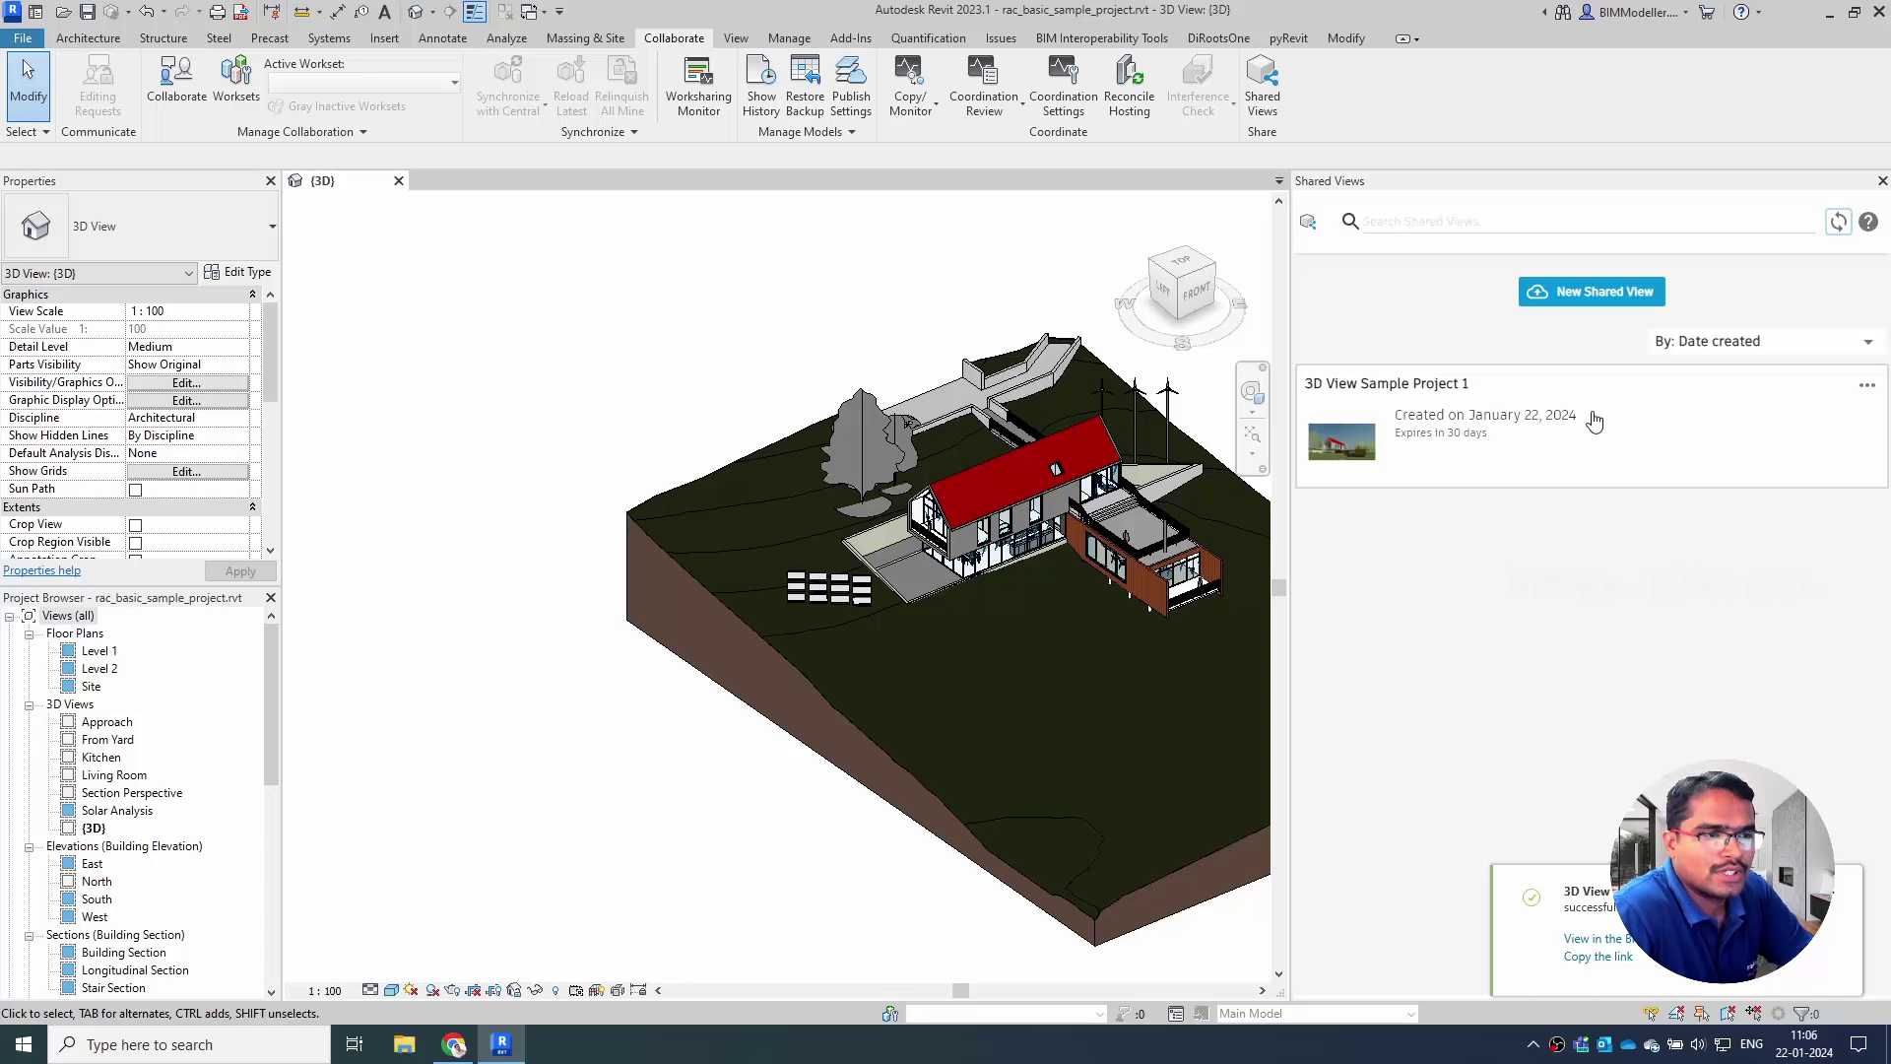
pyautogui.click(1839, 223)
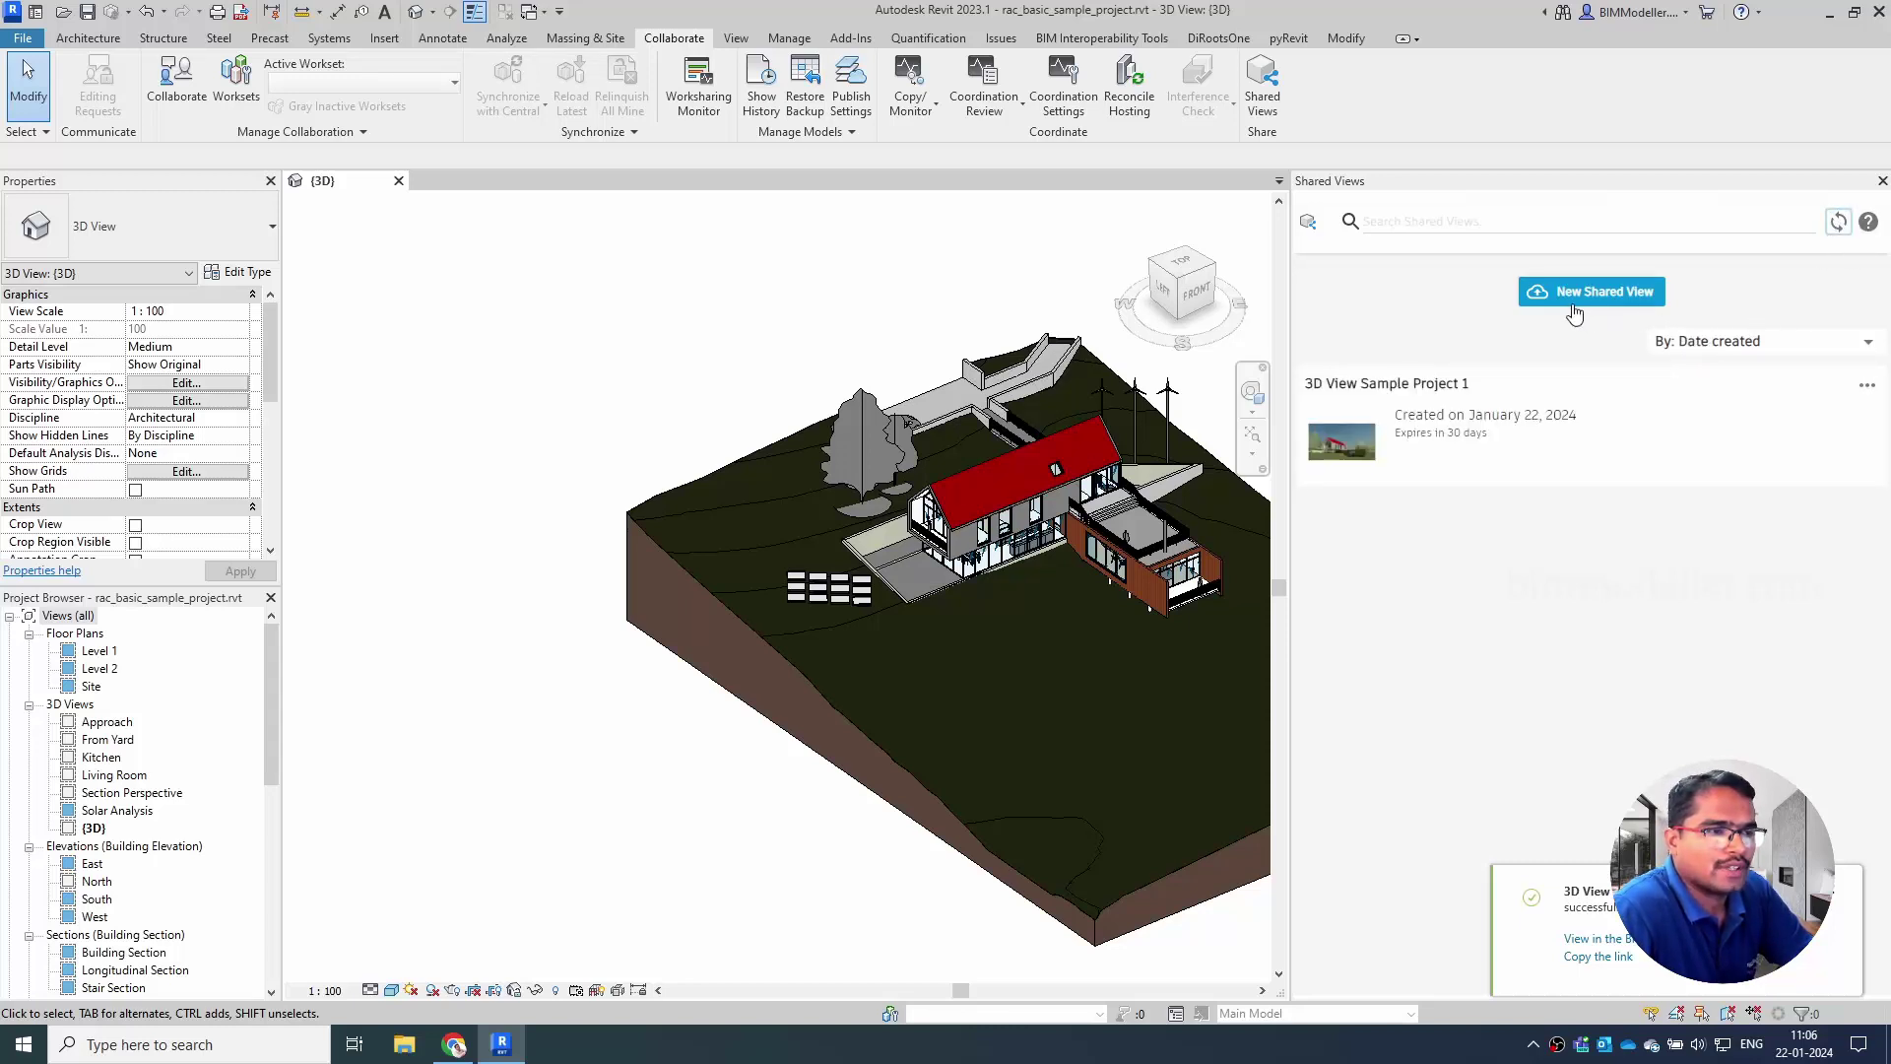
pyautogui.click(1541, 432)
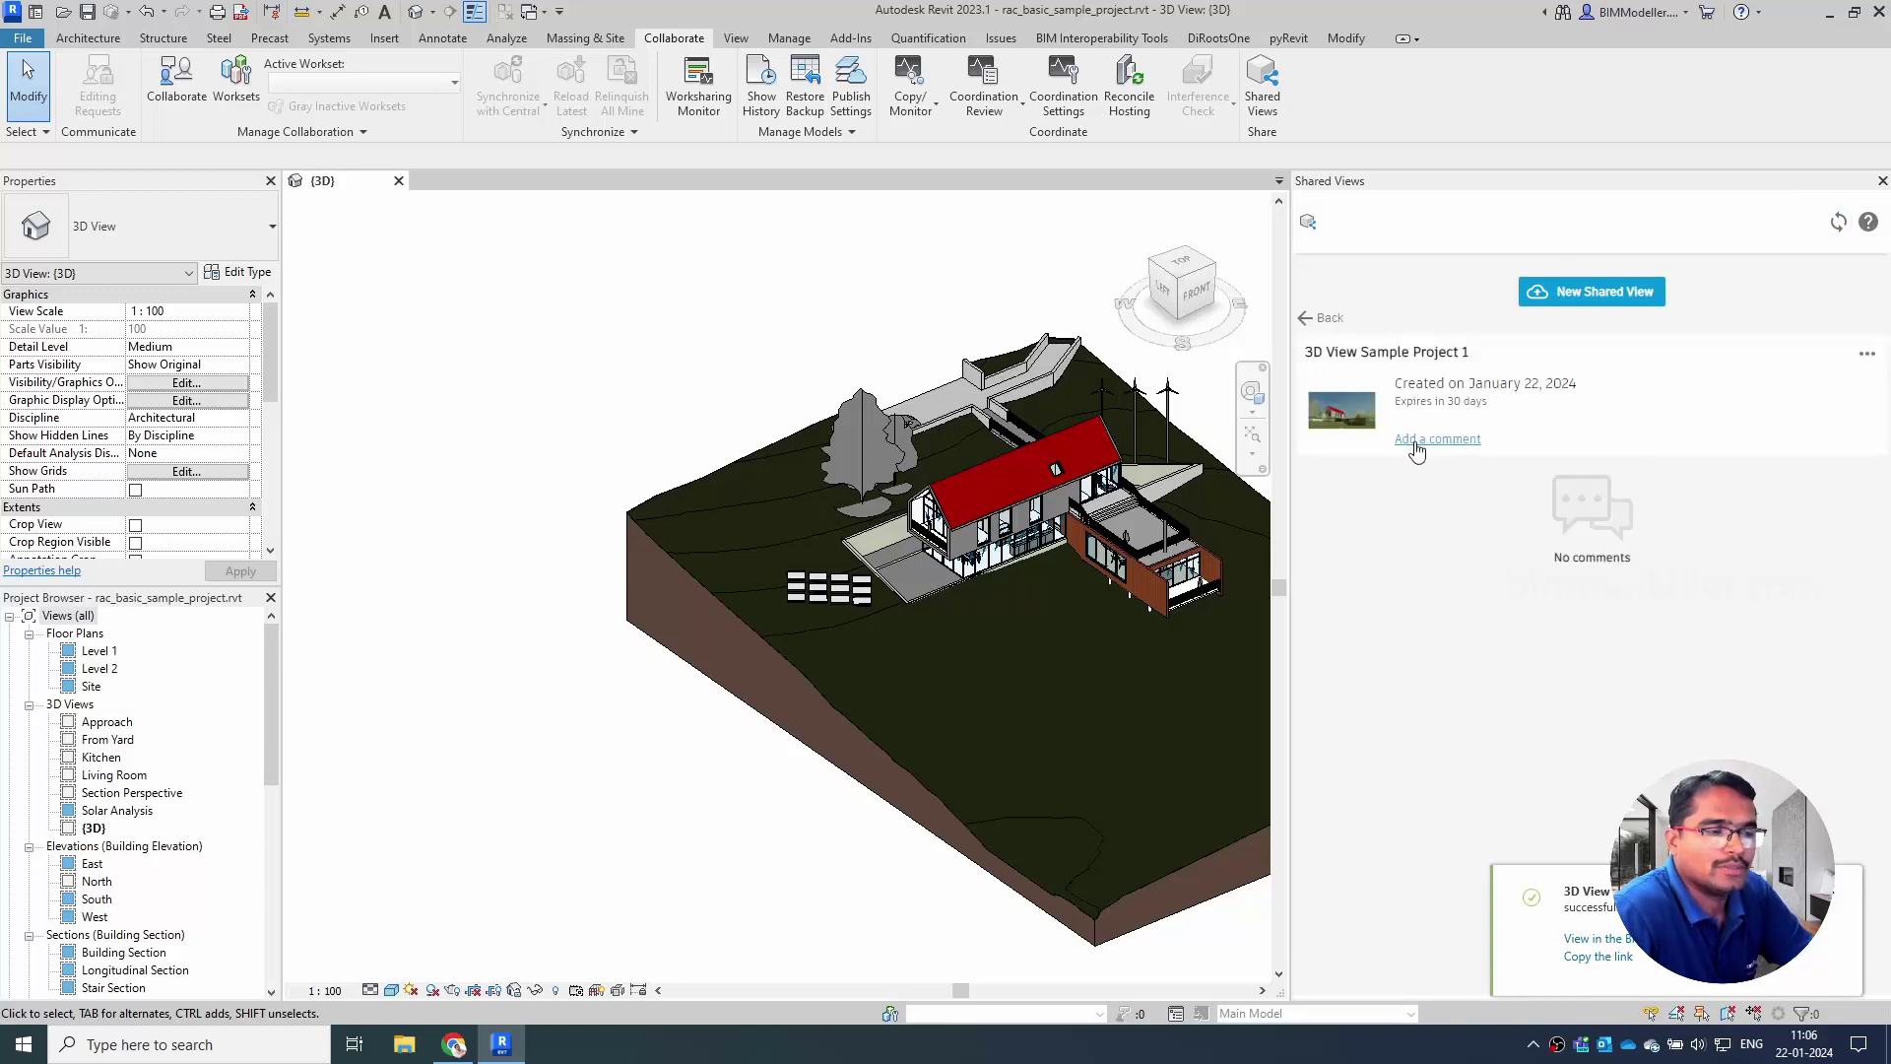
# - Open the shared view in Autodesk Viewer in the browser and dismiss the sharing notification
pyautogui.click(1416, 440)
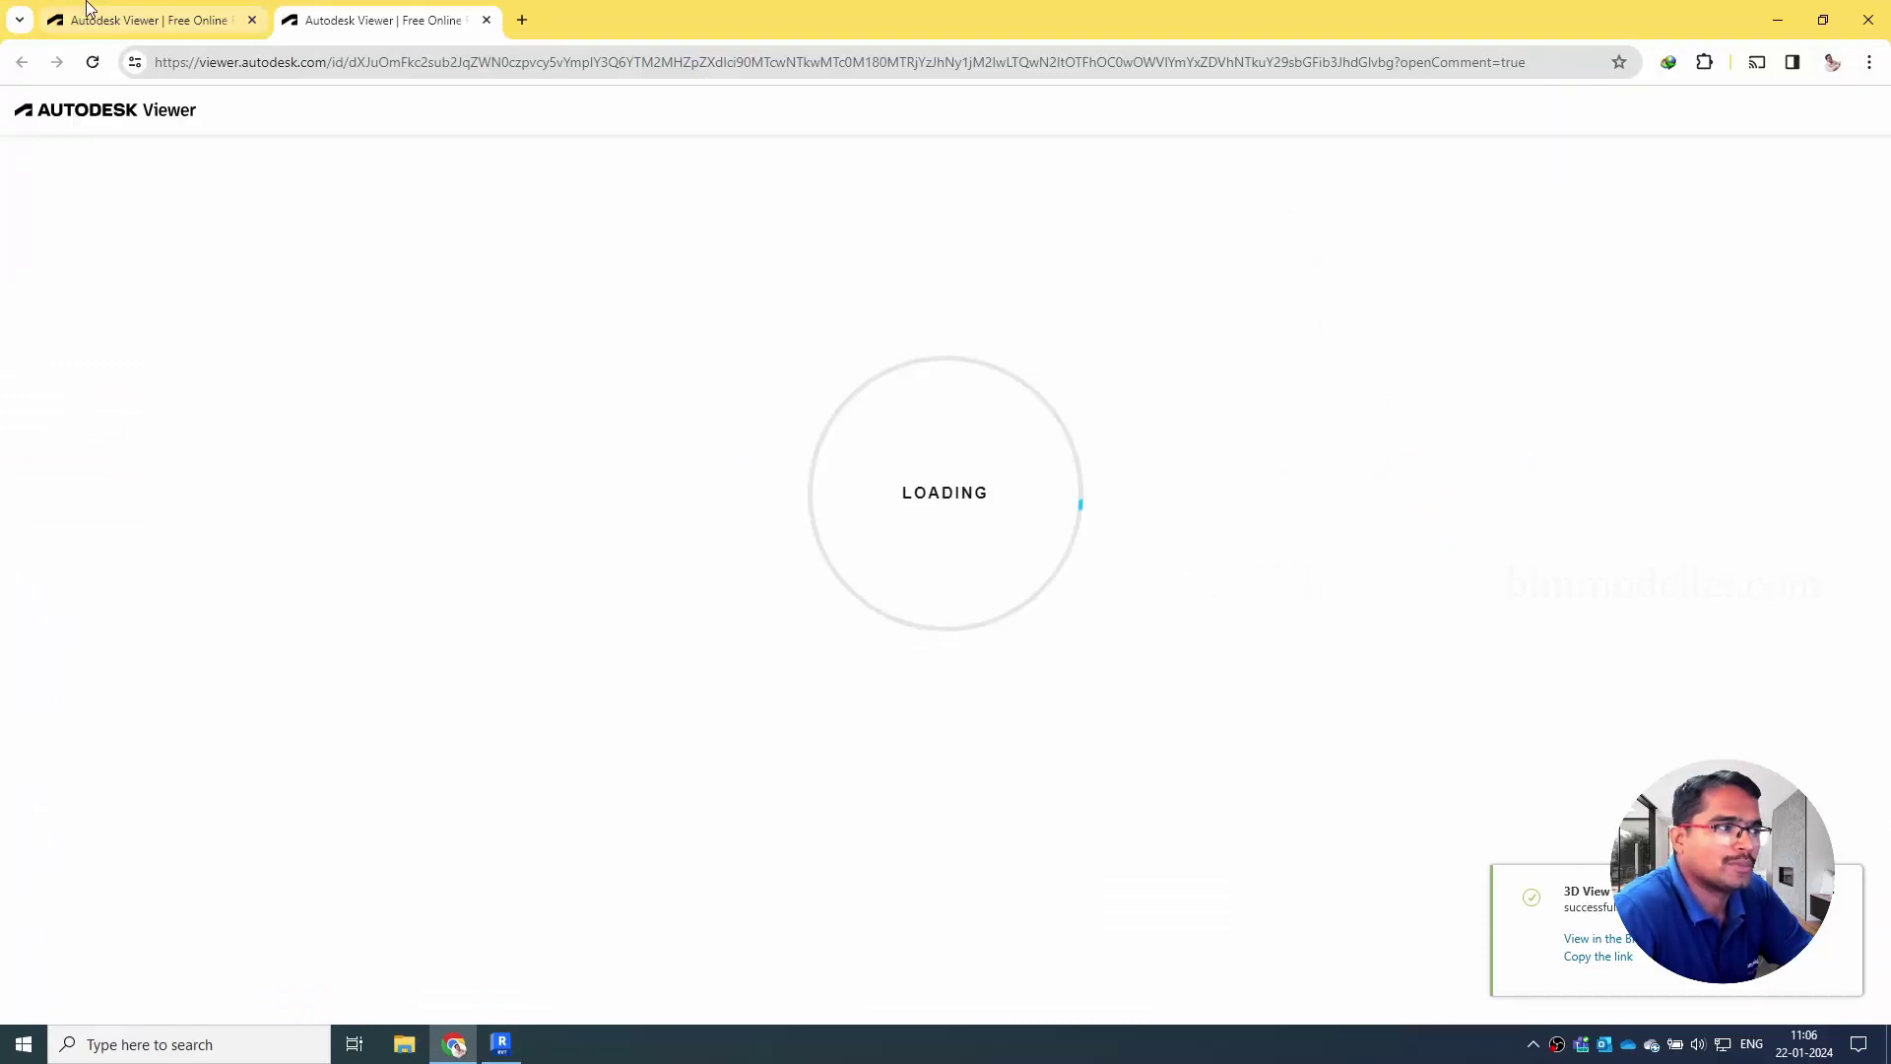
pyautogui.click(131, 21)
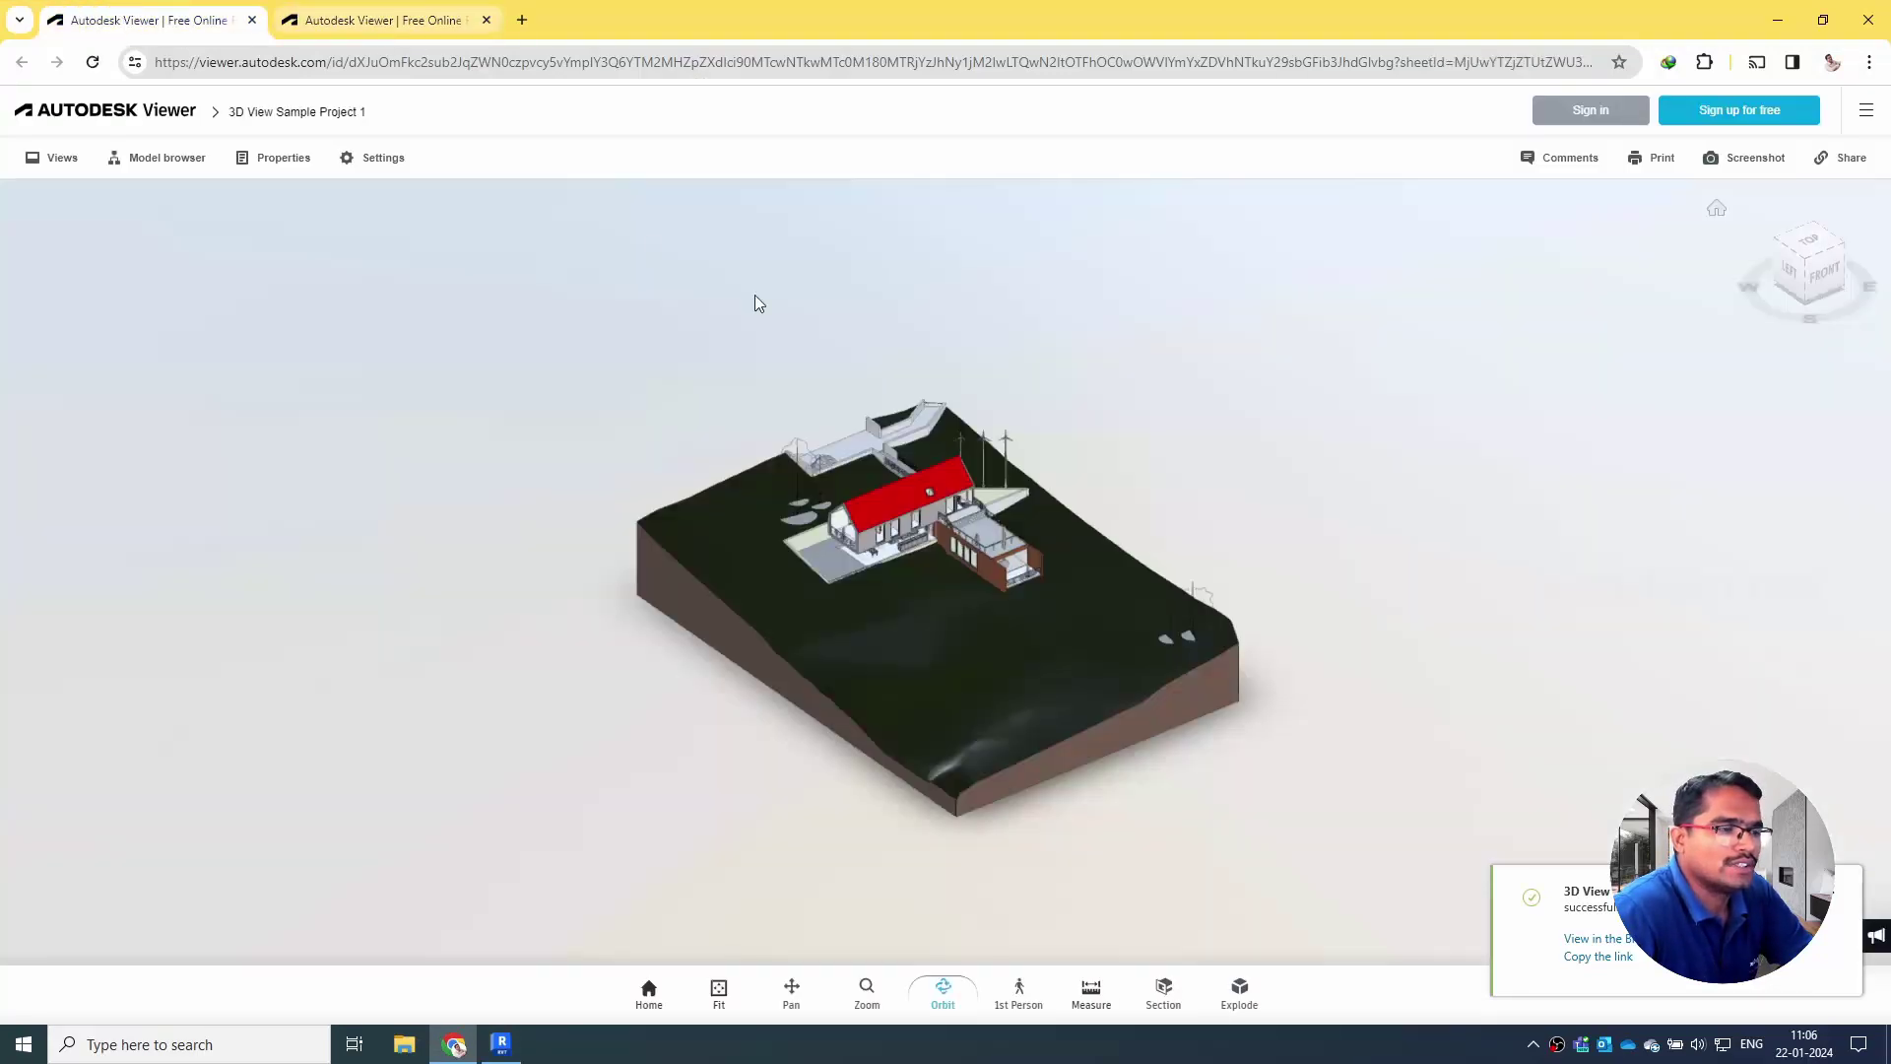
pyautogui.click(347, 24)
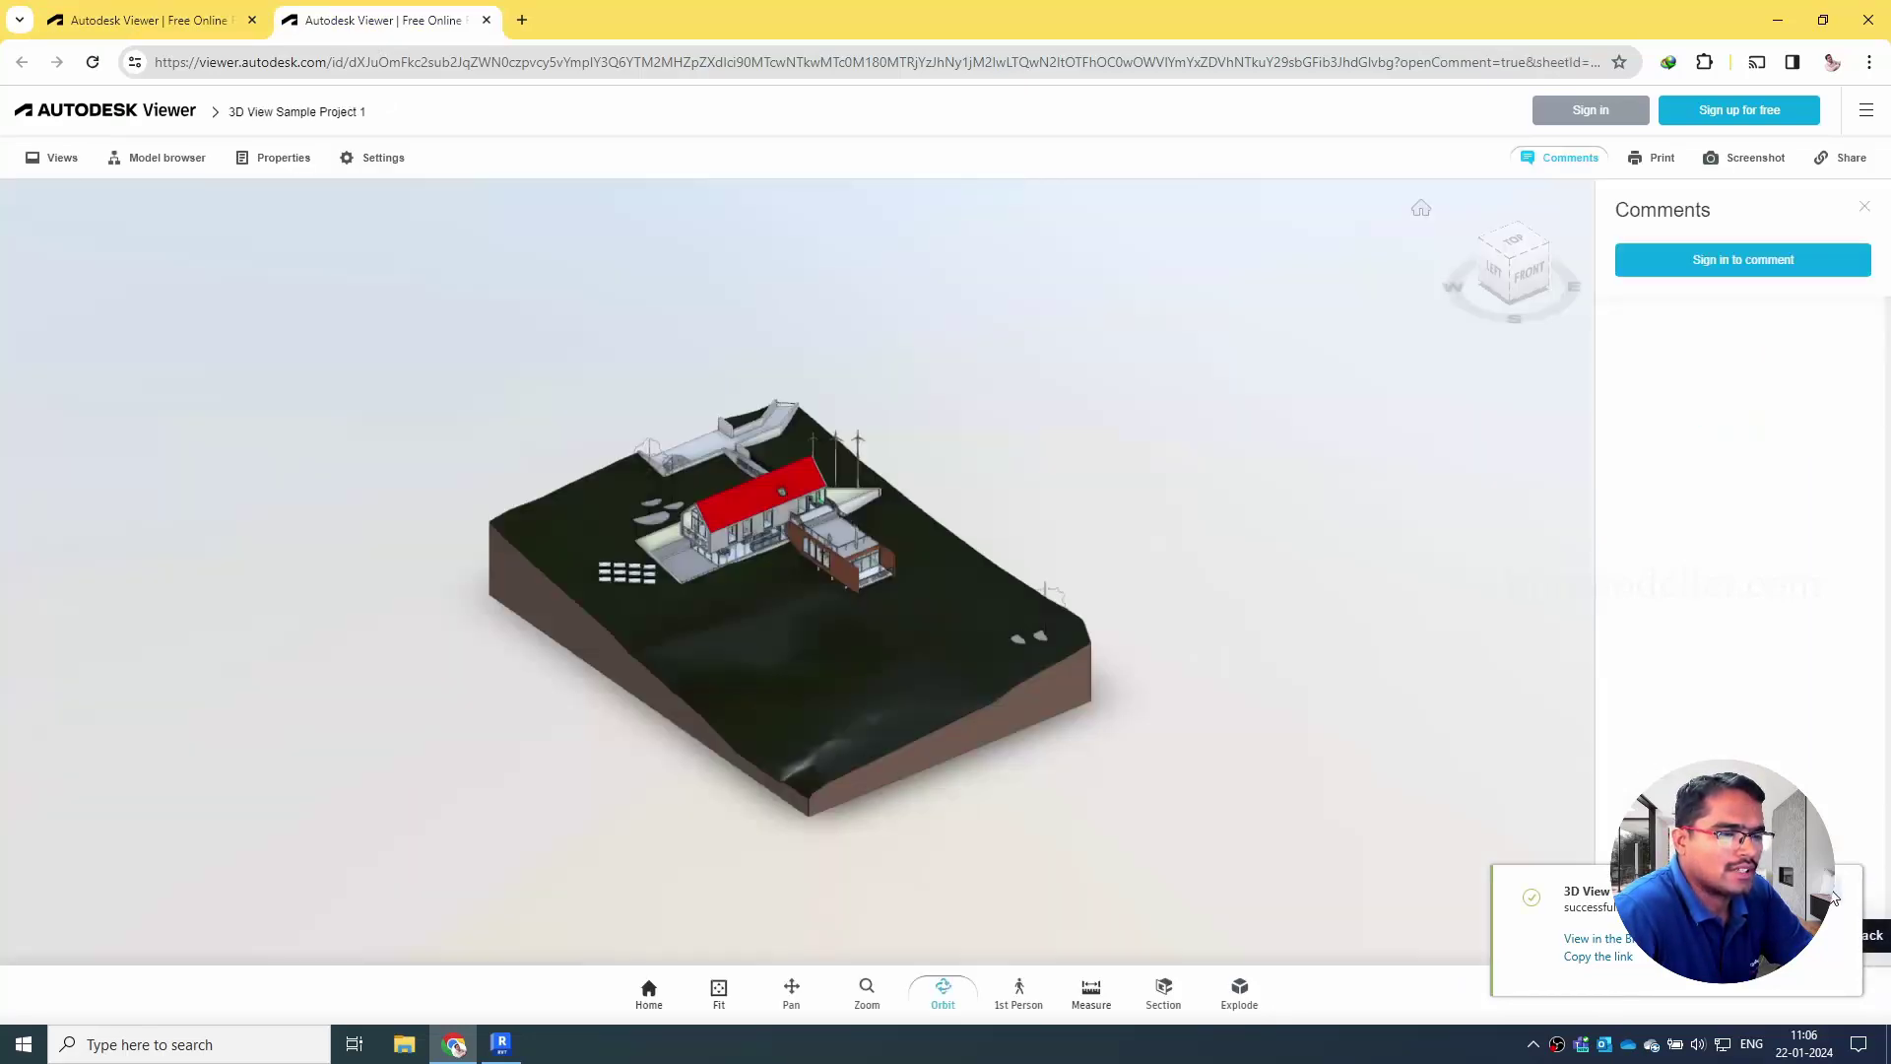
pyautogui.click(1833, 898)
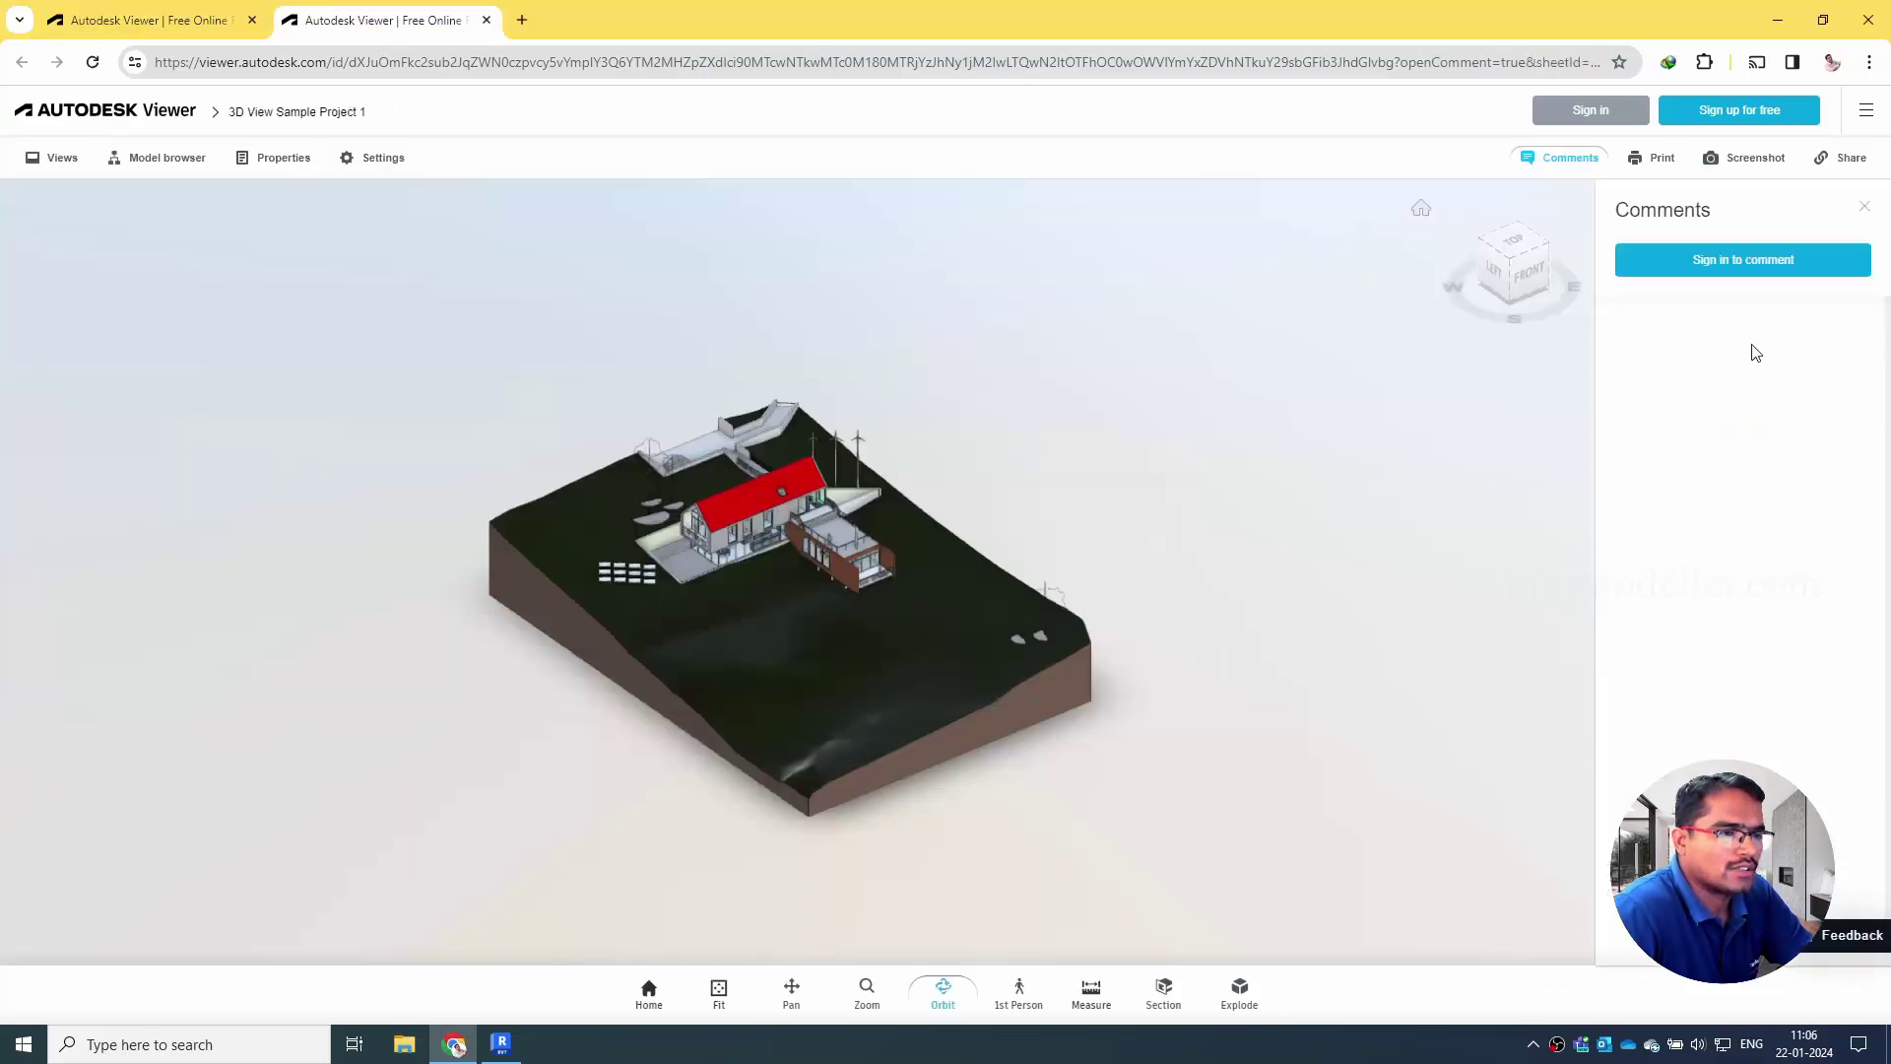
# - Sign in with the Autodesk account e-mail and password, staying signed in, to enable commenting
pyautogui.click(1708, 260)
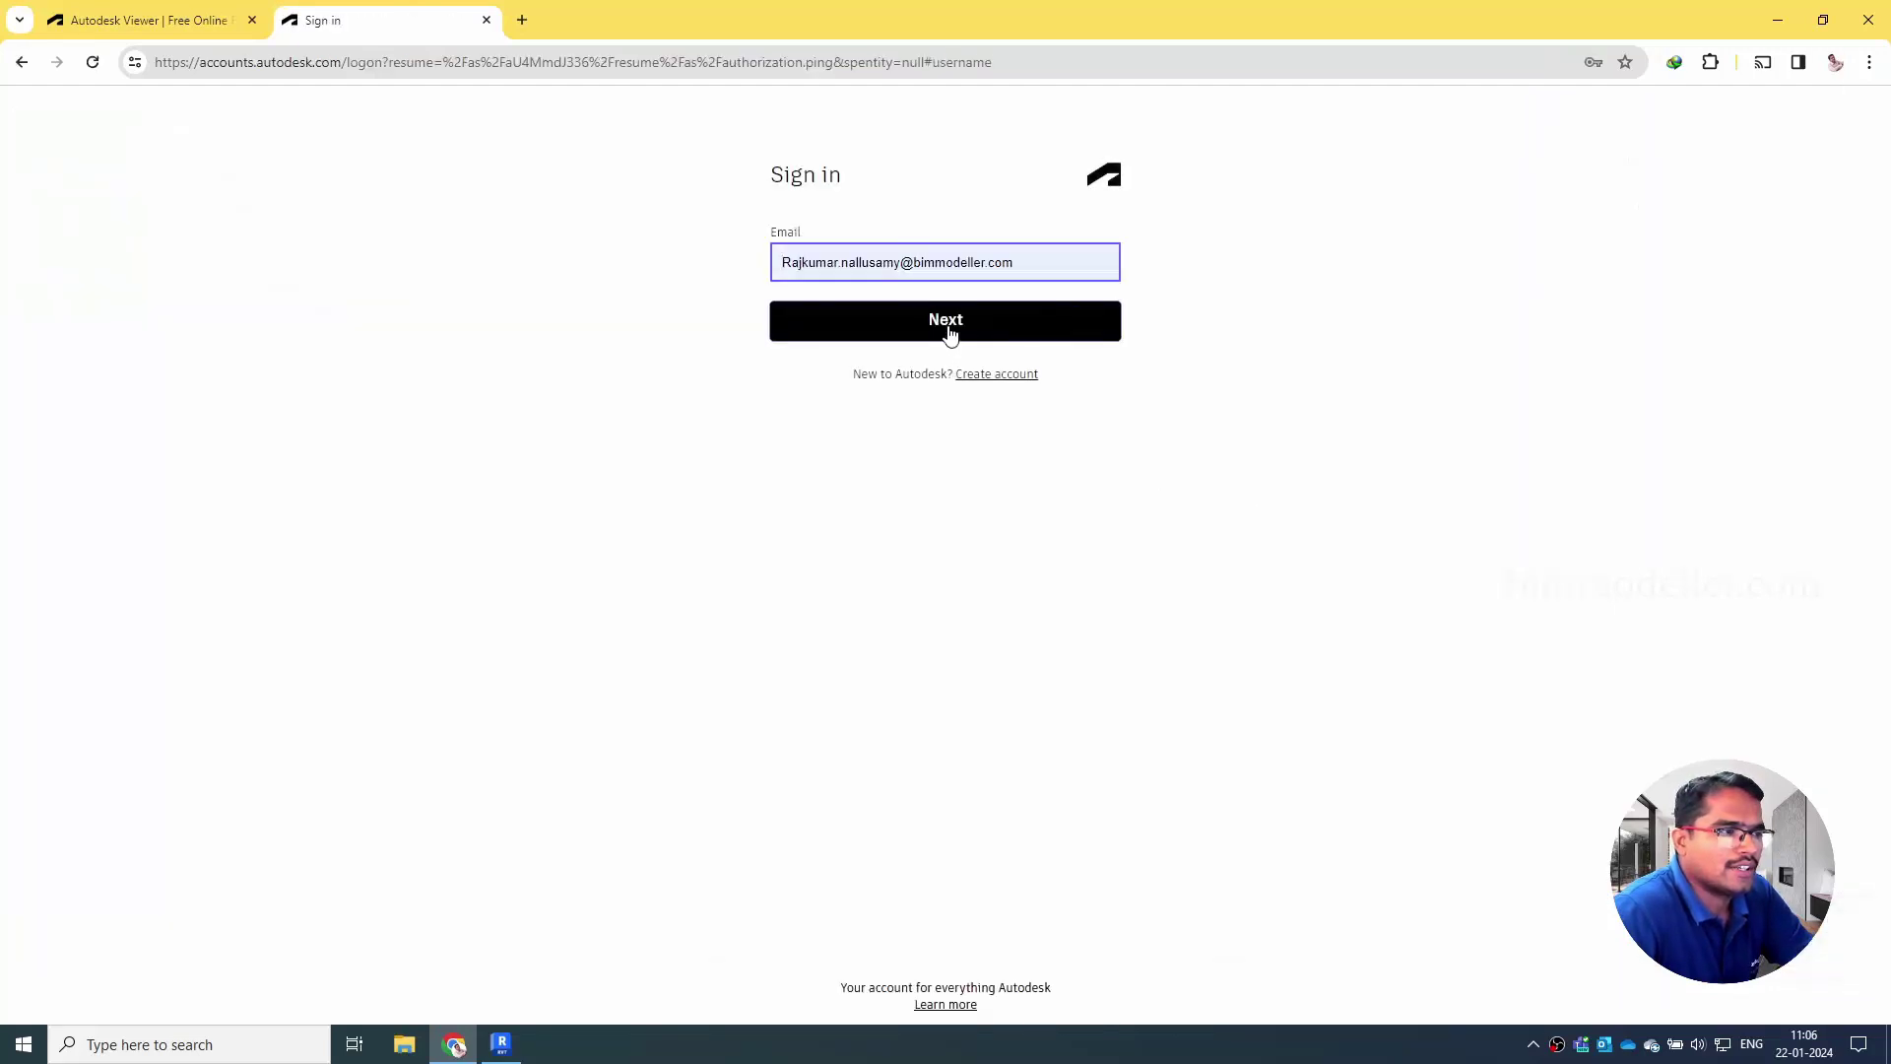
pyautogui.click(951, 335)
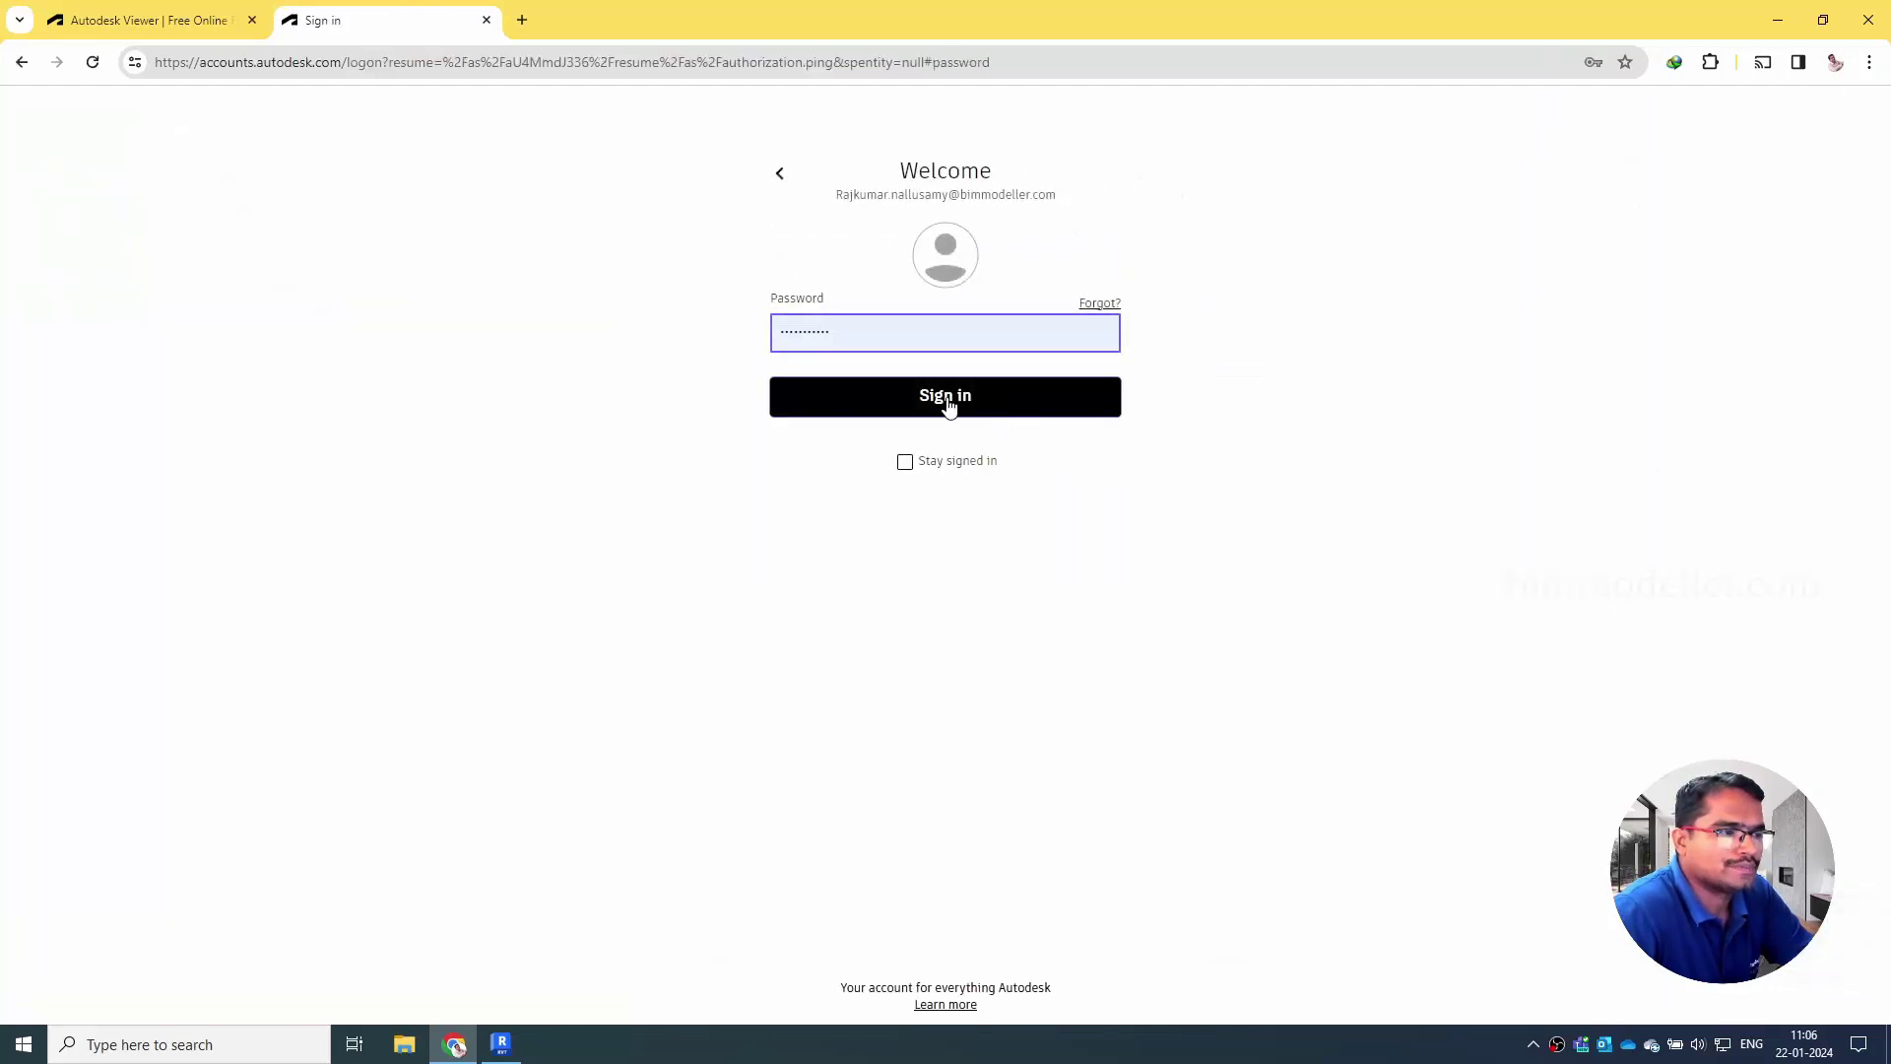
pyautogui.click(904, 461)
pyautogui.click(930, 414)
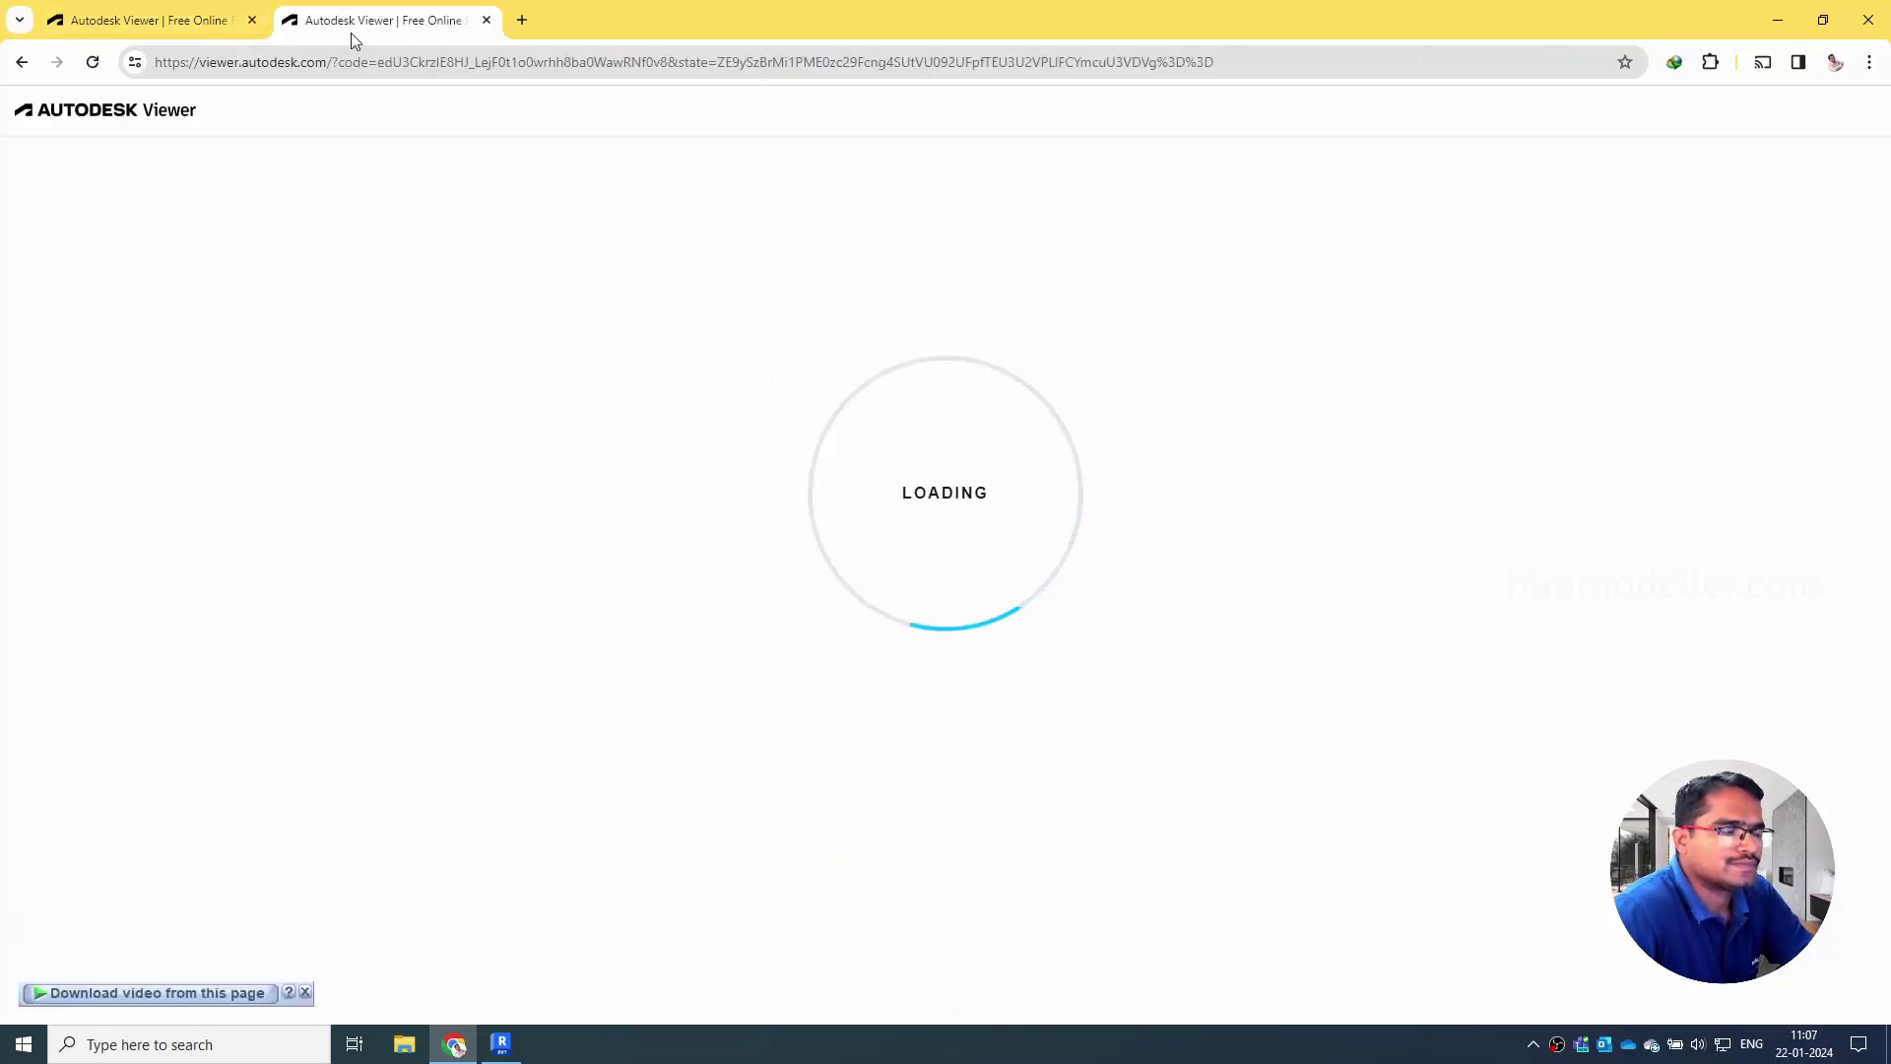
# - Return to the reloaded model, zoom and orbit around the house, then show the Views list
pyautogui.click(228, 28)
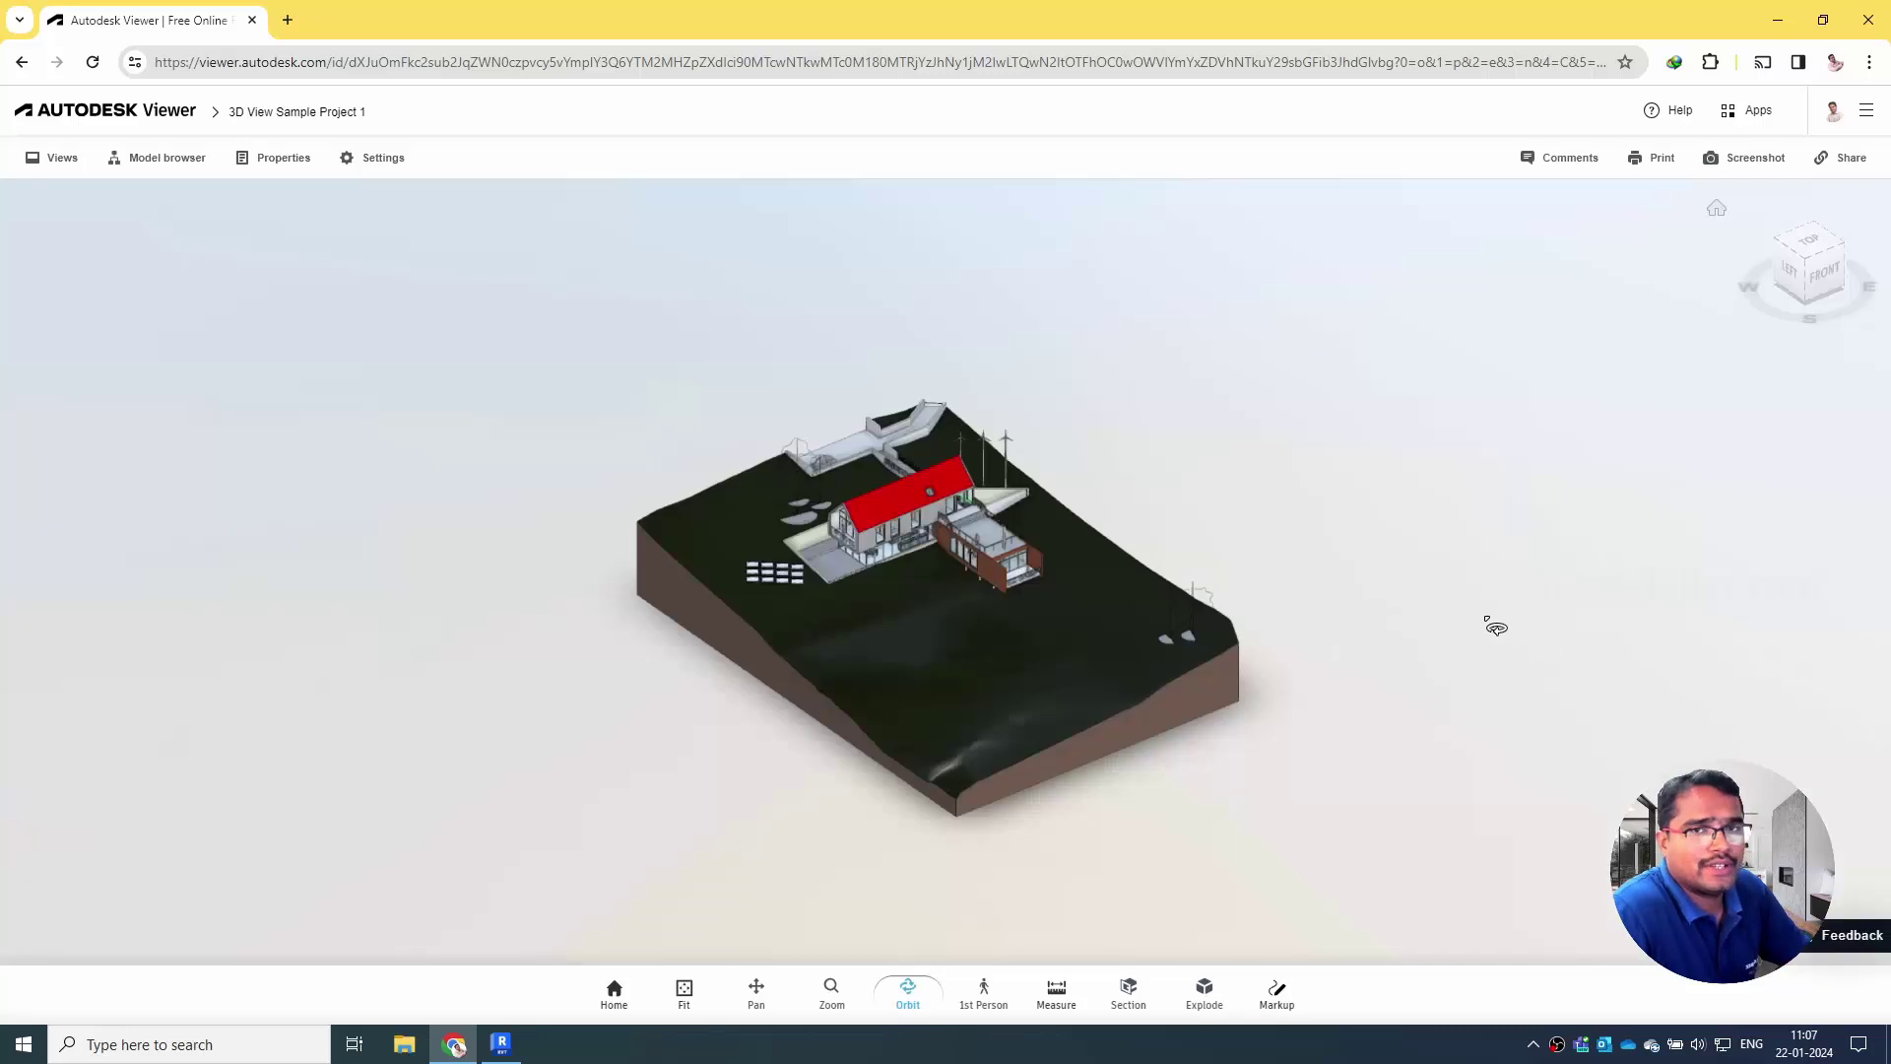
pyautogui.scroll(5, 938, 632)
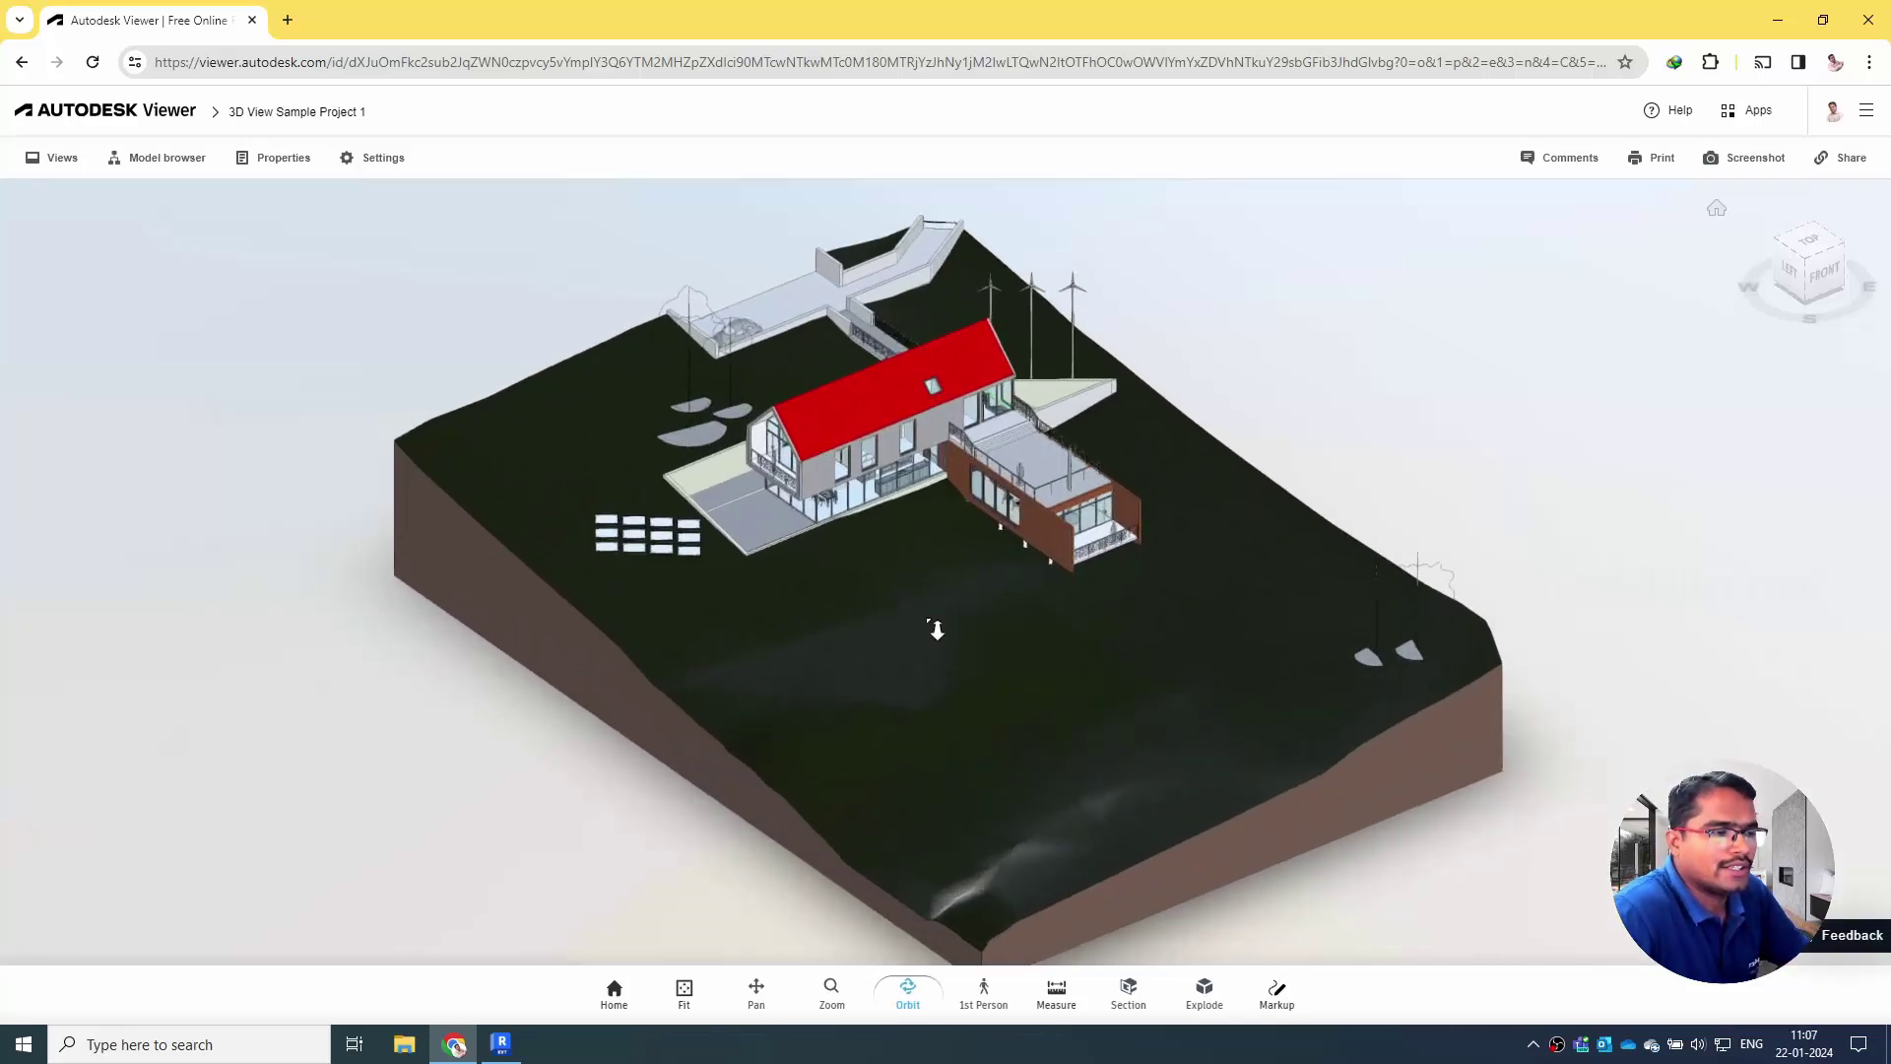
pyautogui.moveTo(934, 625); pyautogui.dragTo(689, 525)
pyautogui.scroll(8, 1182, 492)
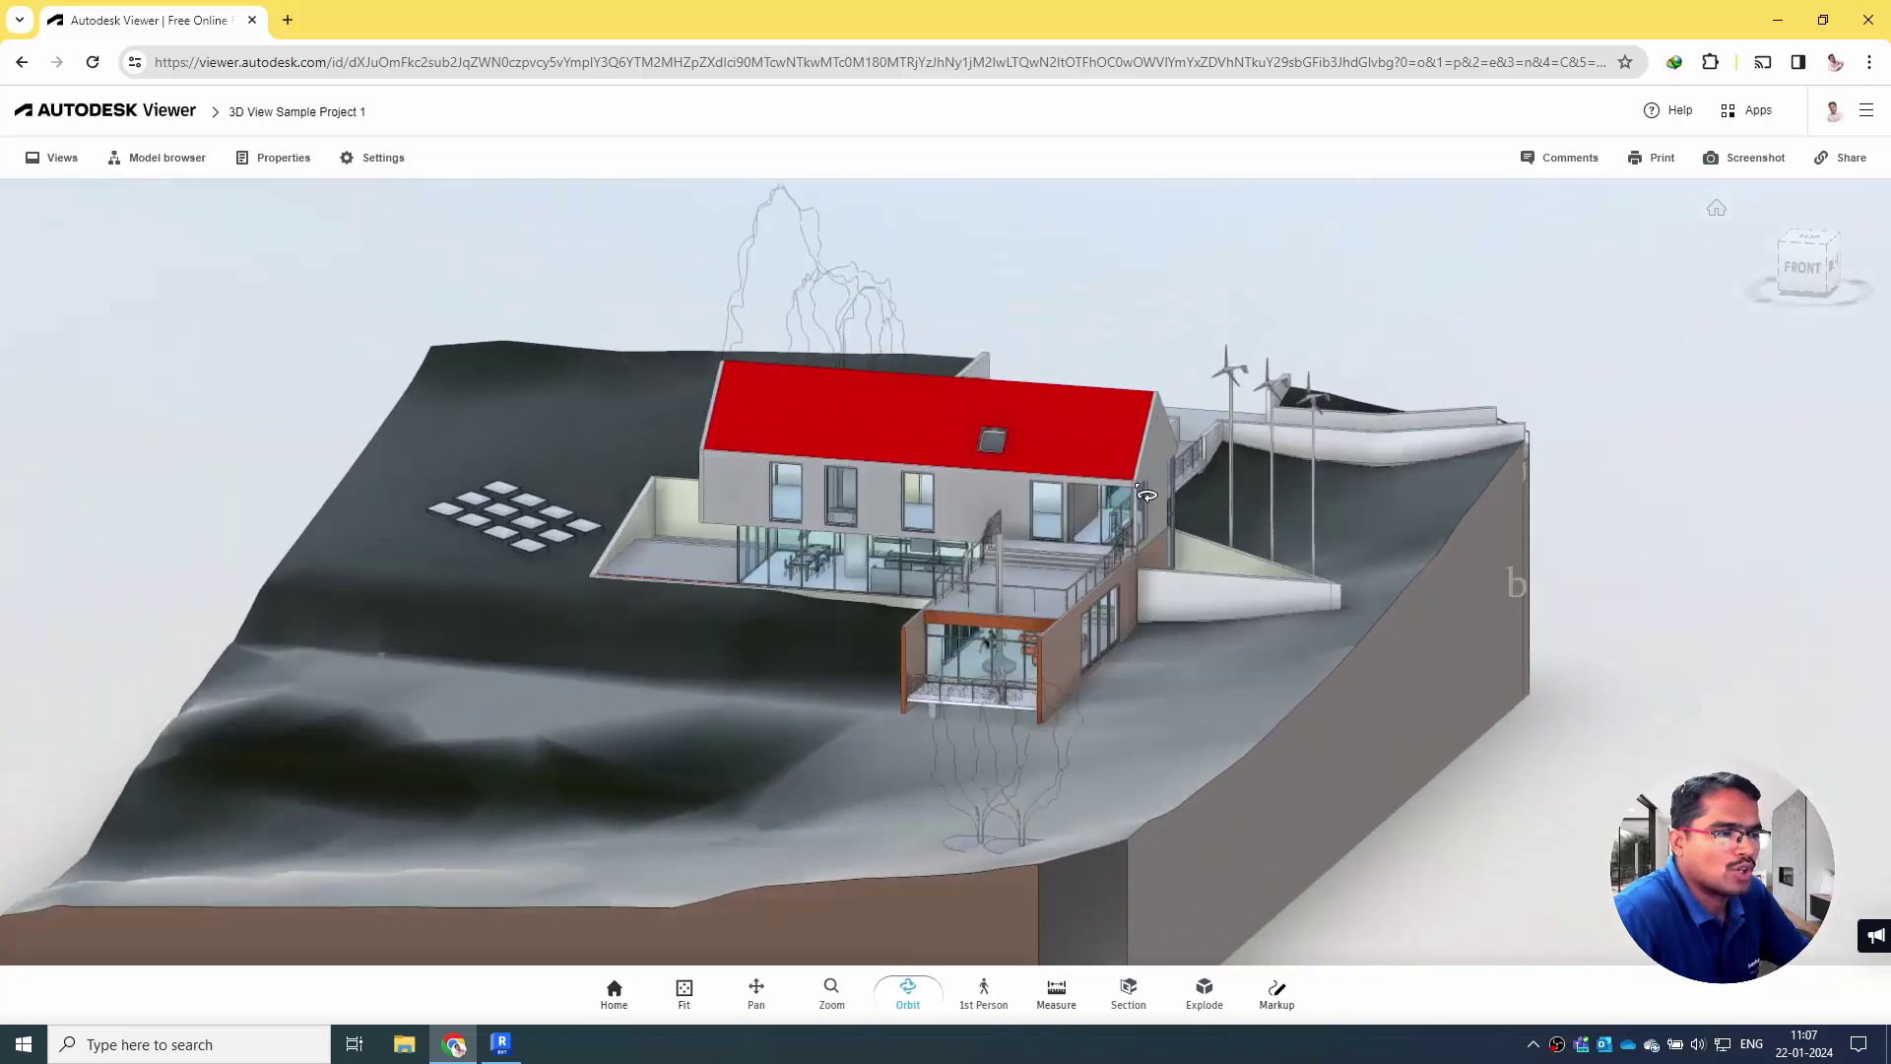
pyautogui.scroll(-4, 1105, 568)
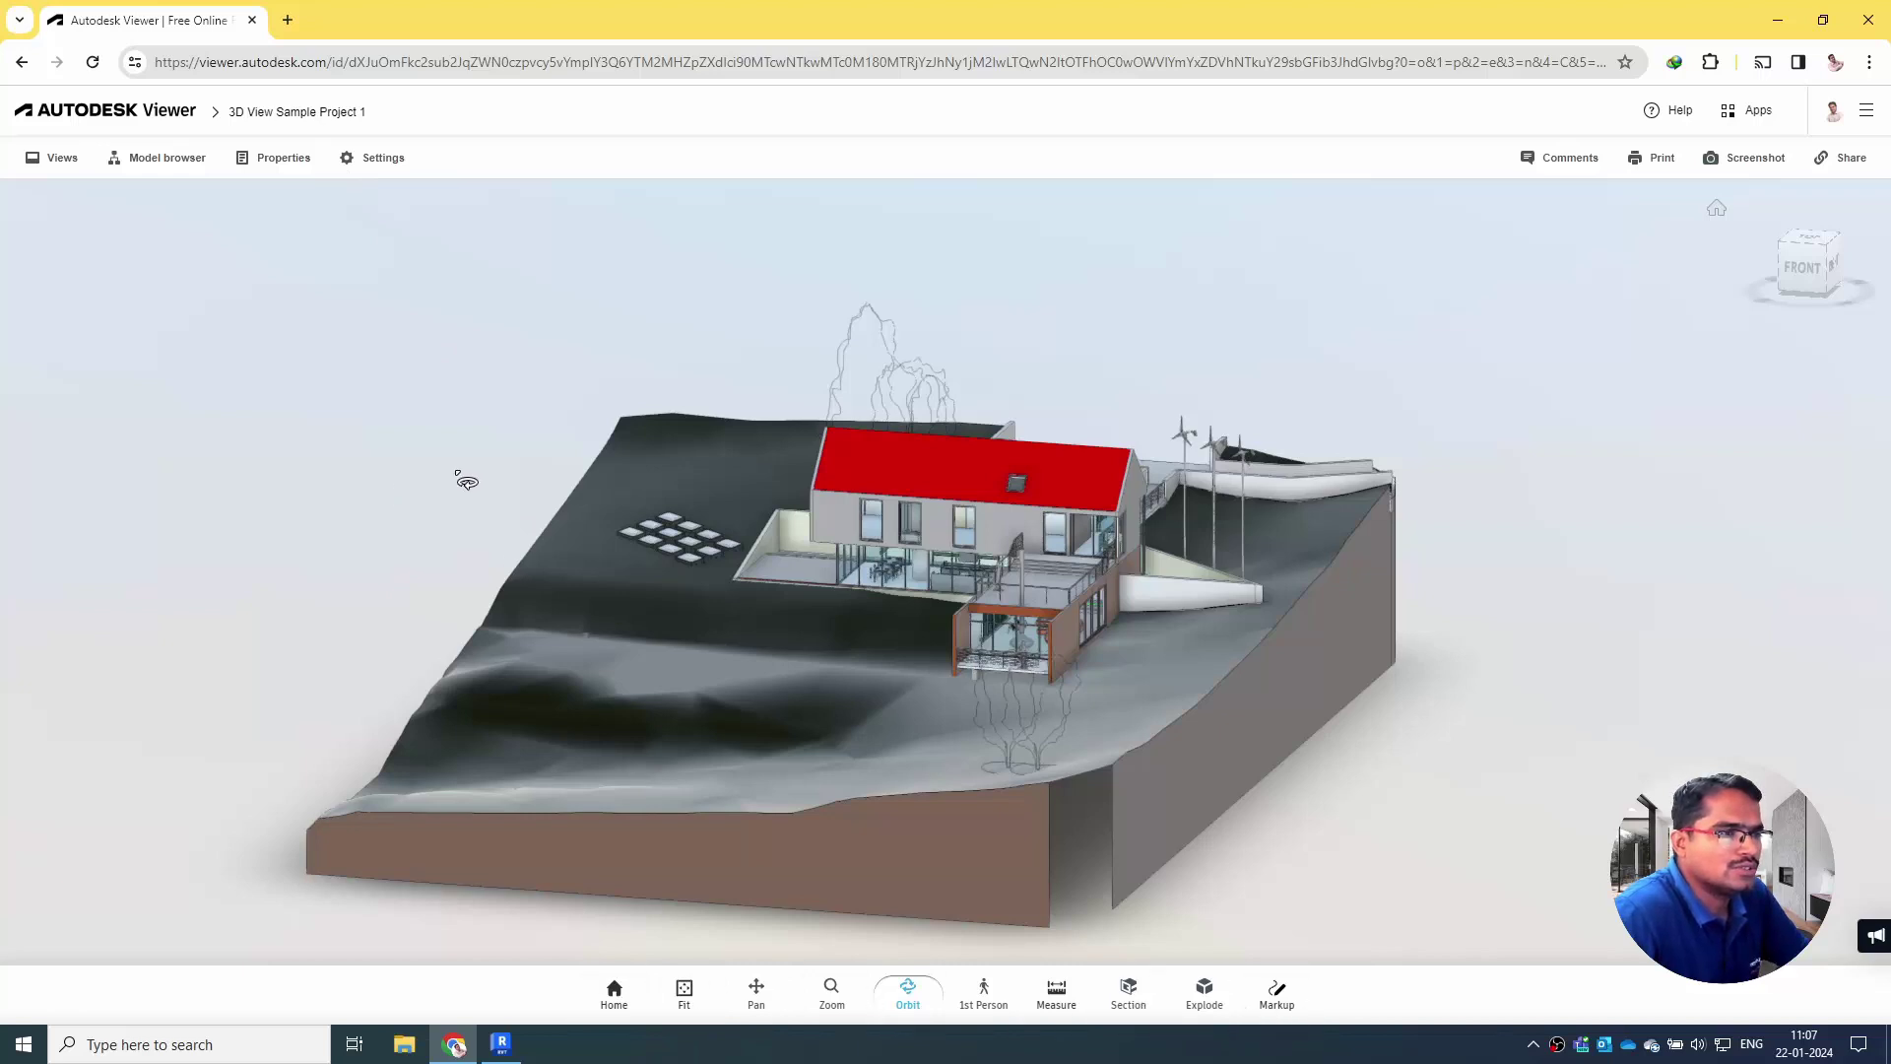
pyautogui.click(54, 158)
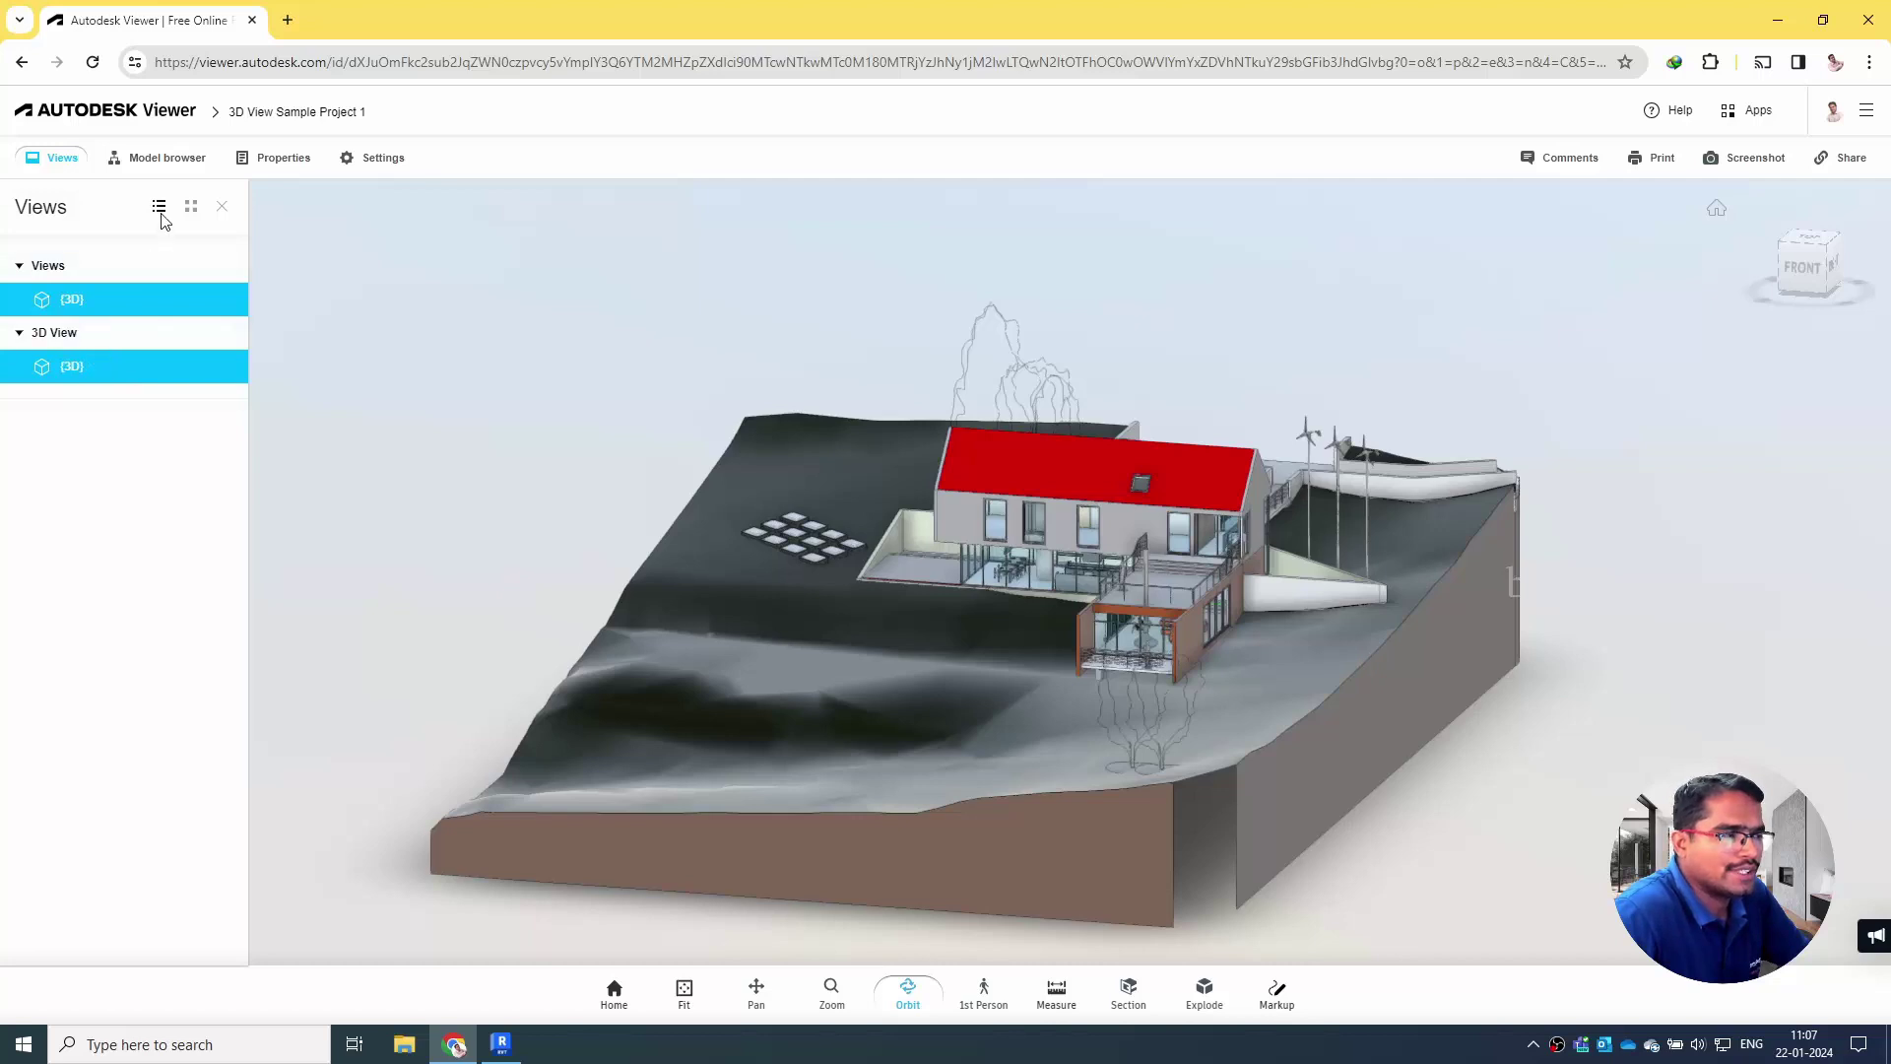
# - Open the model browser, zoom and orbit in close on the house, then open the Comments panel
pyautogui.click(152, 159)
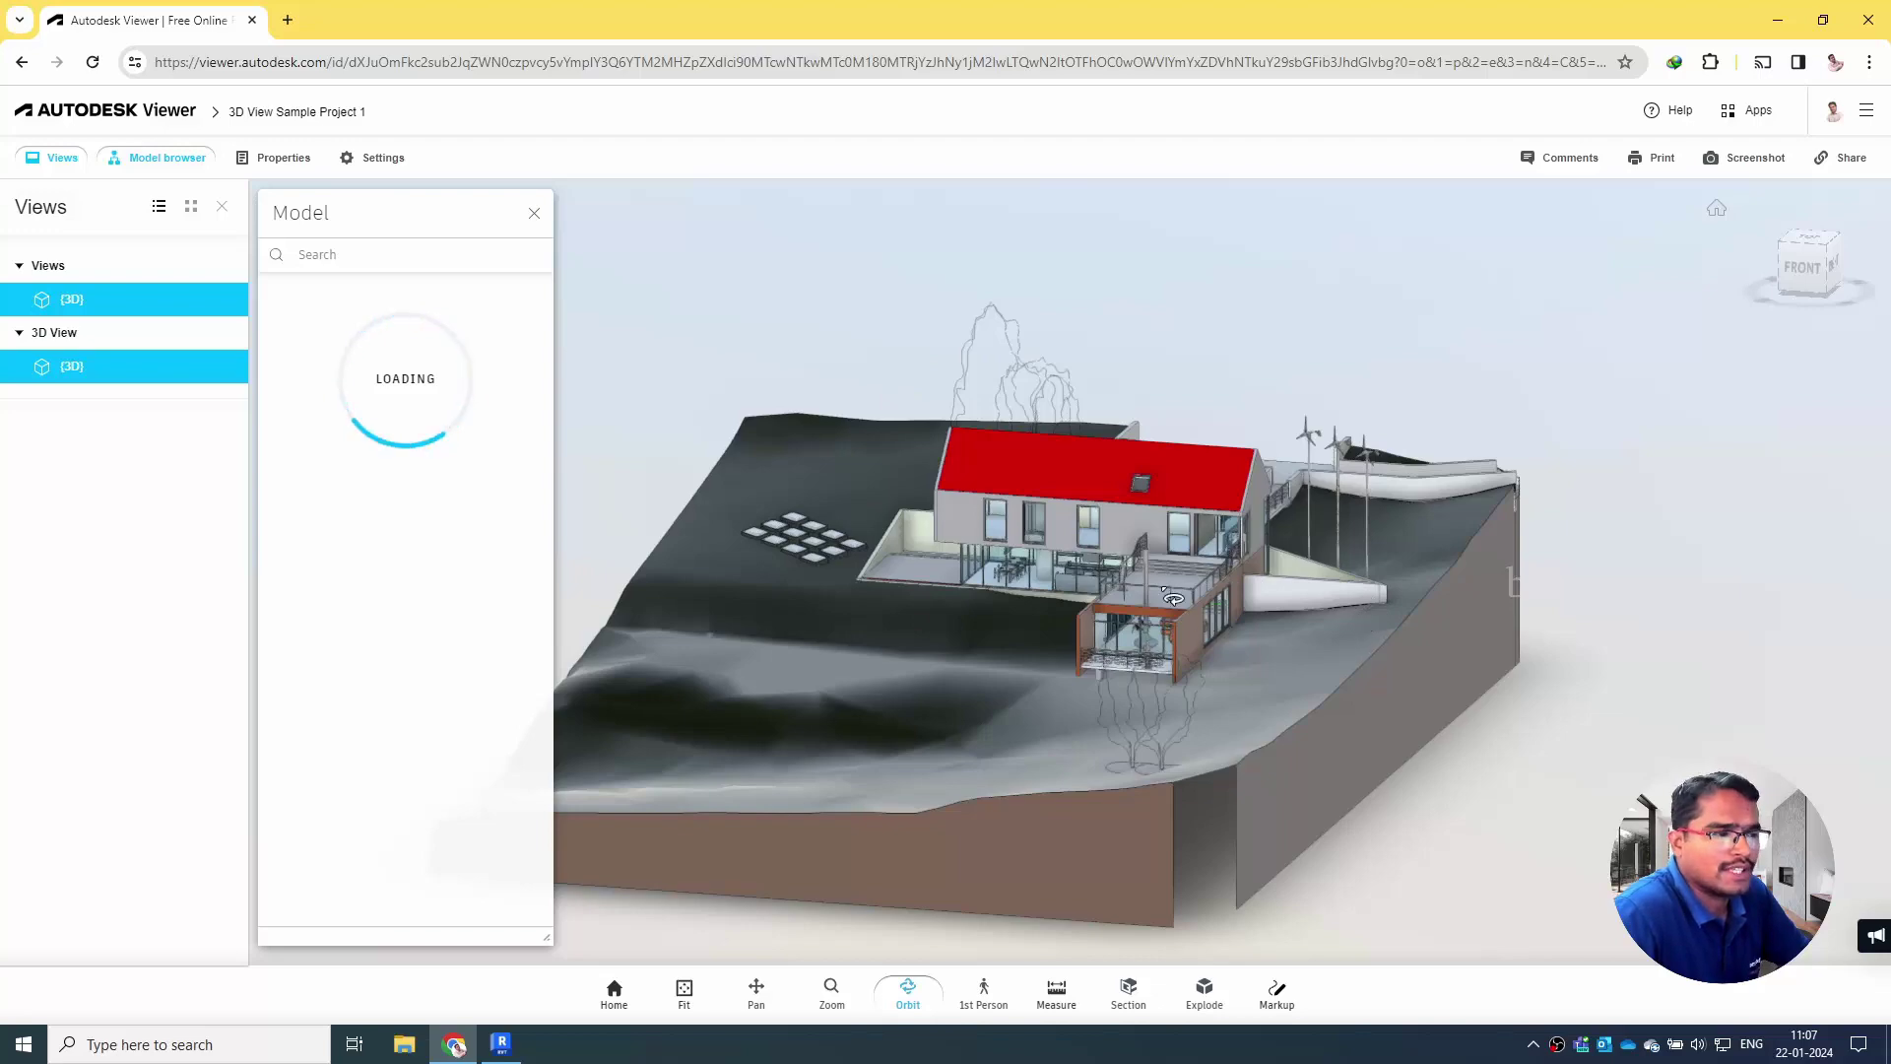
pyautogui.scroll(5, 1132, 650)
pyautogui.moveTo(1067, 719); pyautogui.dragTo(1528, 751)
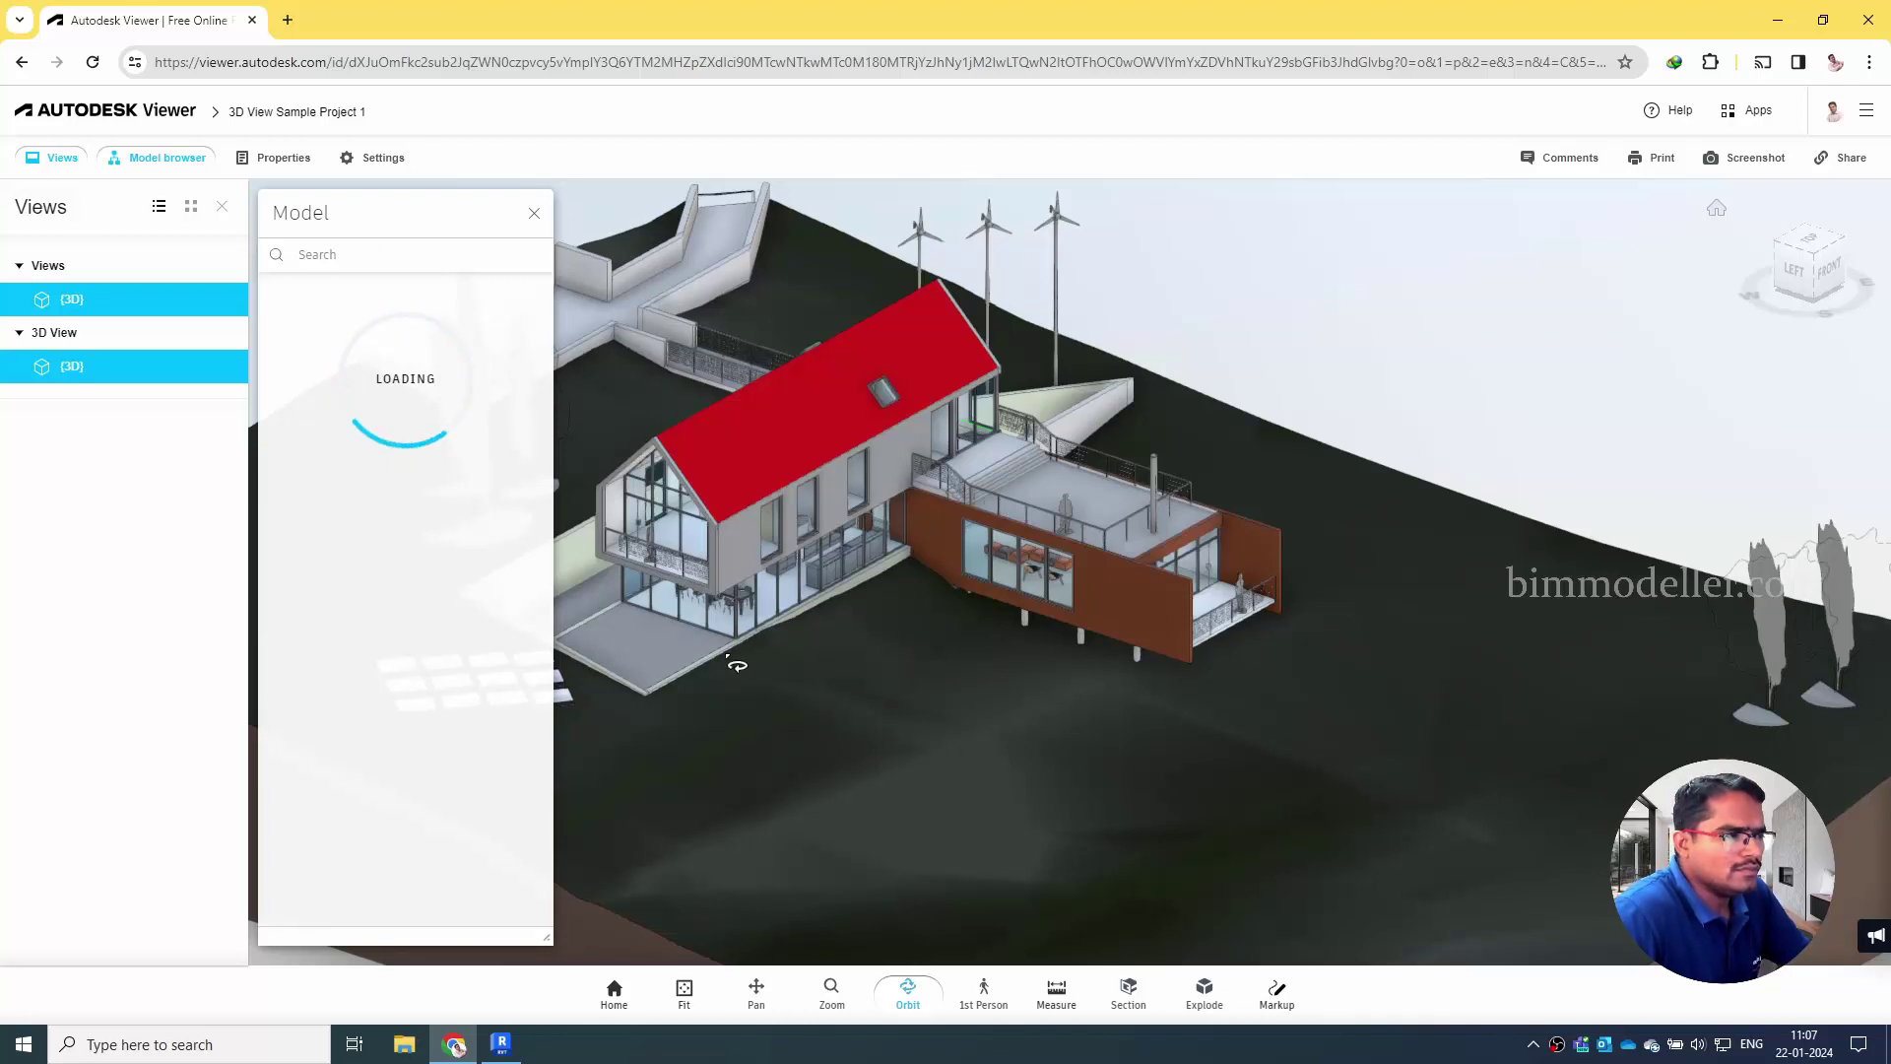
pyautogui.moveTo(737, 665); pyautogui.dragTo(1004, 696)
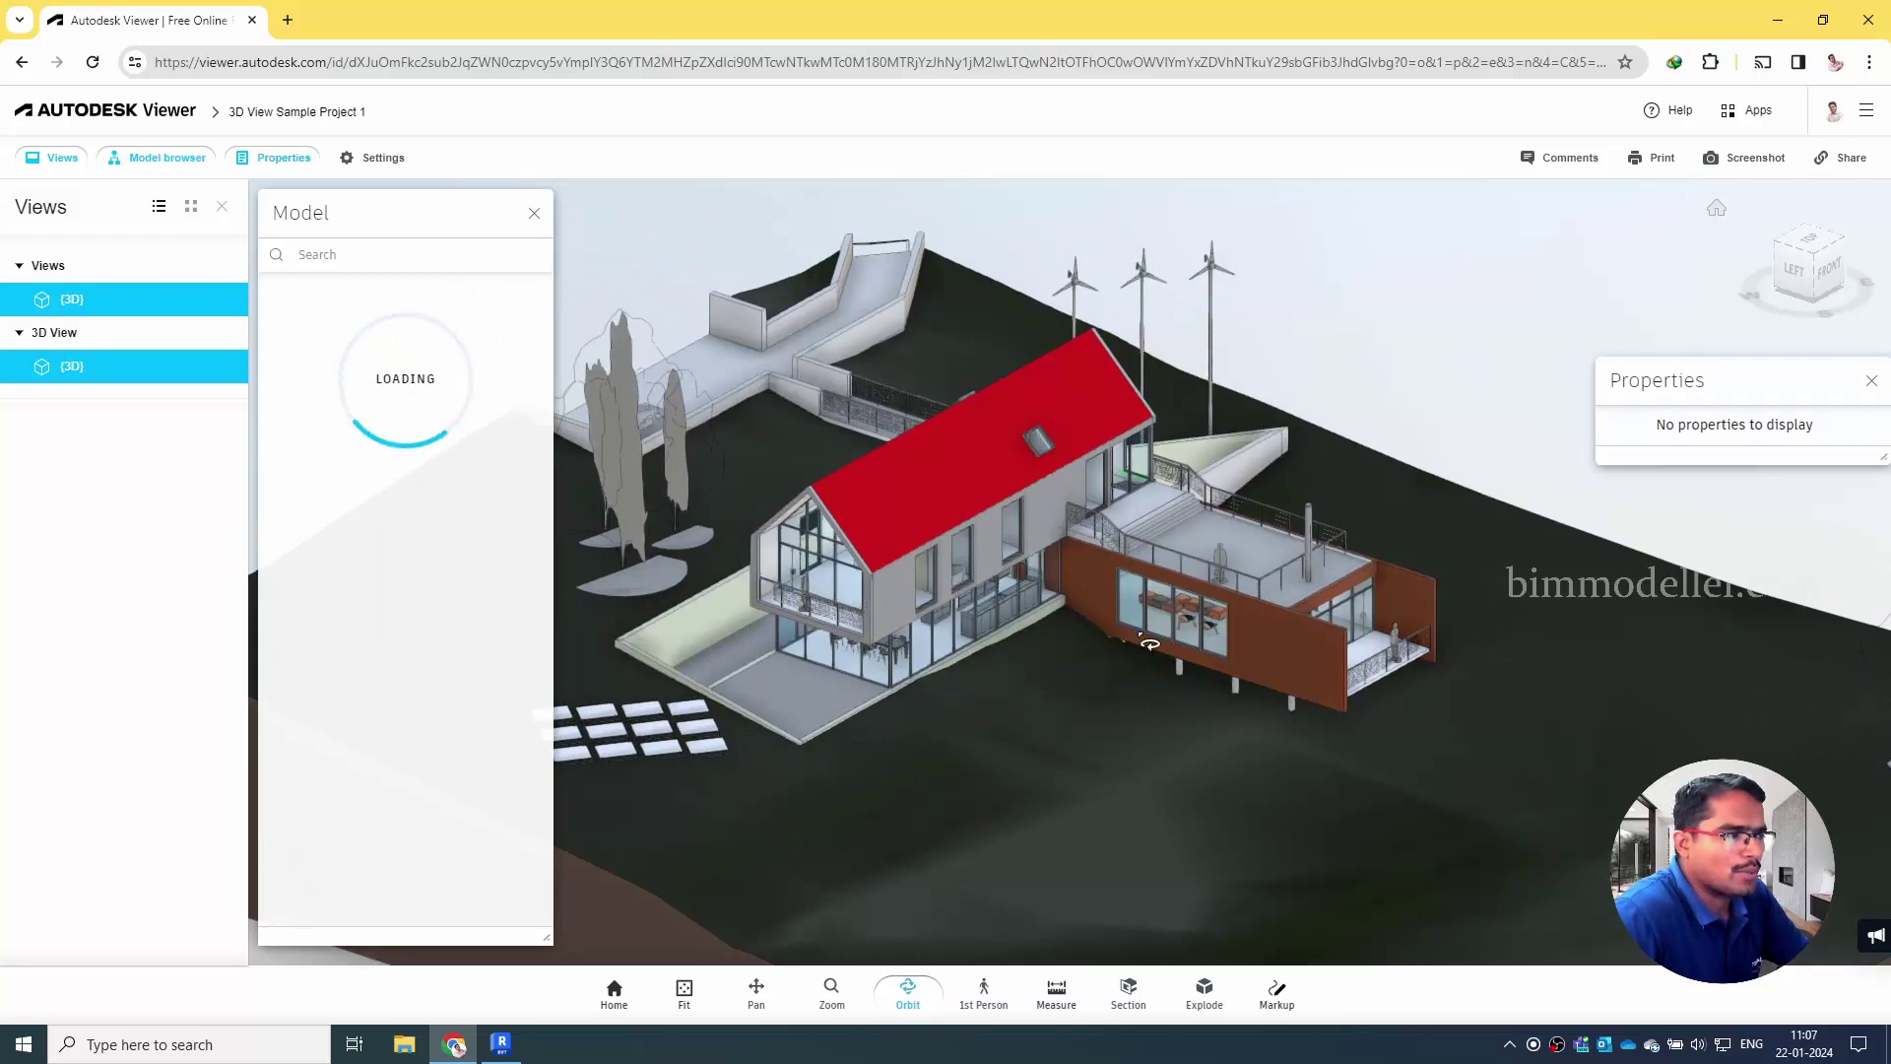
pyautogui.scroll(2, 1083, 621)
pyautogui.scroll(2, 827, 556)
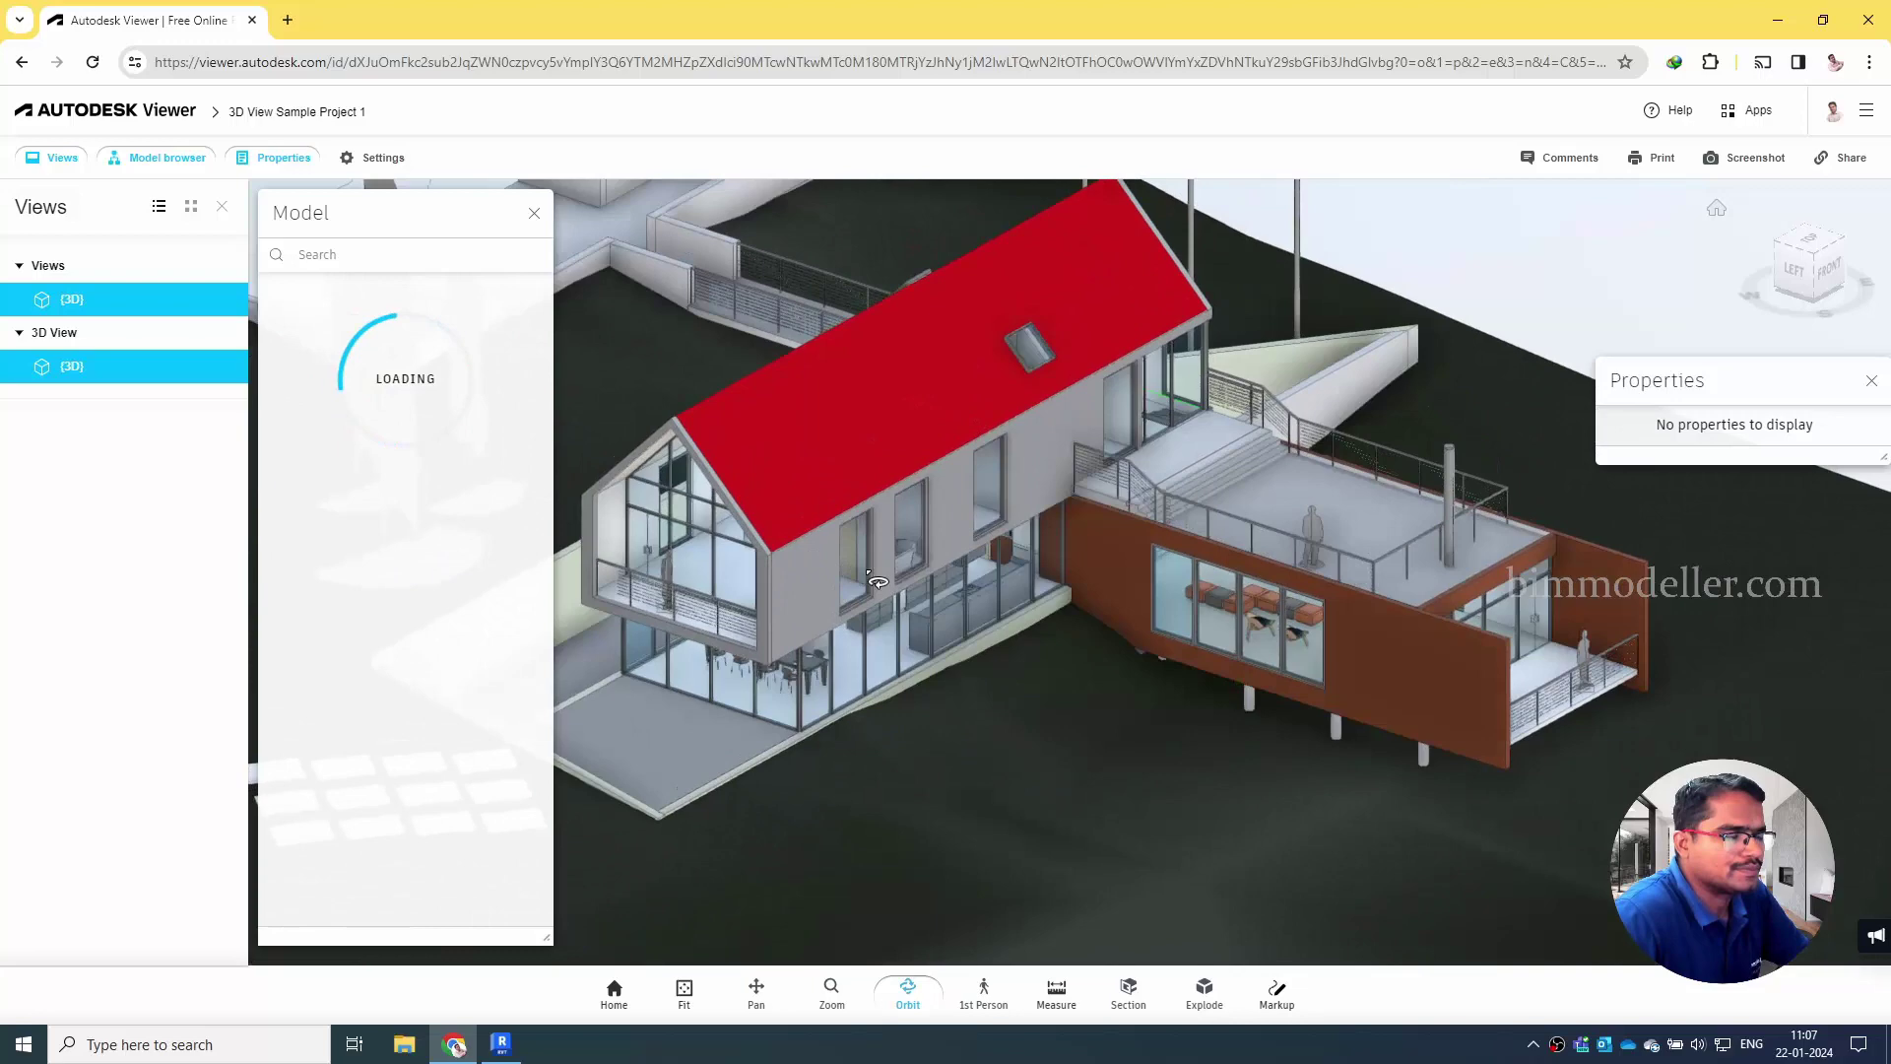
pyautogui.moveTo(877, 581); pyautogui.dragTo(1621, 266)
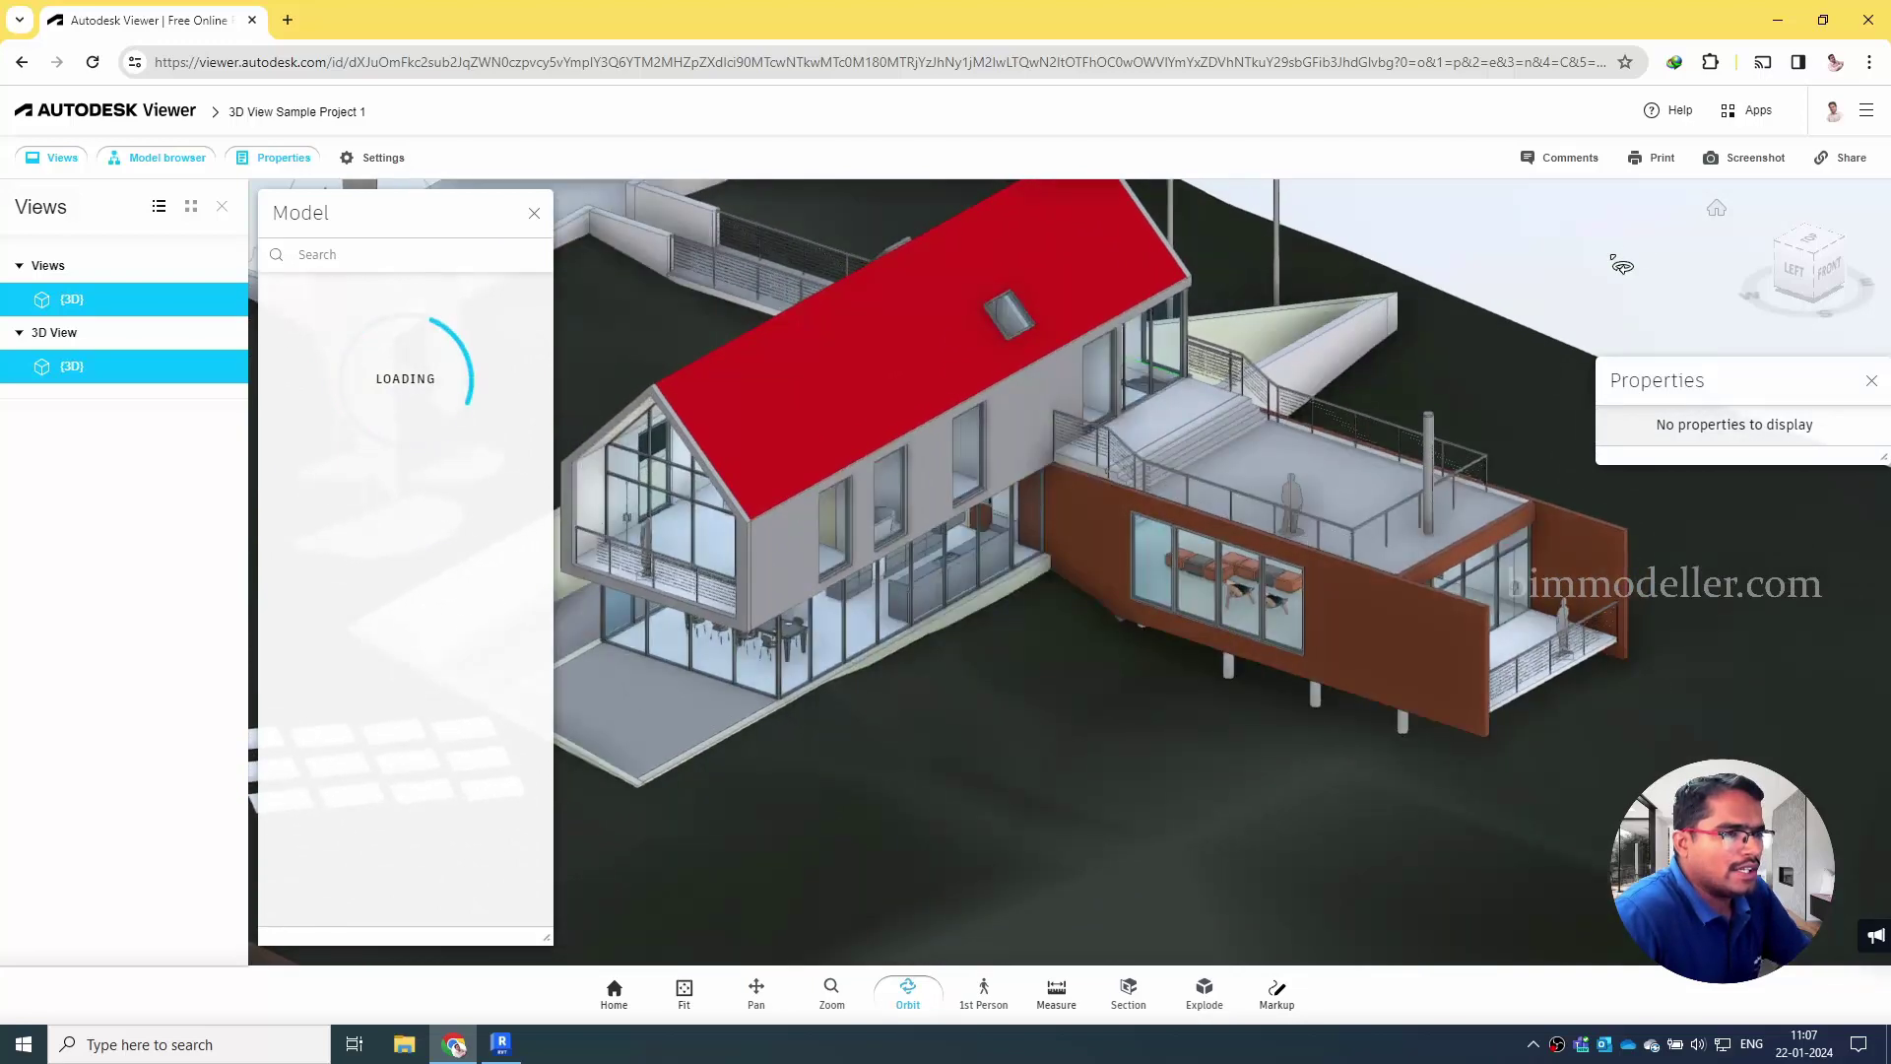
pyautogui.click(1562, 158)
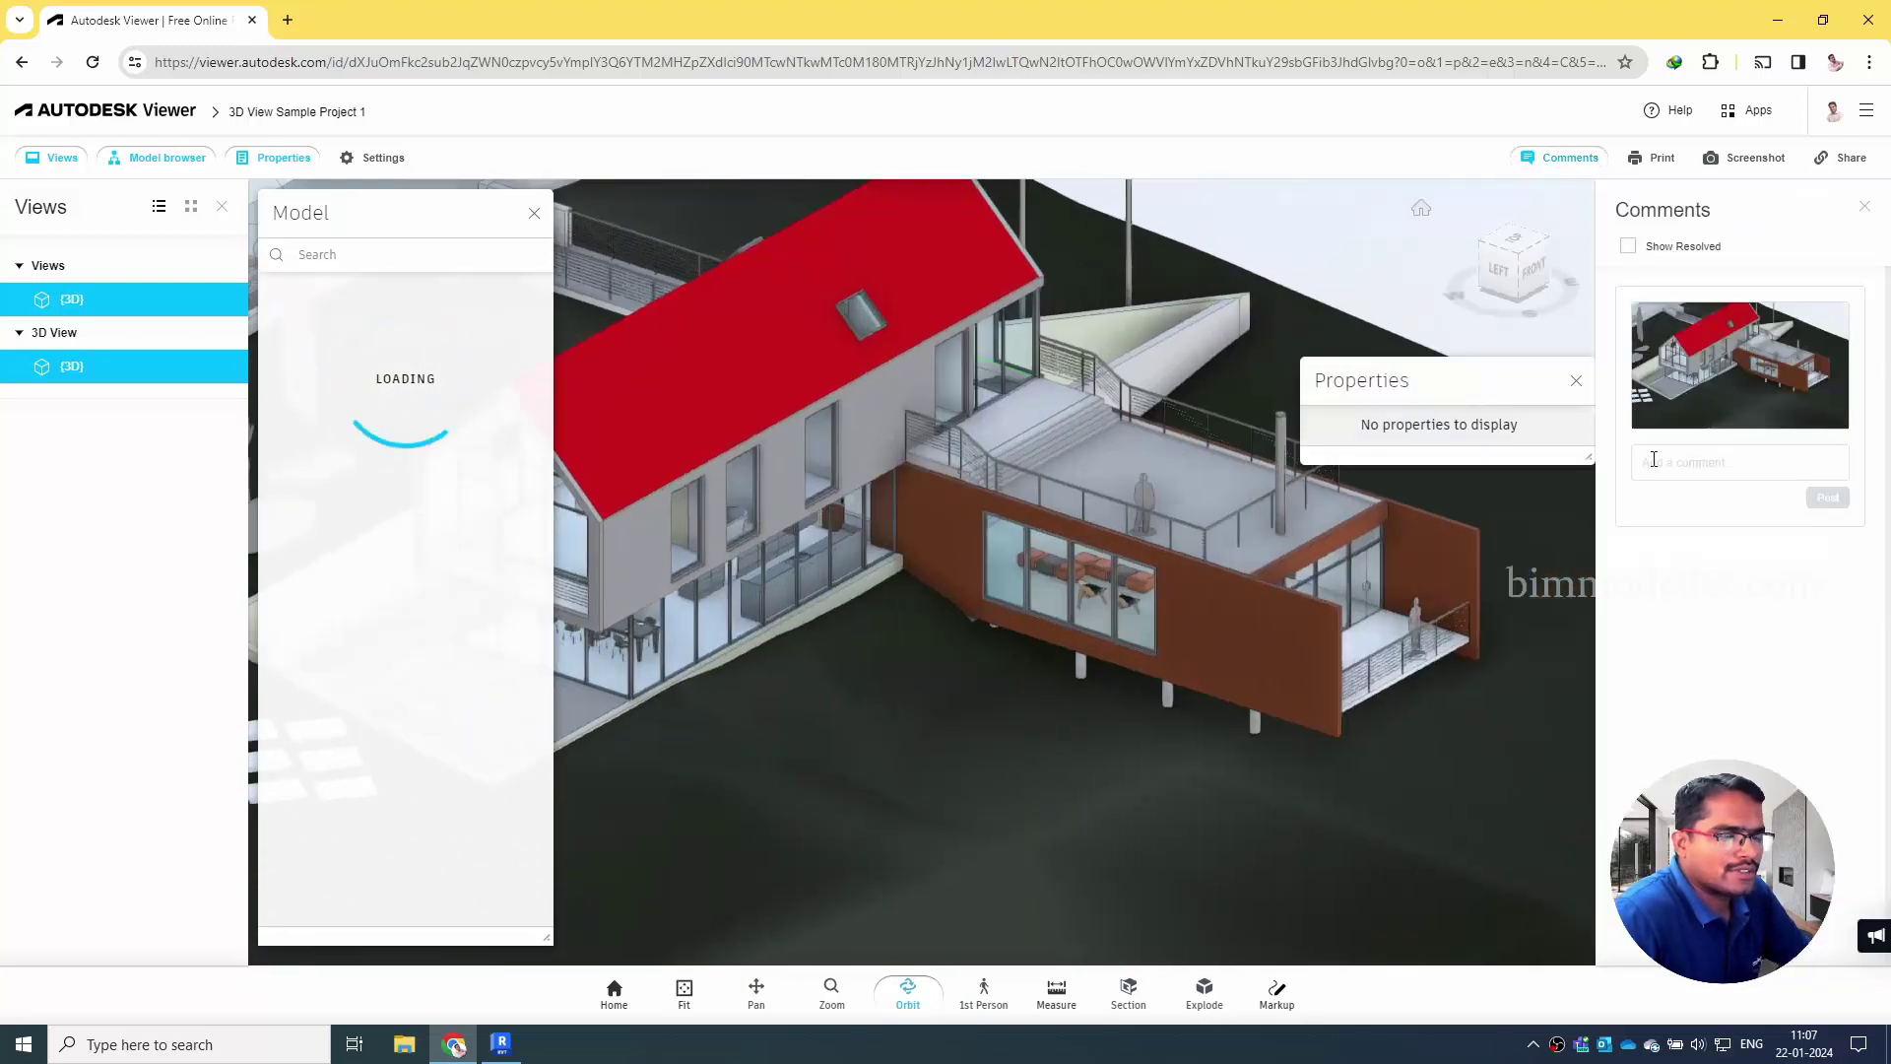
# - Frame a close-up of the upper windows and post the comment 'Move Window 500mm'
pyautogui.moveTo(985, 532); pyautogui.dragTo(1046, 525)
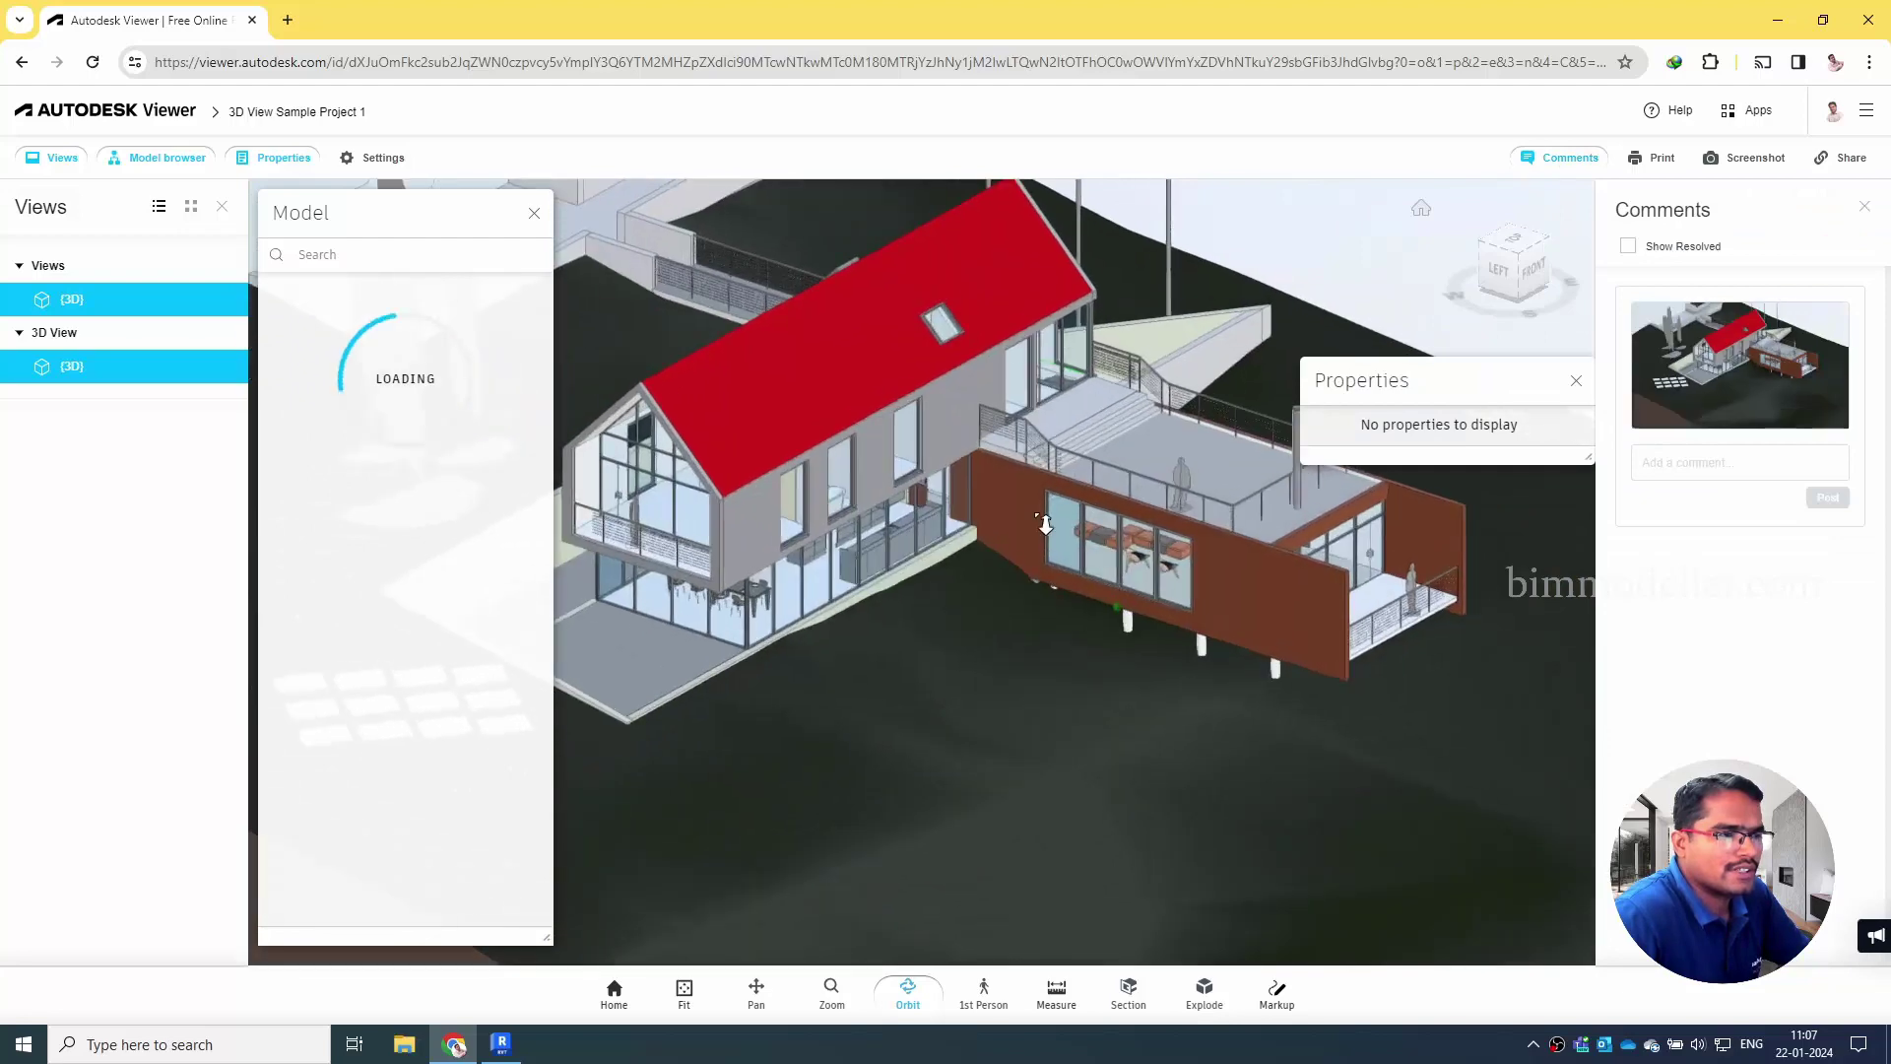
pyautogui.scroll(-5, 1045, 525)
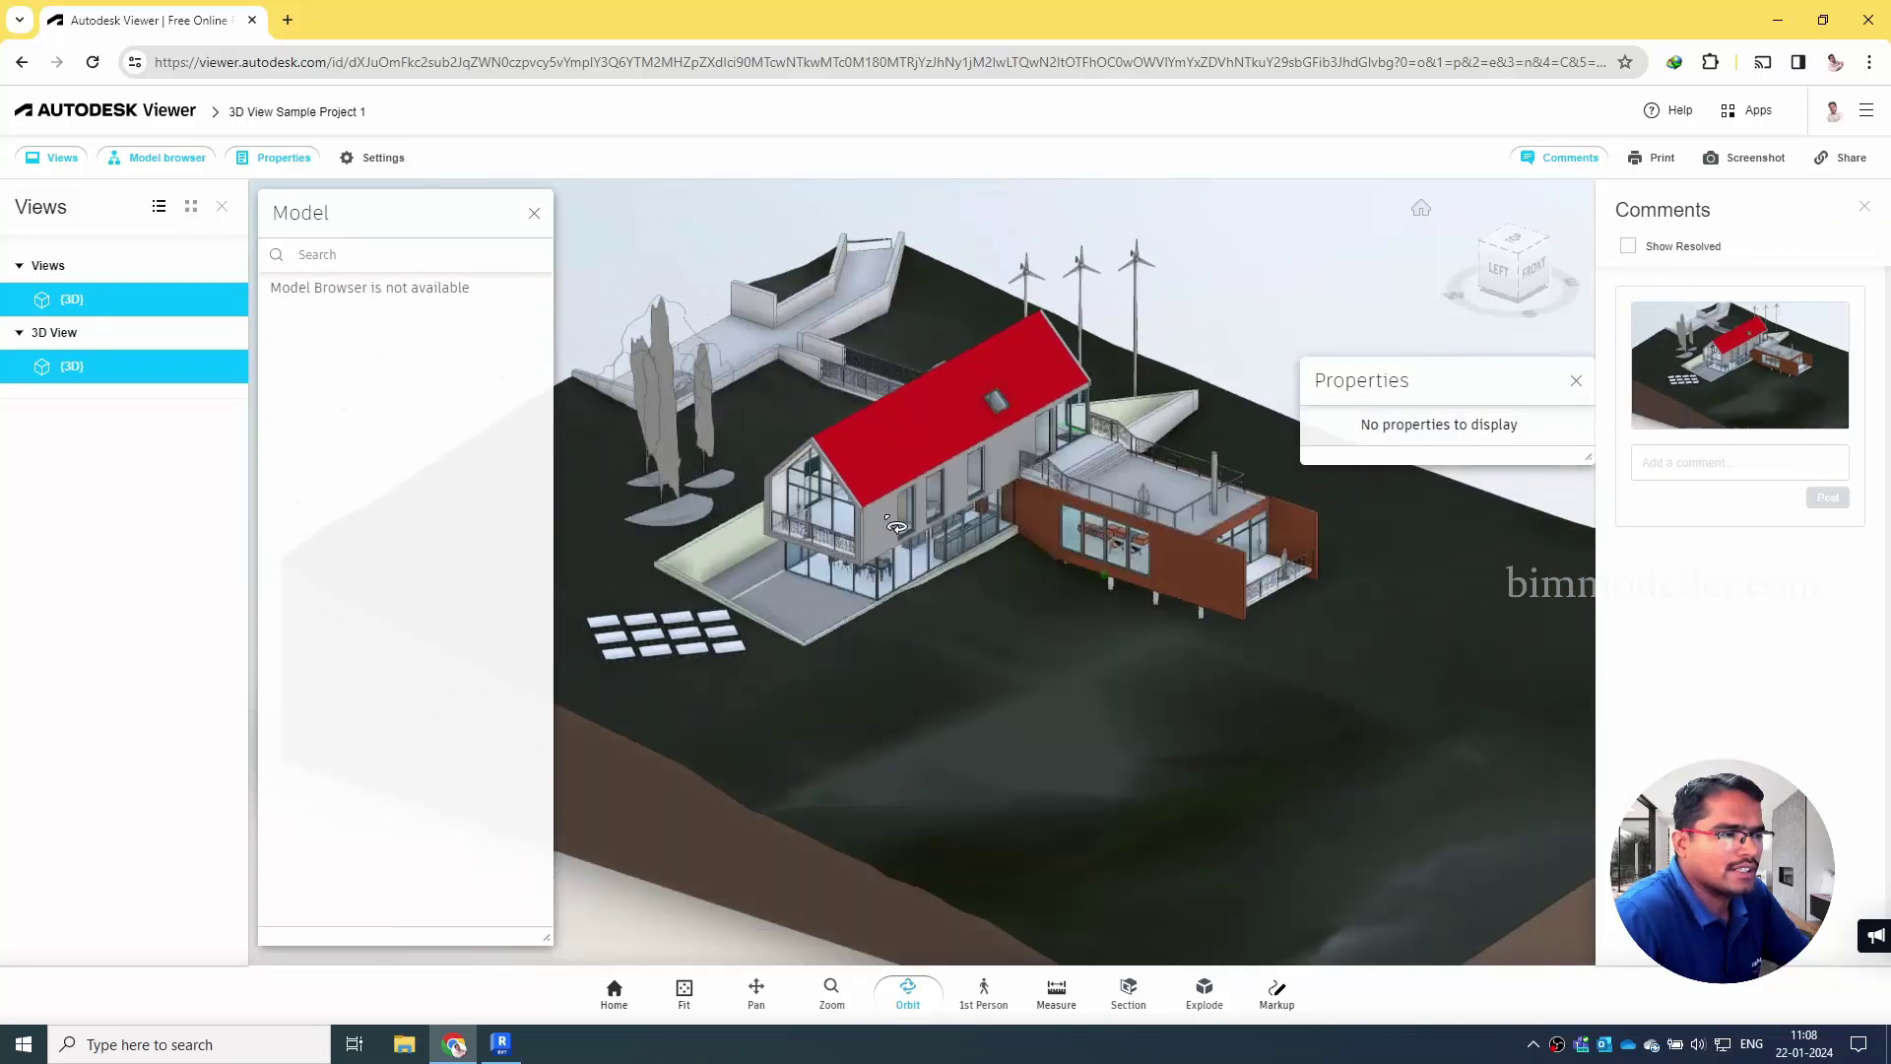
pyautogui.scroll(3, 895, 527)
pyautogui.moveTo(873, 579); pyautogui.dragTo(1272, 638)
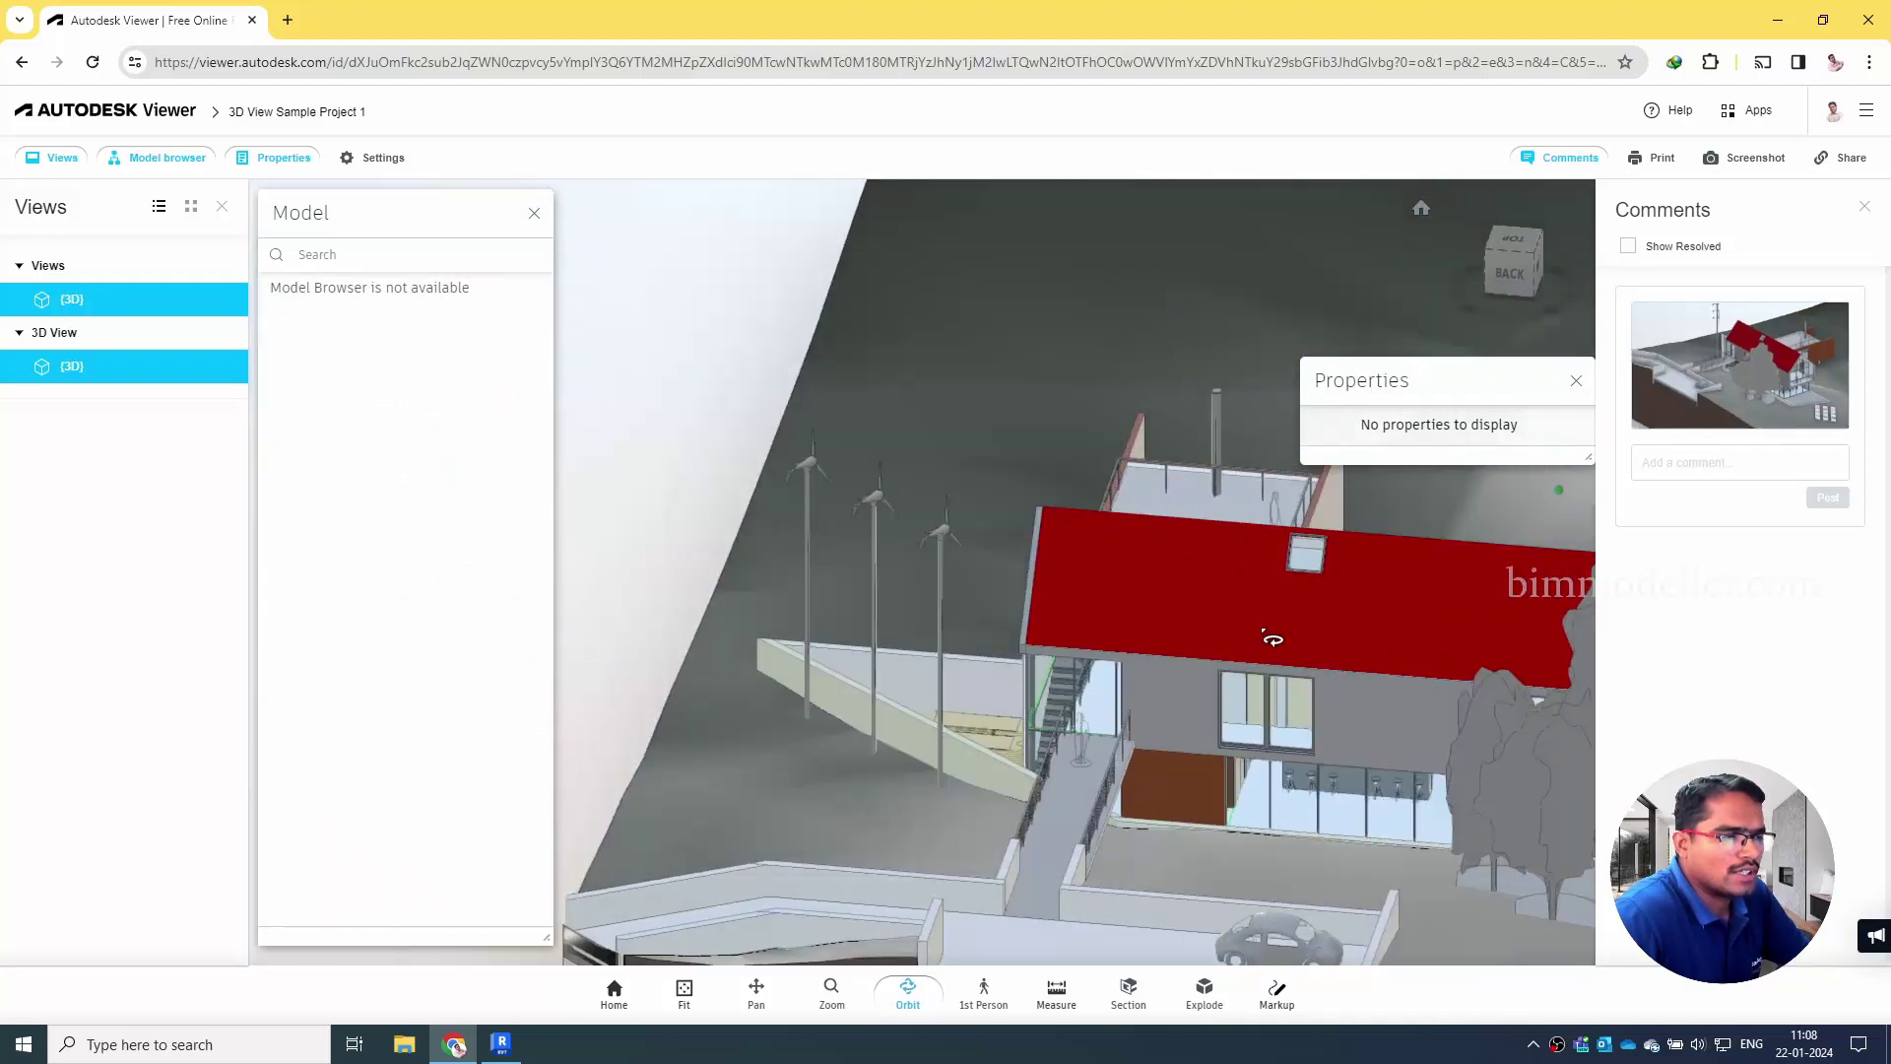
pyautogui.scroll(5, 1266, 737)
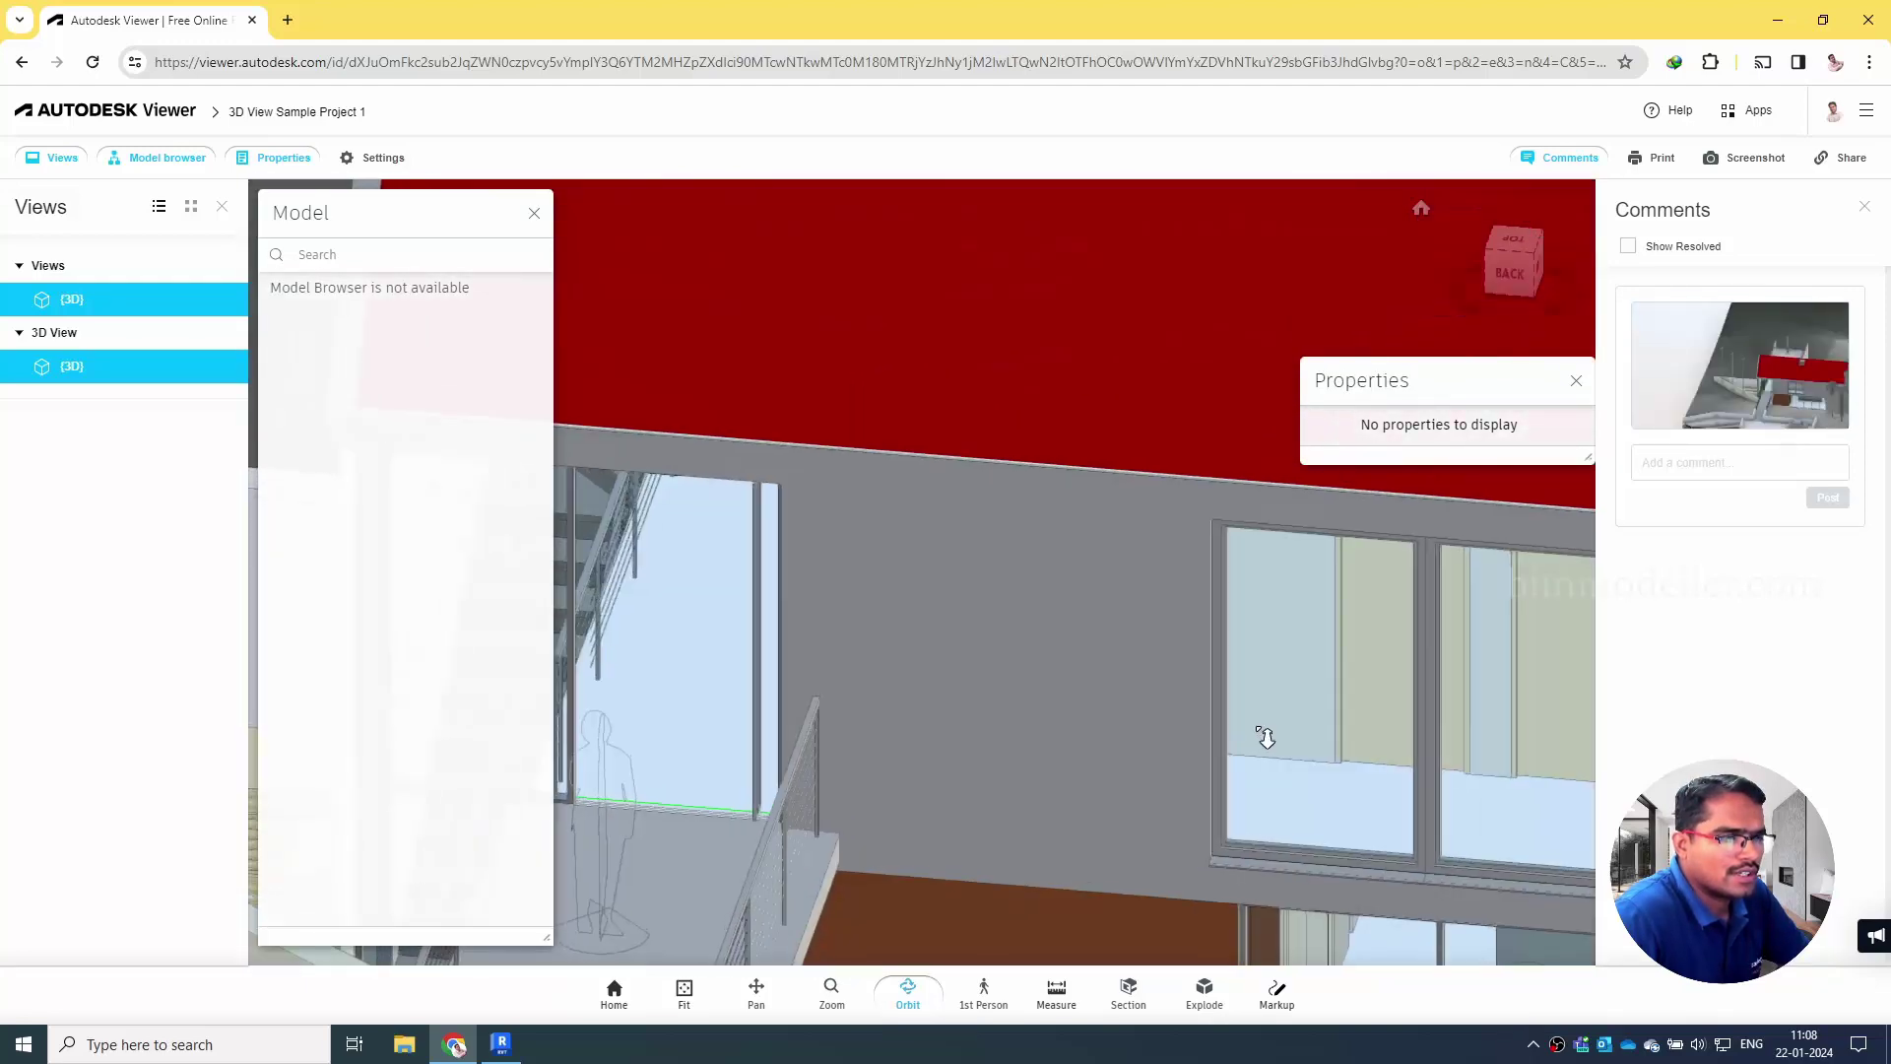
pyautogui.moveTo(1265, 737); pyautogui.dragTo(1097, 654)
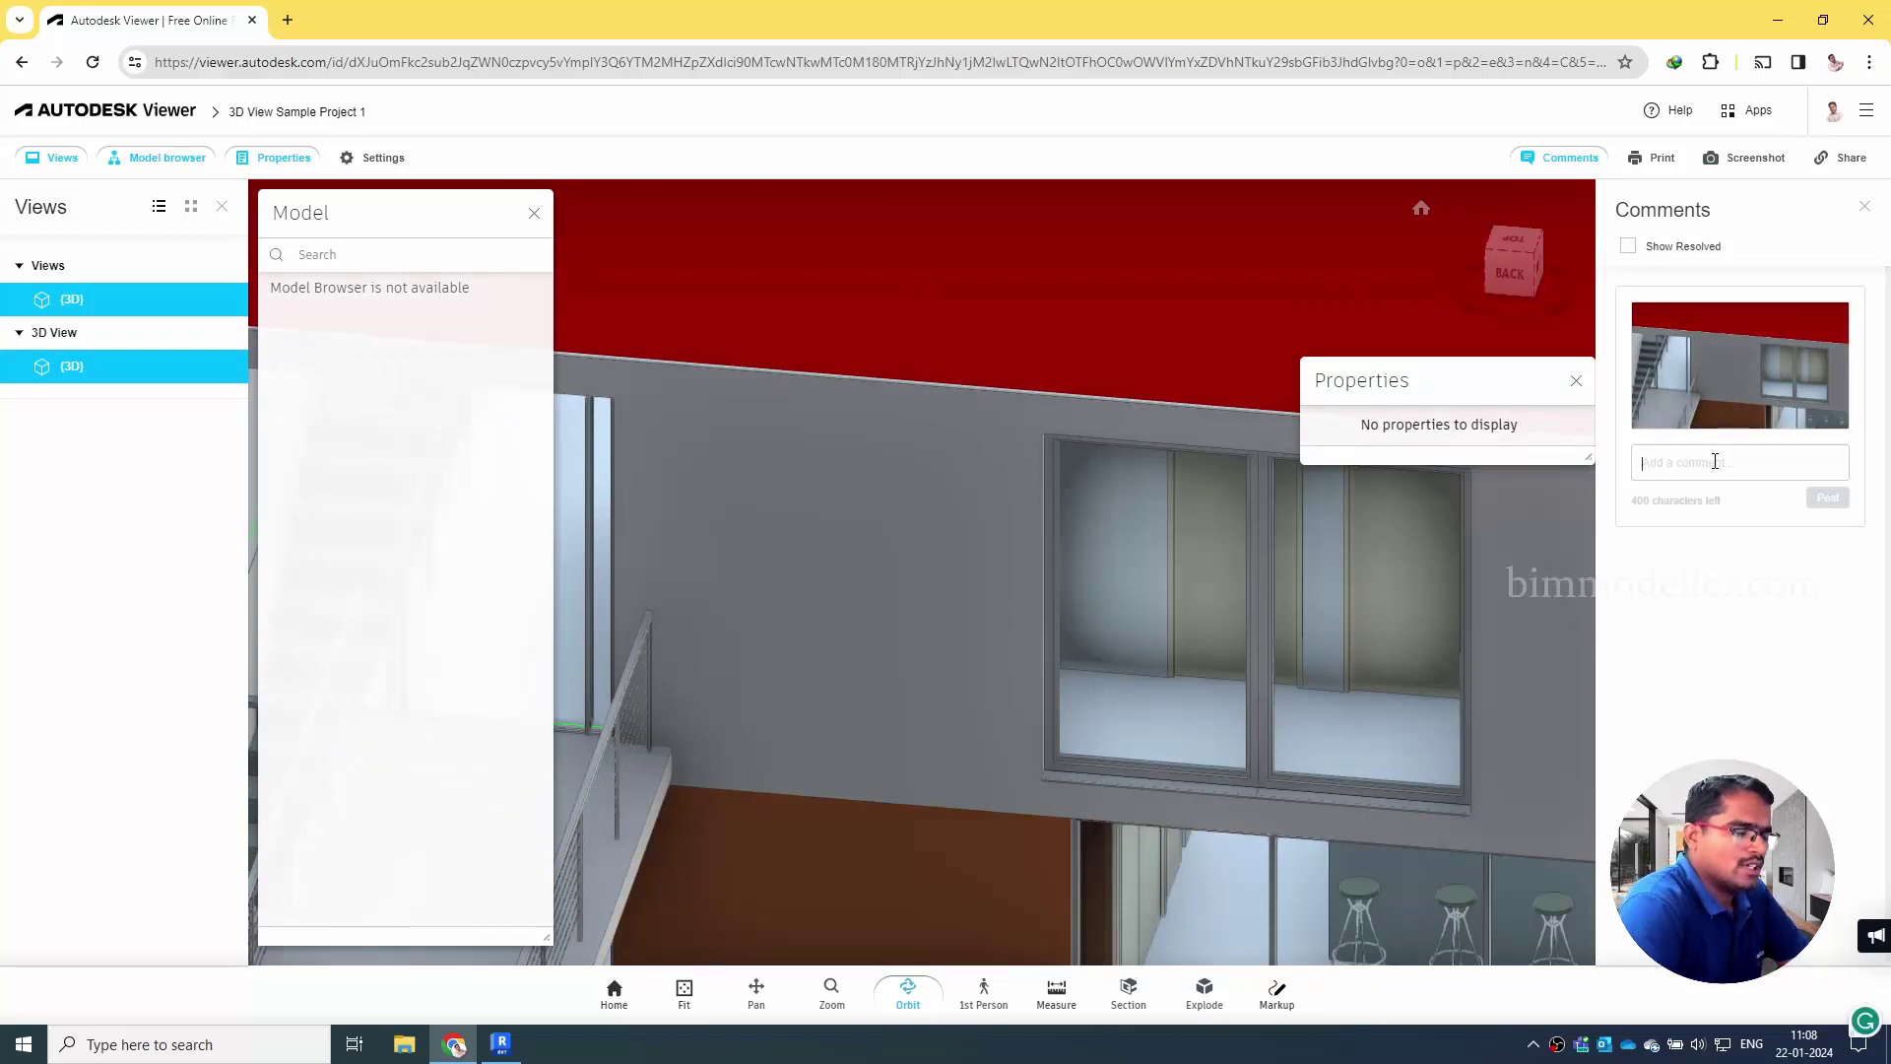
pyautogui.write('Mo')
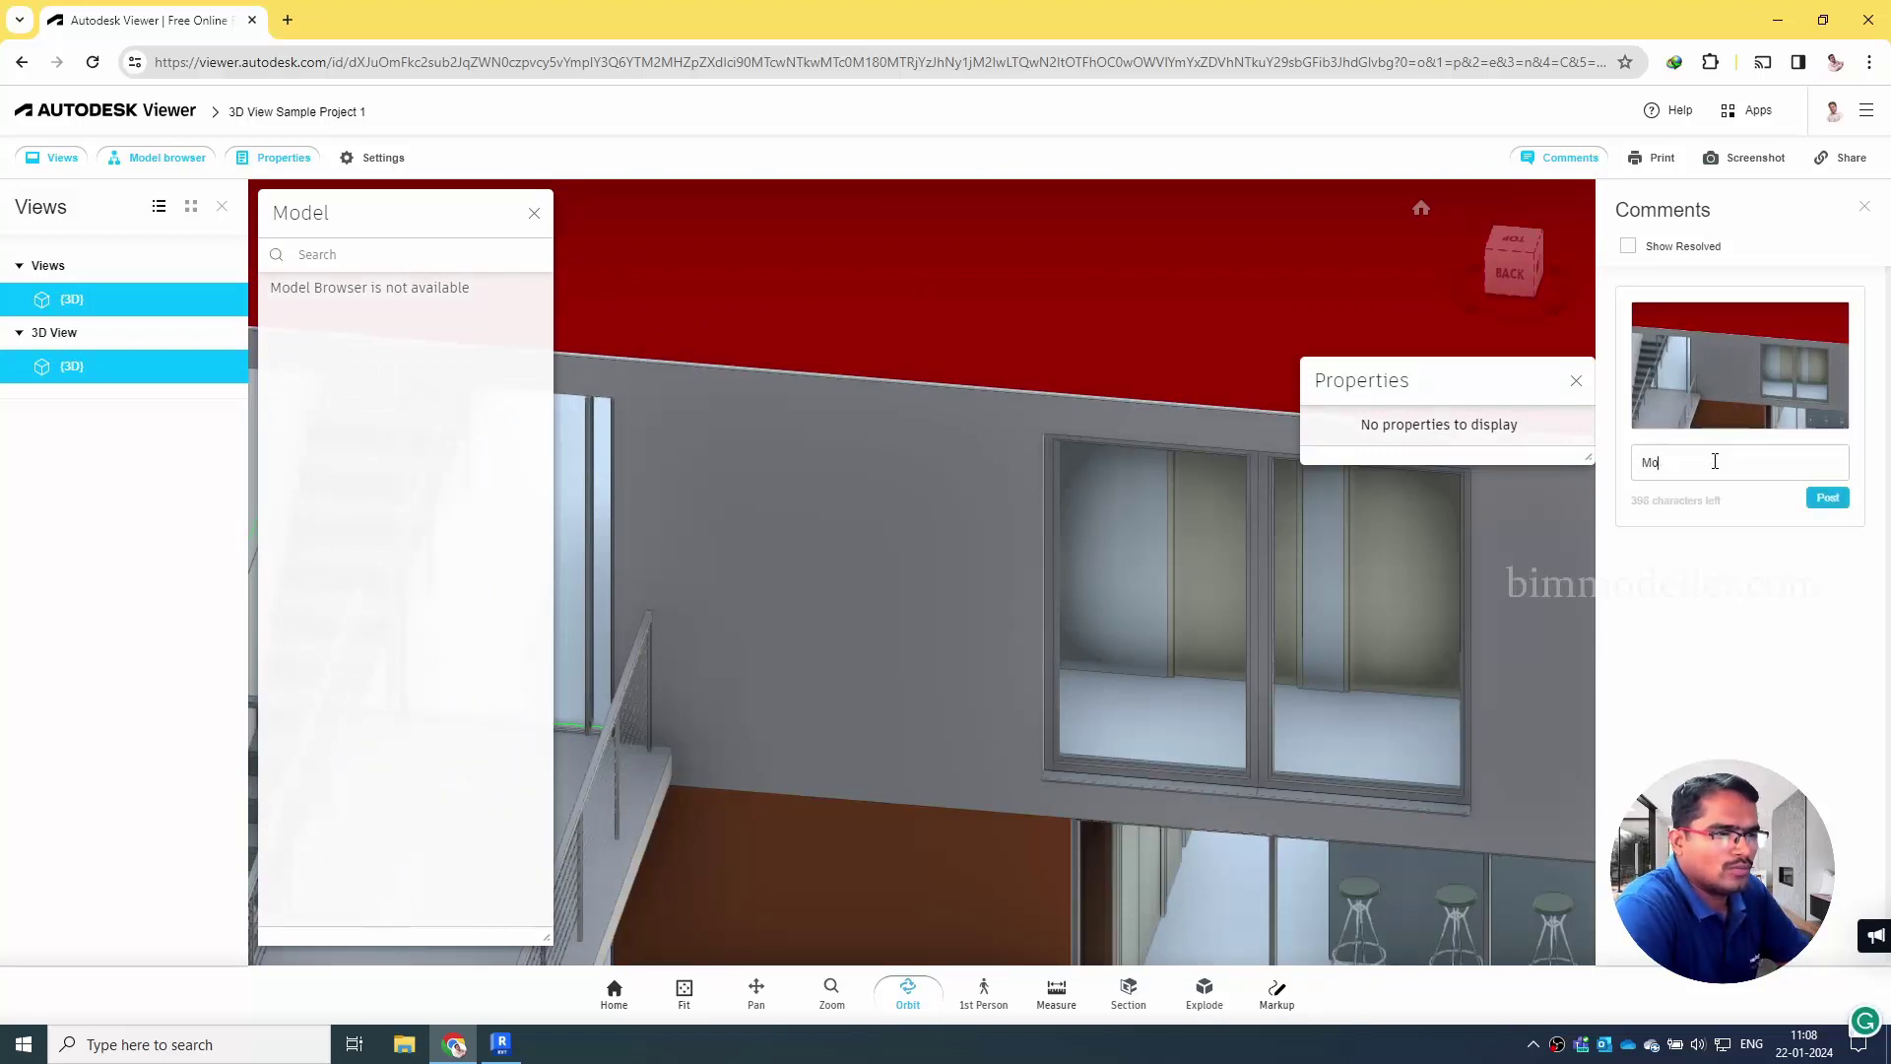
pyautogui.write('ve Window 500mm')
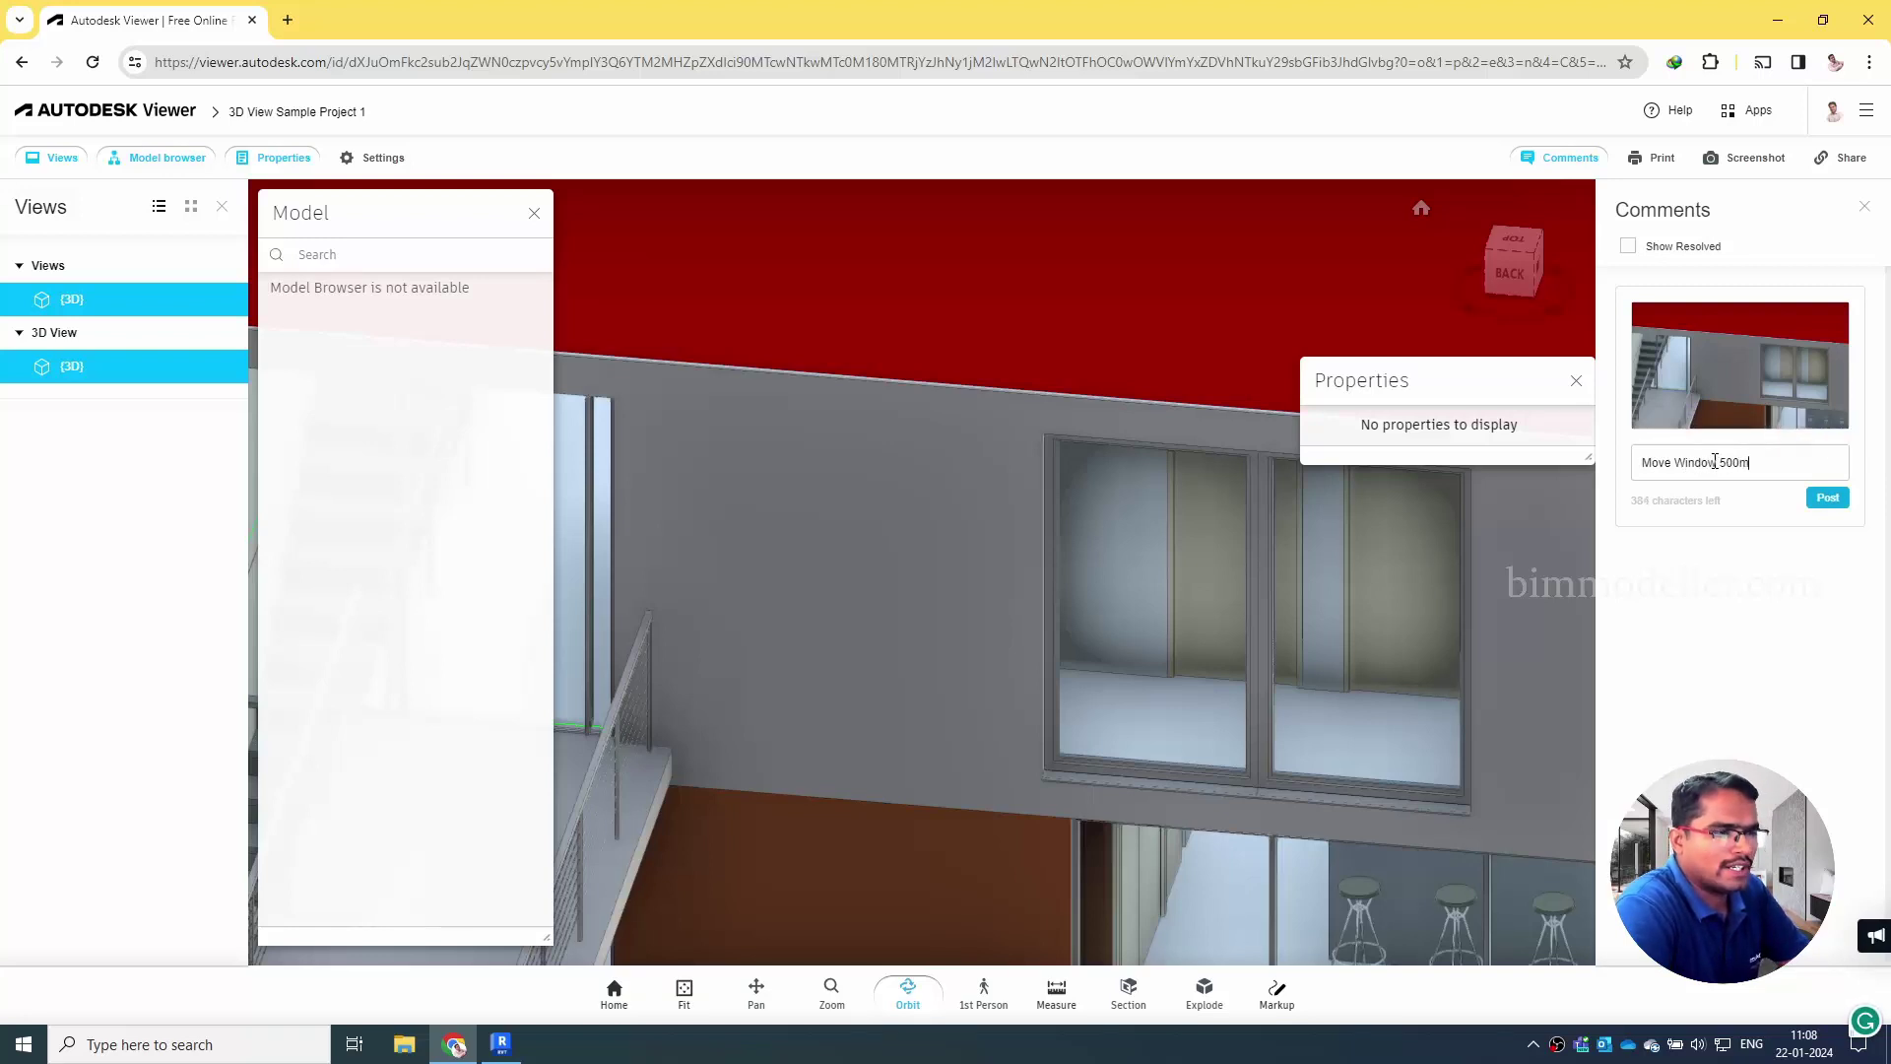
pyautogui.click(1830, 498)
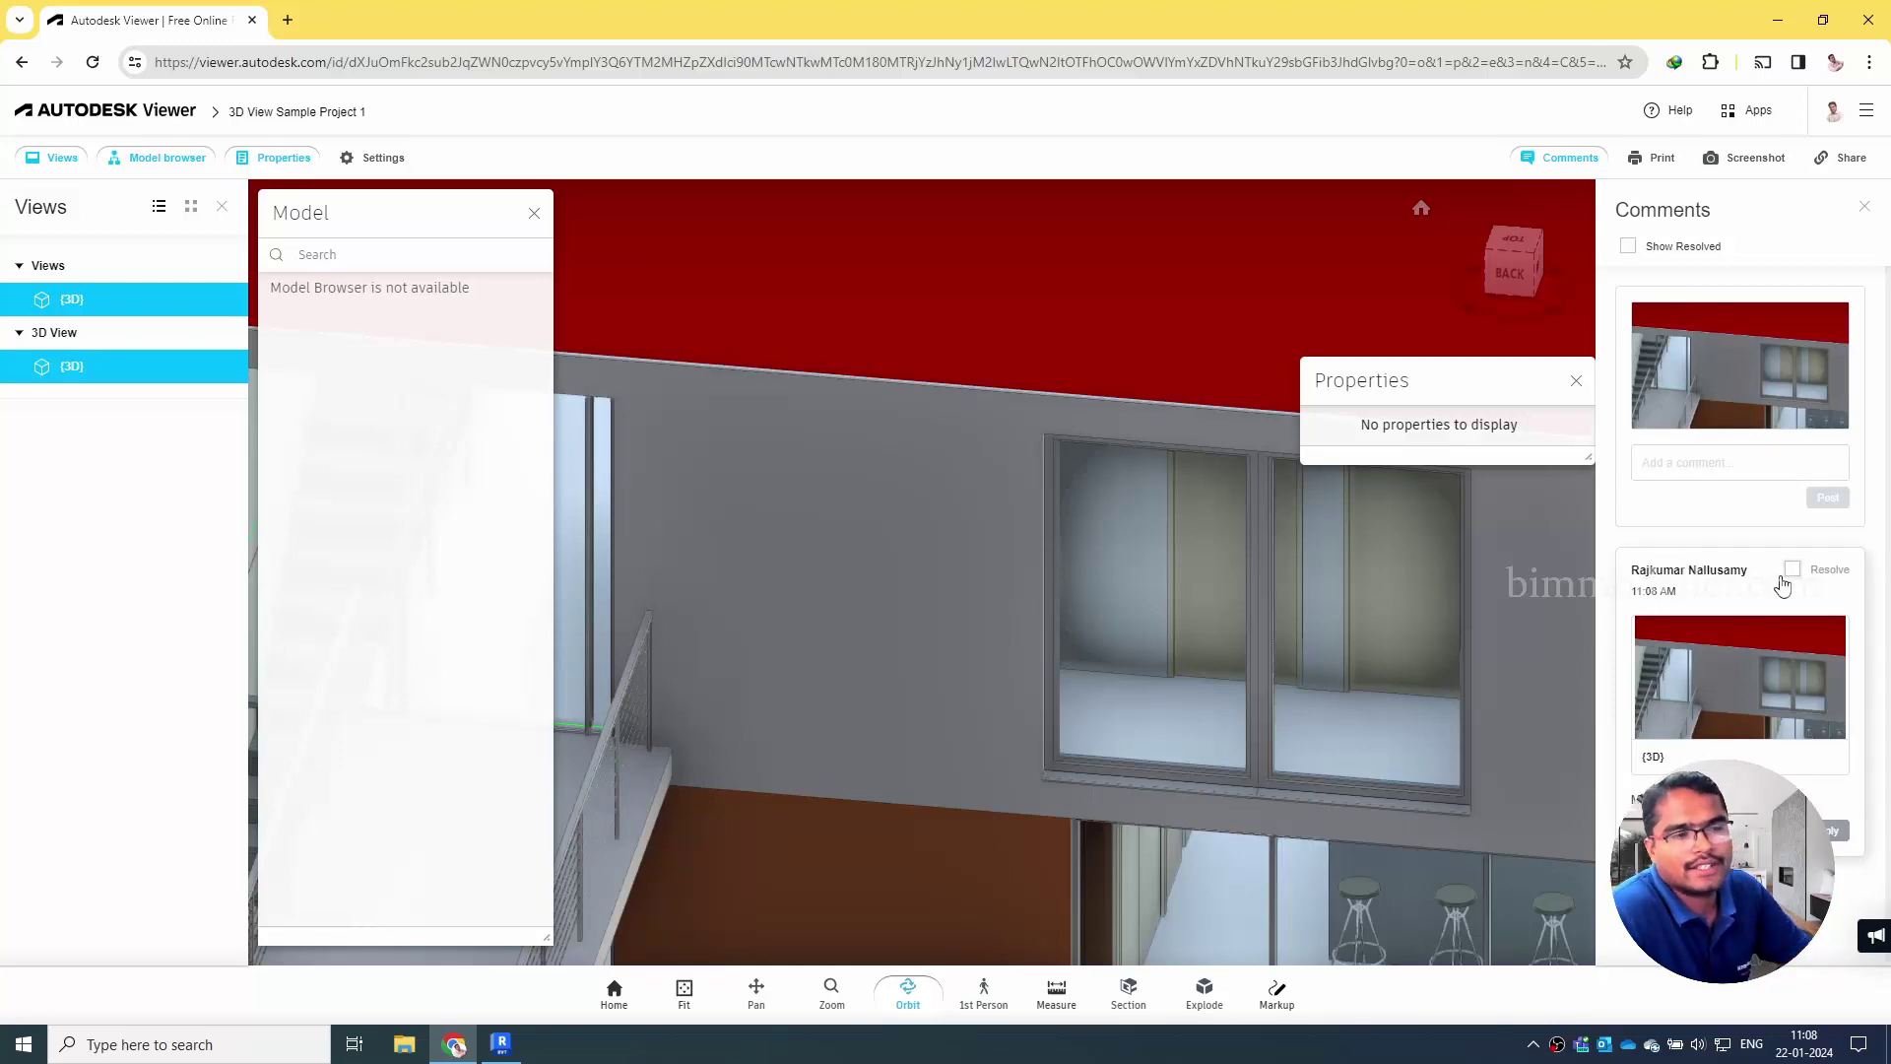
# - Close the model browser, orbit to a top-down site view, and post 'Comment 2'
pyautogui.scroll(-10, 1131, 598)
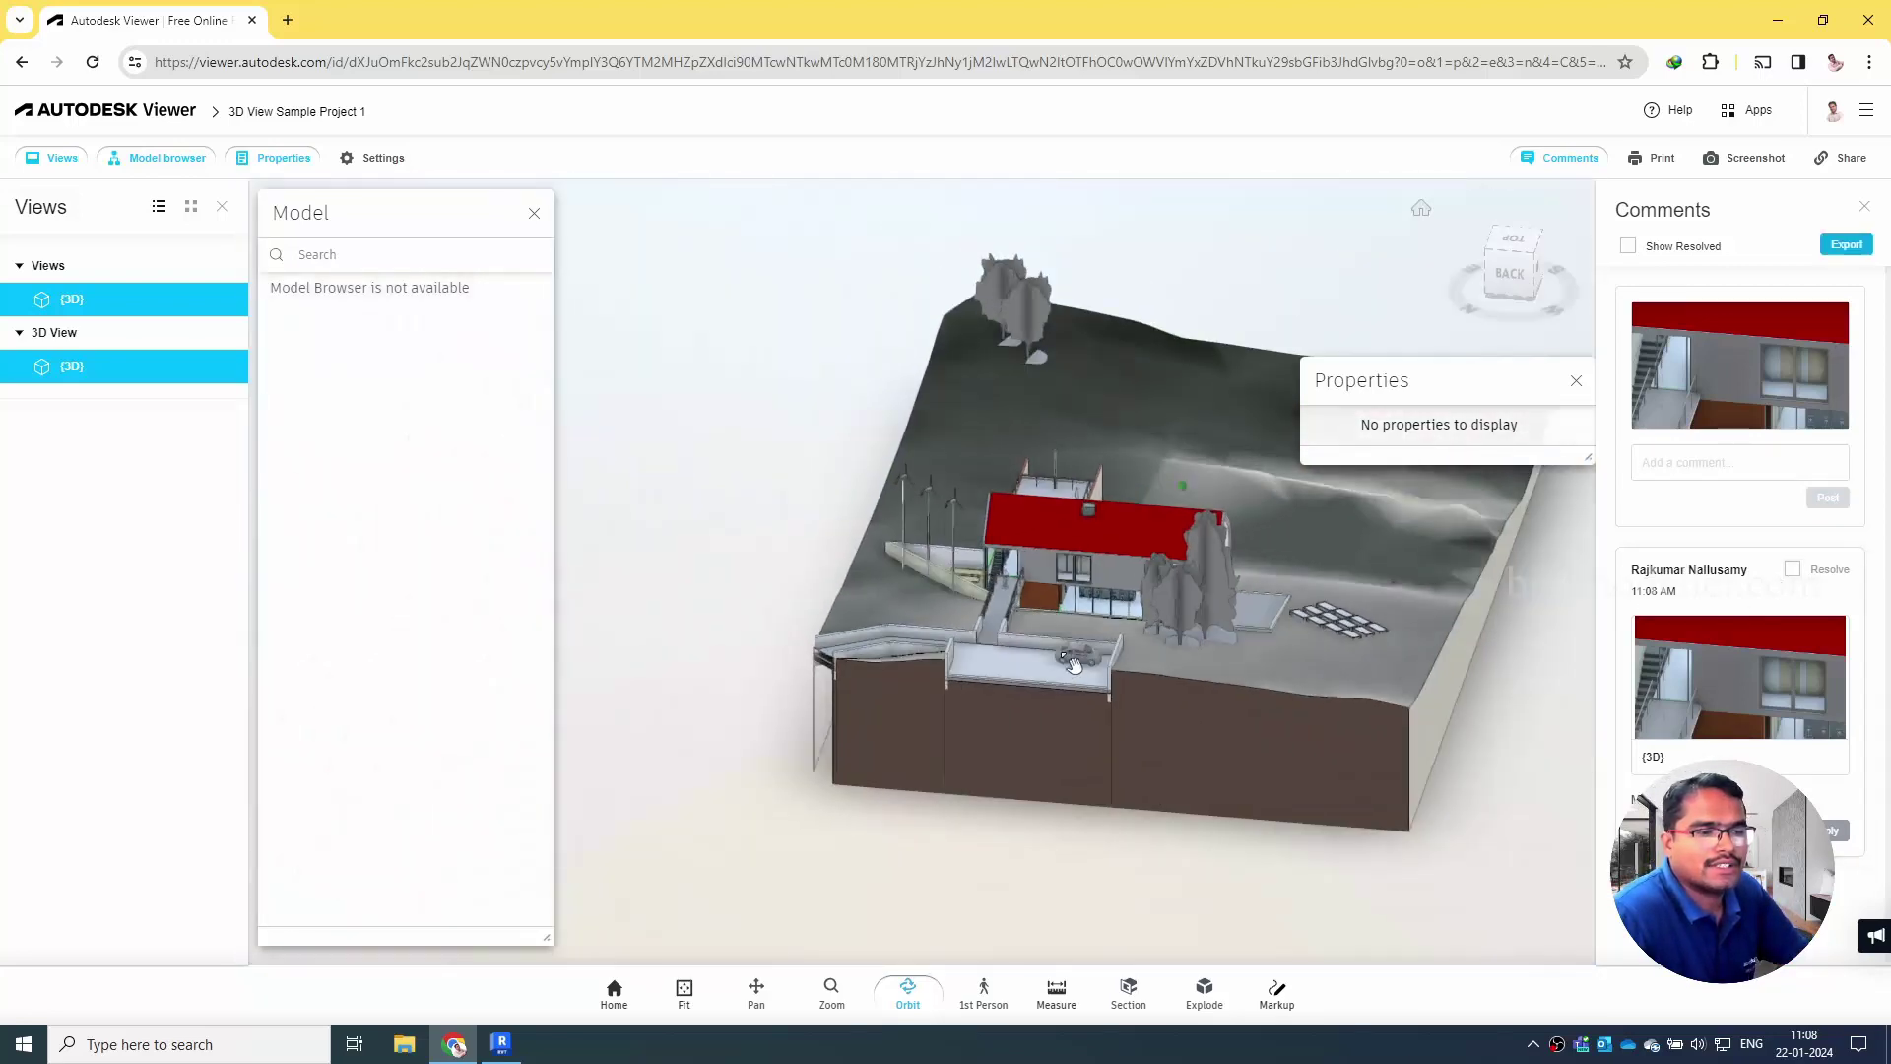
pyautogui.moveTo(1073, 666); pyautogui.dragTo(1438, 557)
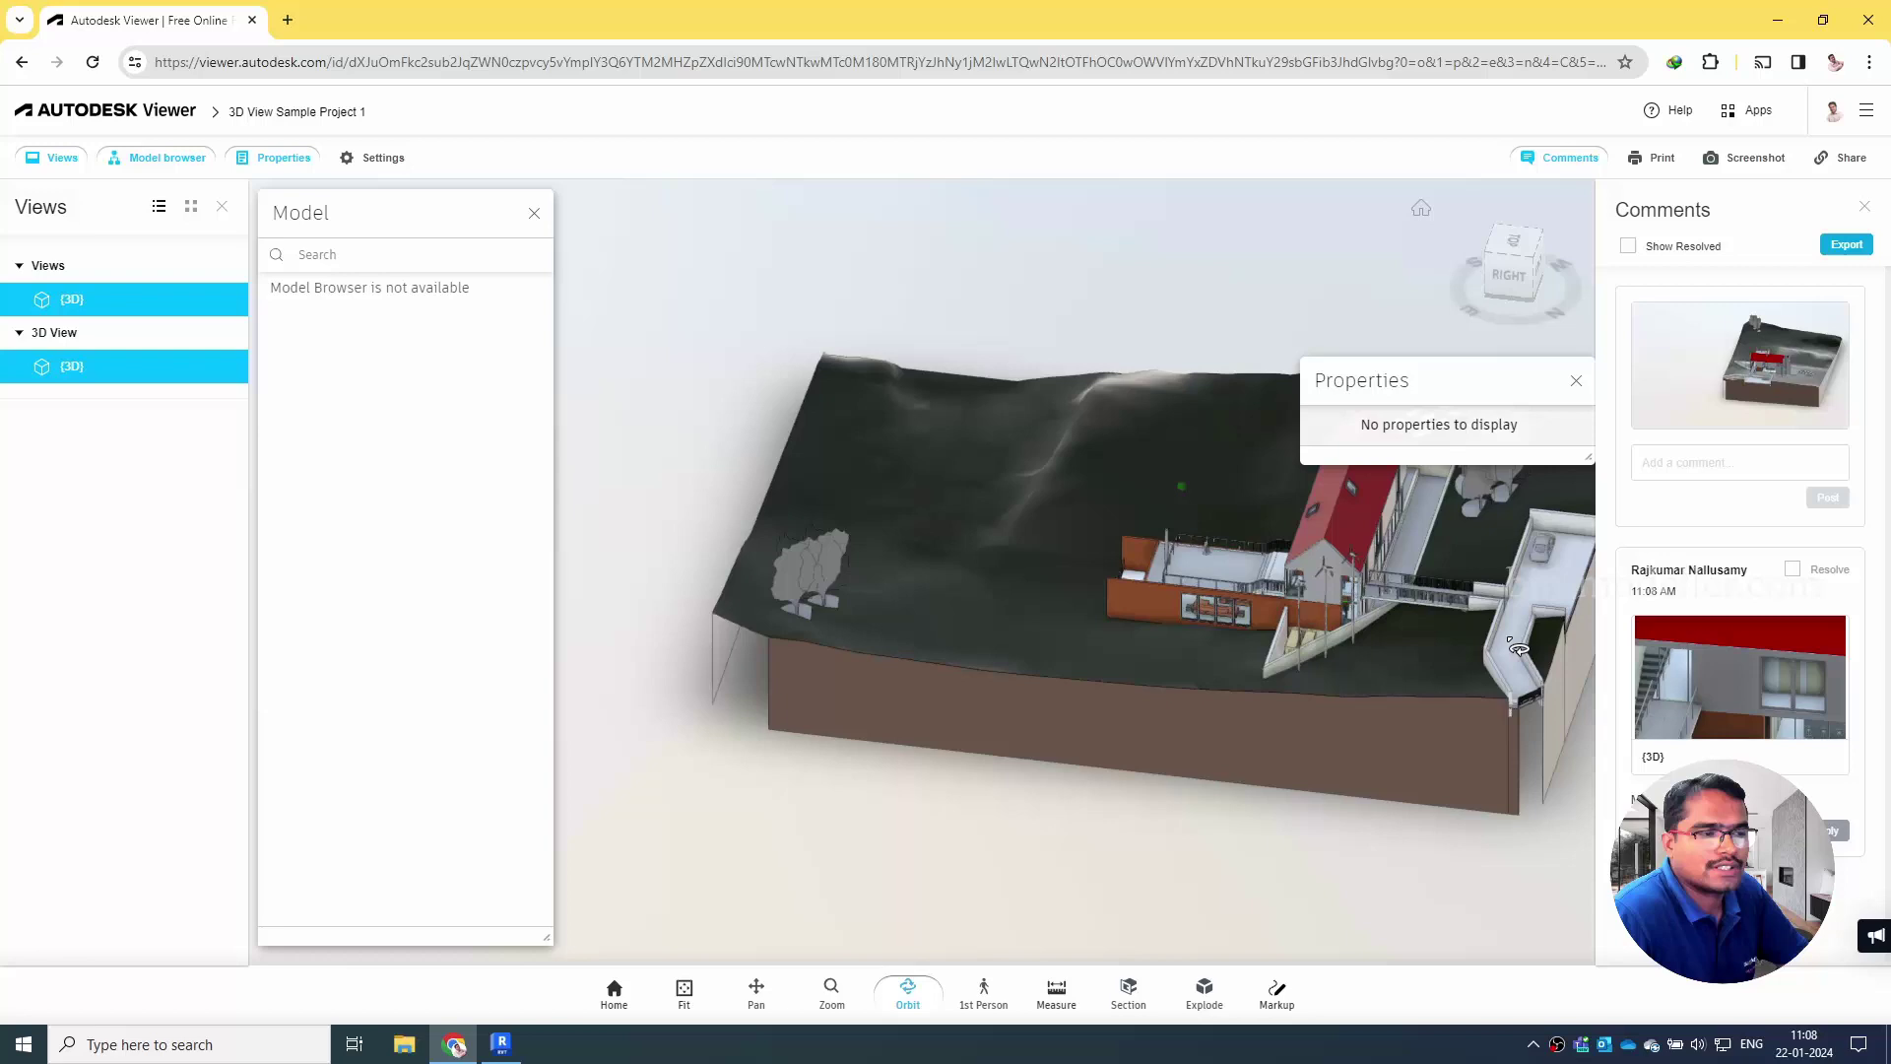
pyautogui.click(533, 216)
pyautogui.moveTo(1447, 705); pyautogui.dragTo(1068, 727, button='middle')
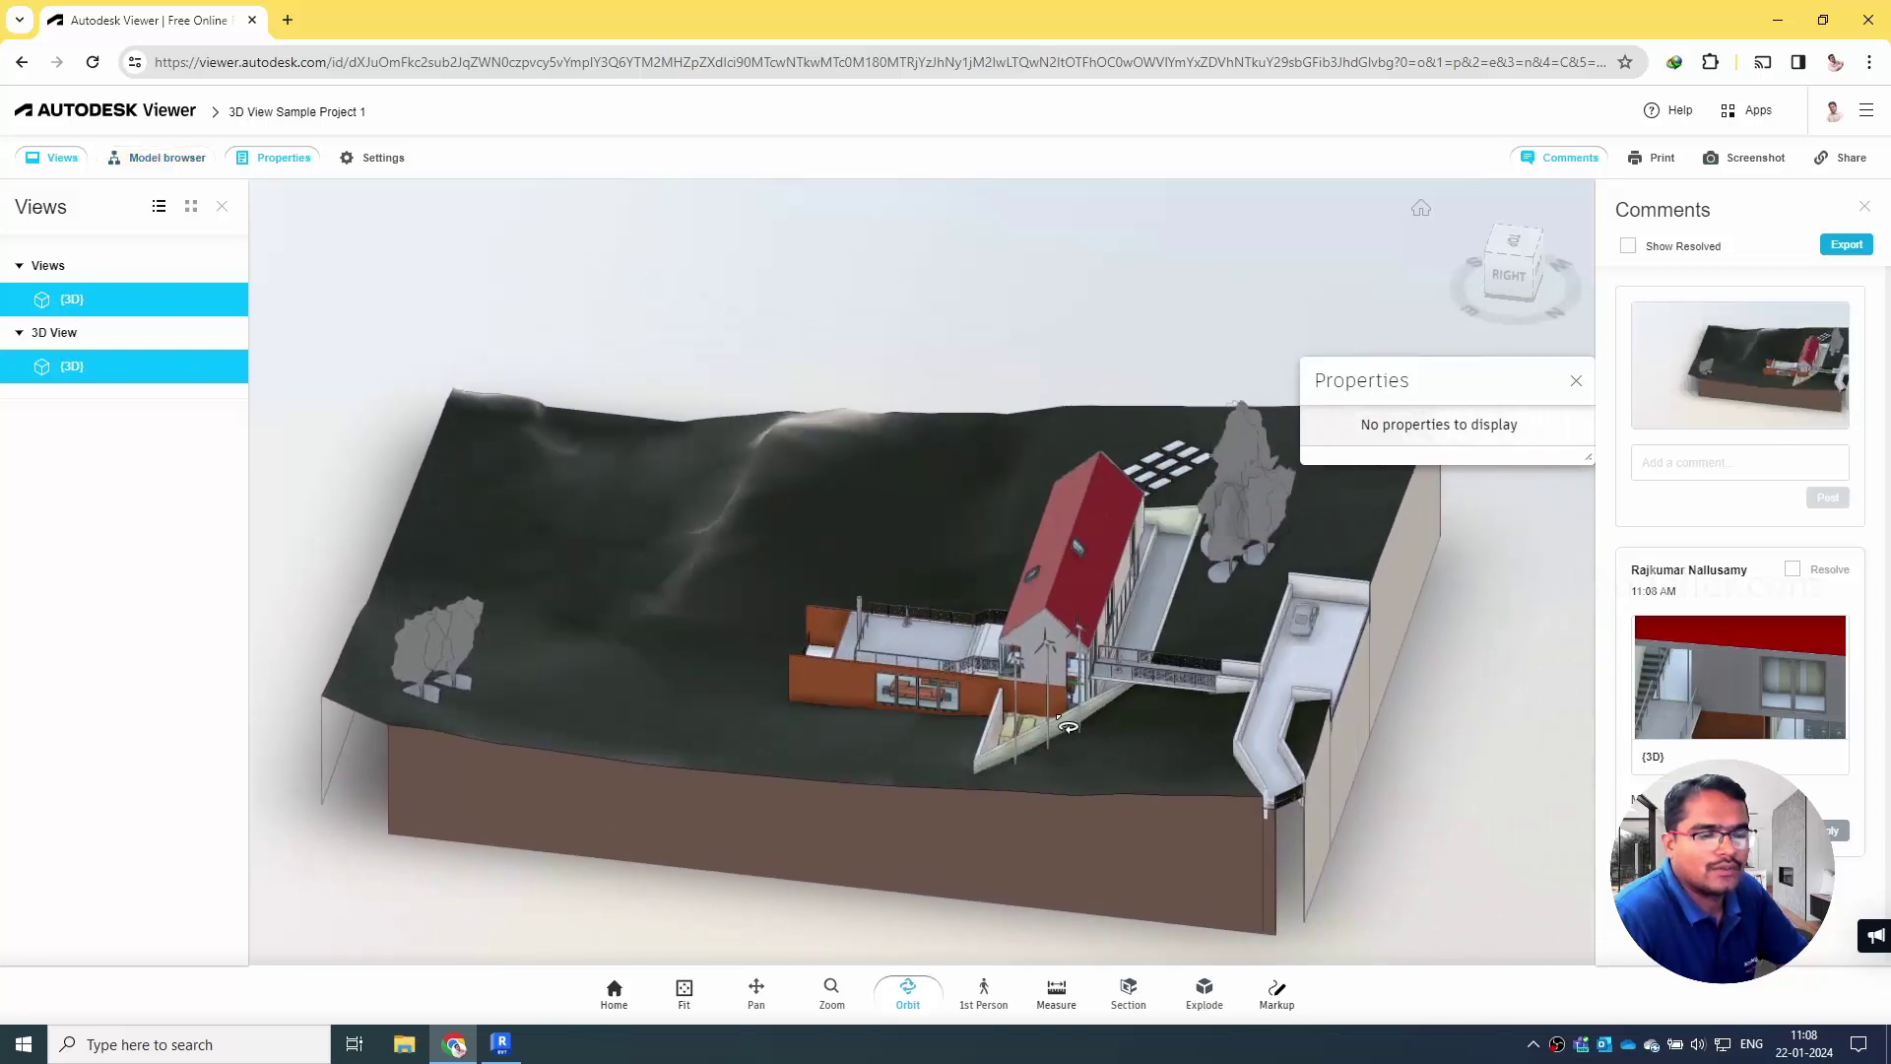
pyautogui.moveTo(1069, 726); pyautogui.dragTo(1267, 675)
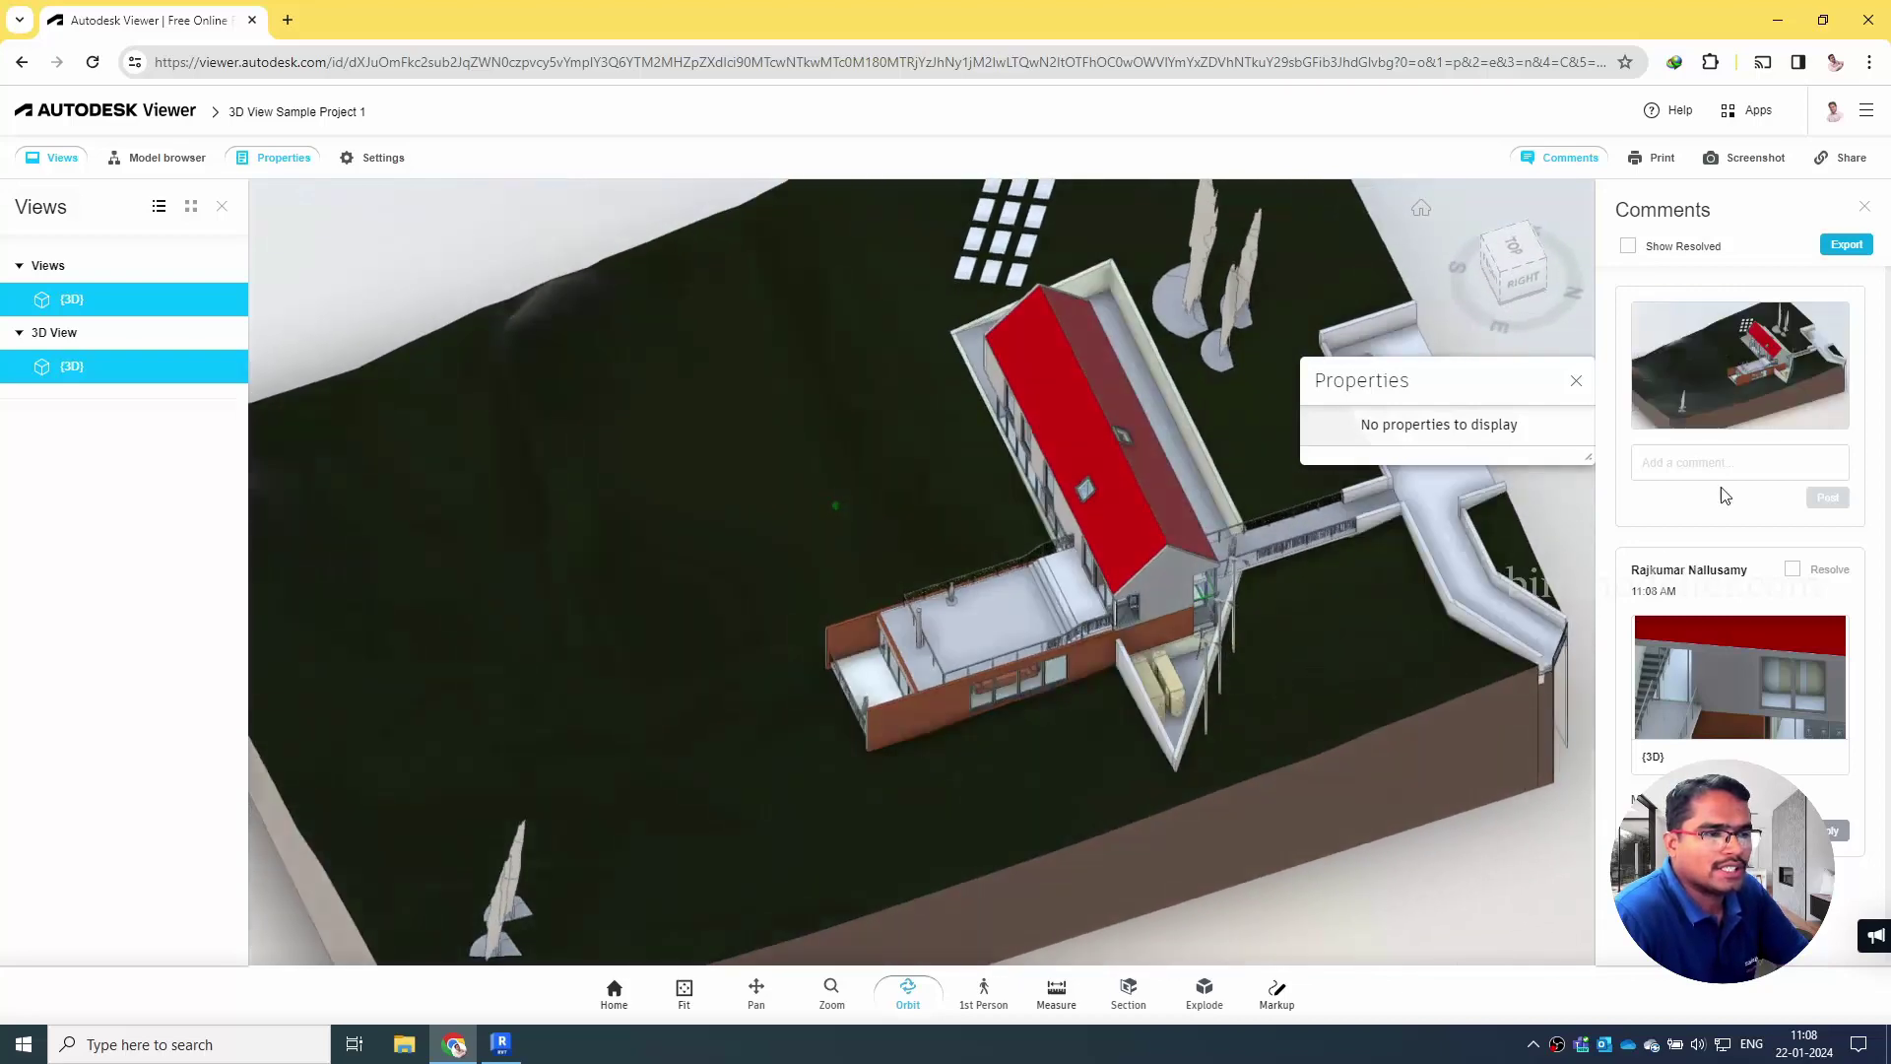
pyautogui.click(1739, 459)
pyautogui.write('Commnet ')
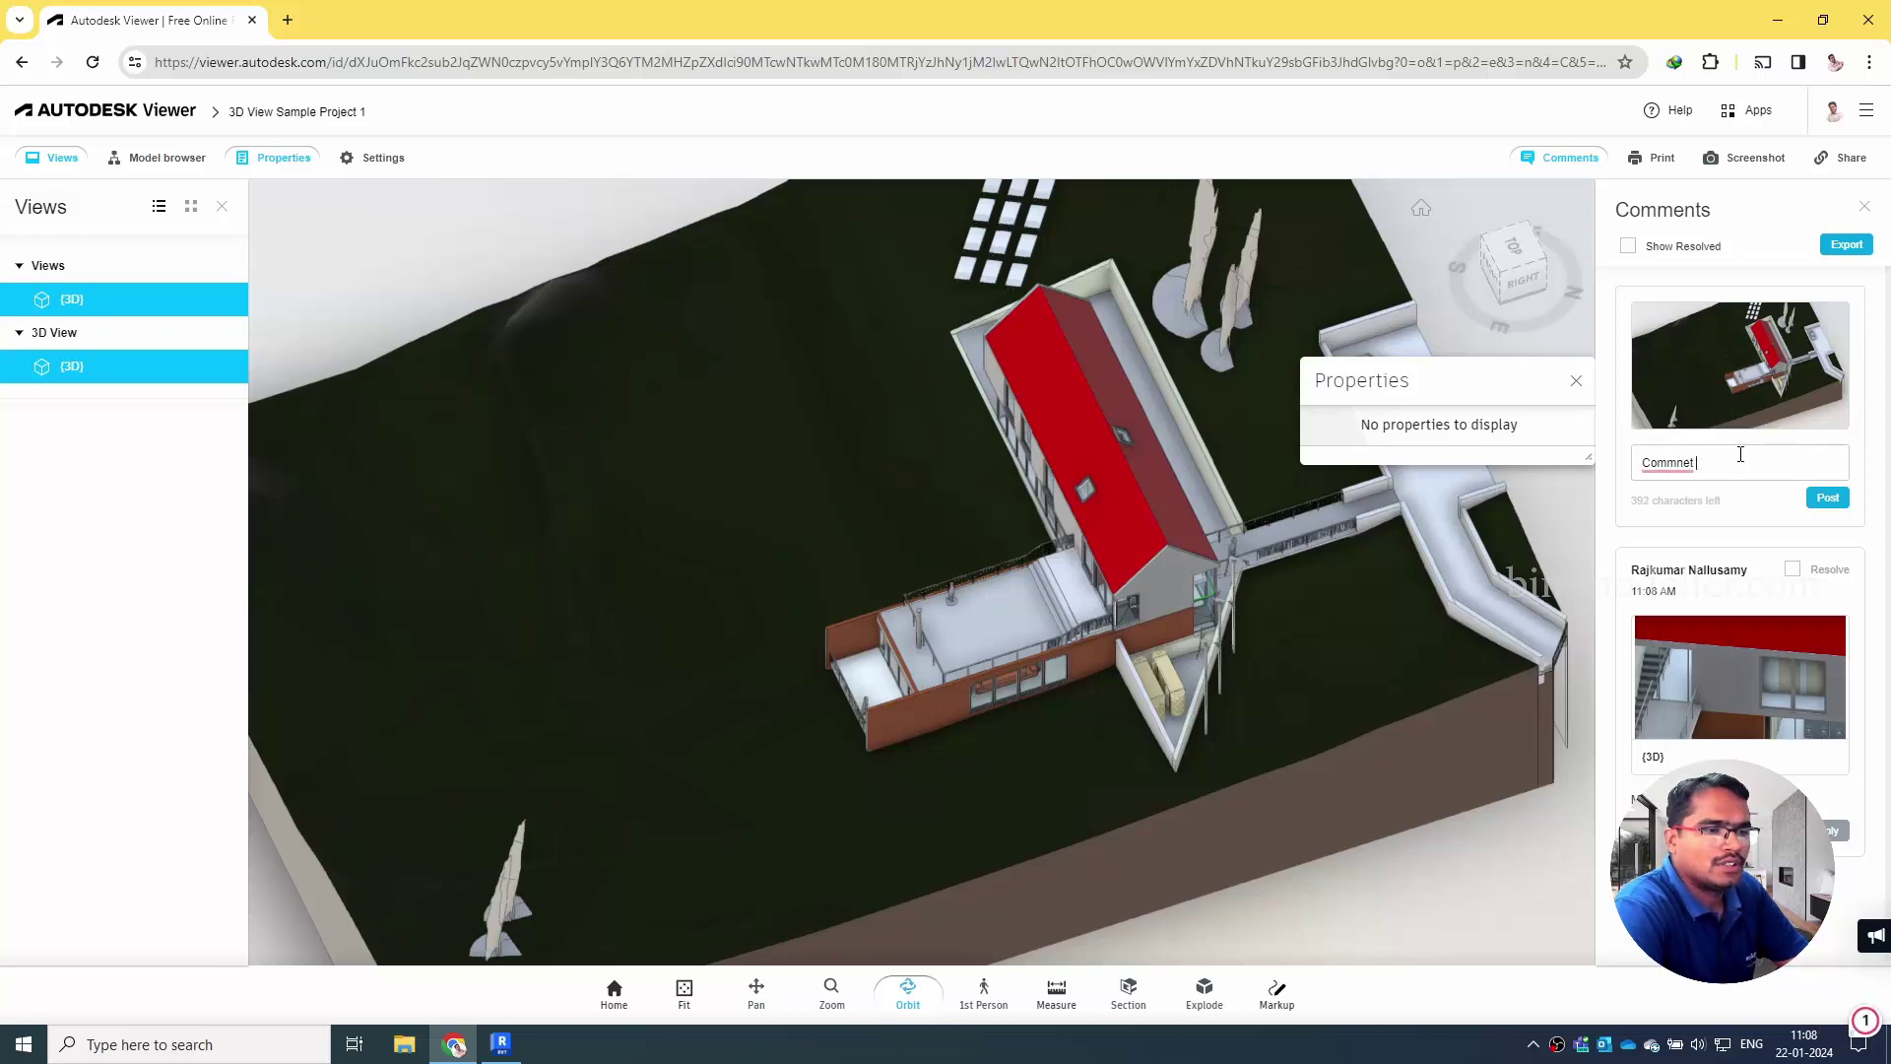
pyautogui.write('2t 2')
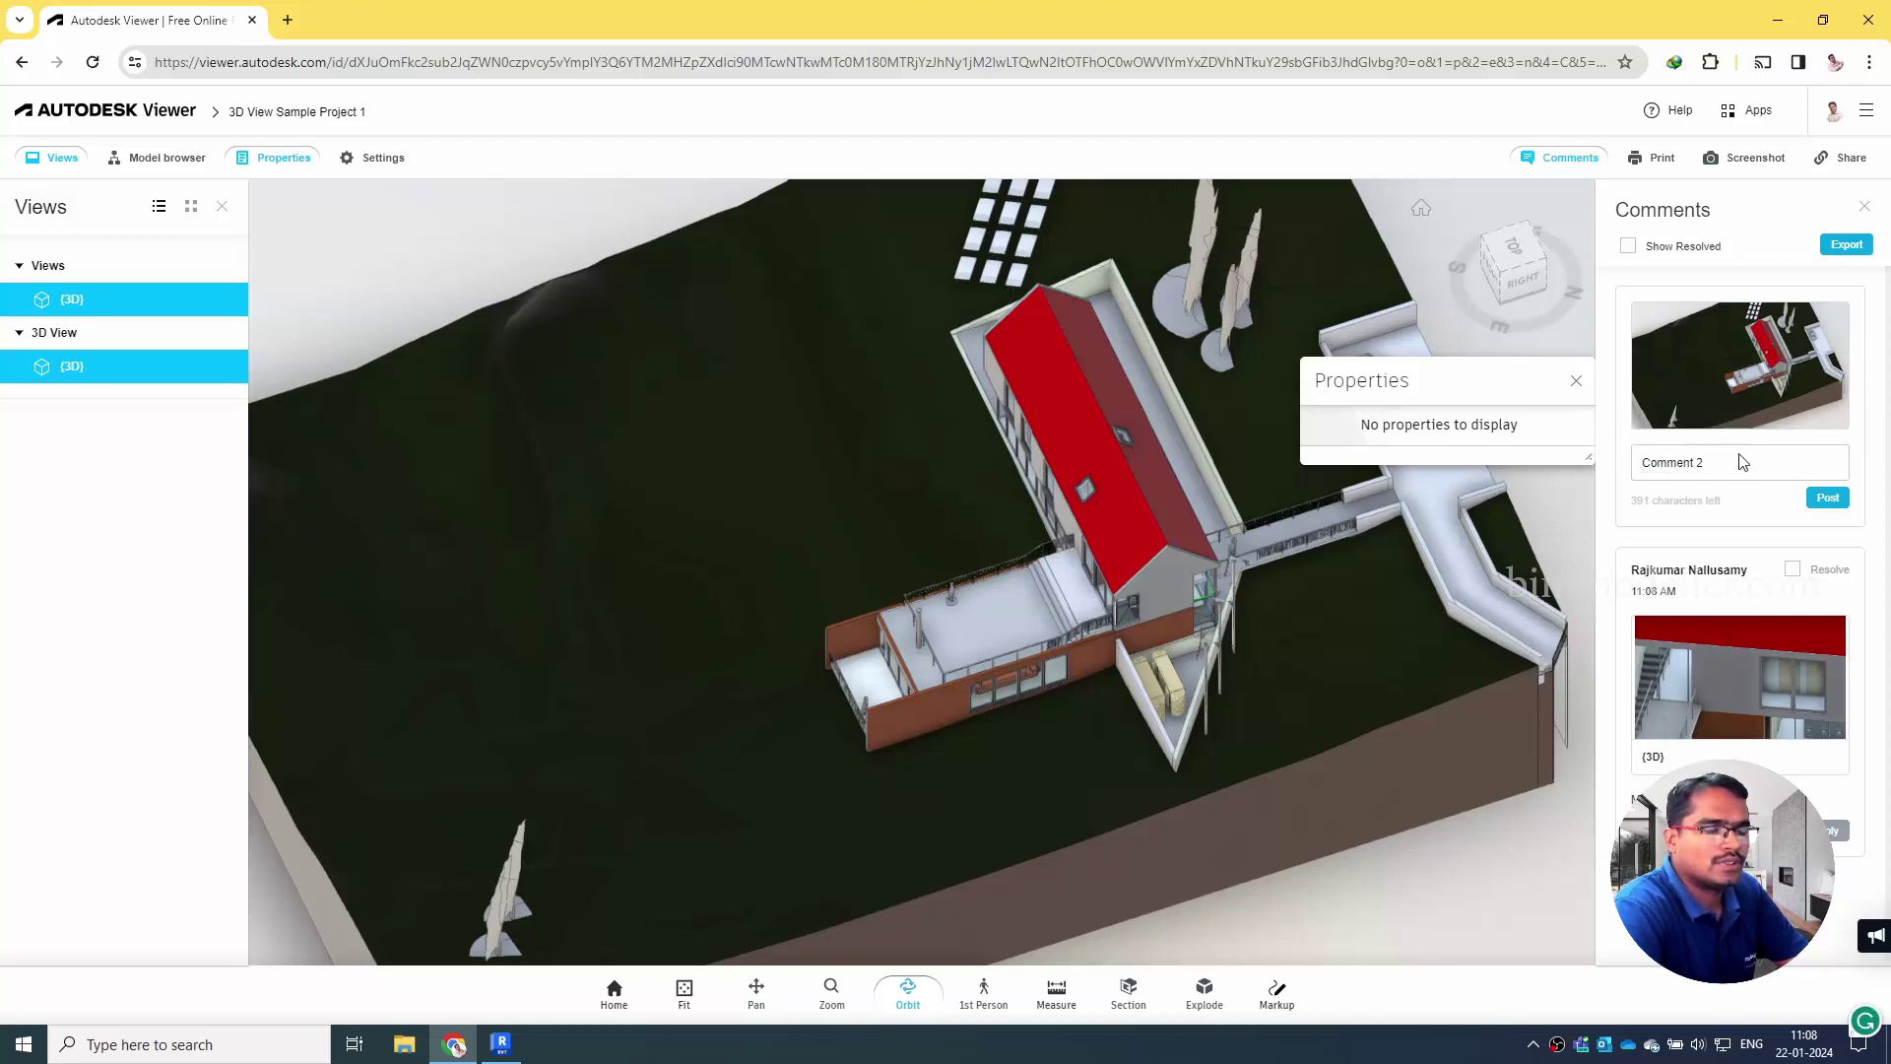
pyautogui.press('Return')
pyautogui.click(1827, 514)
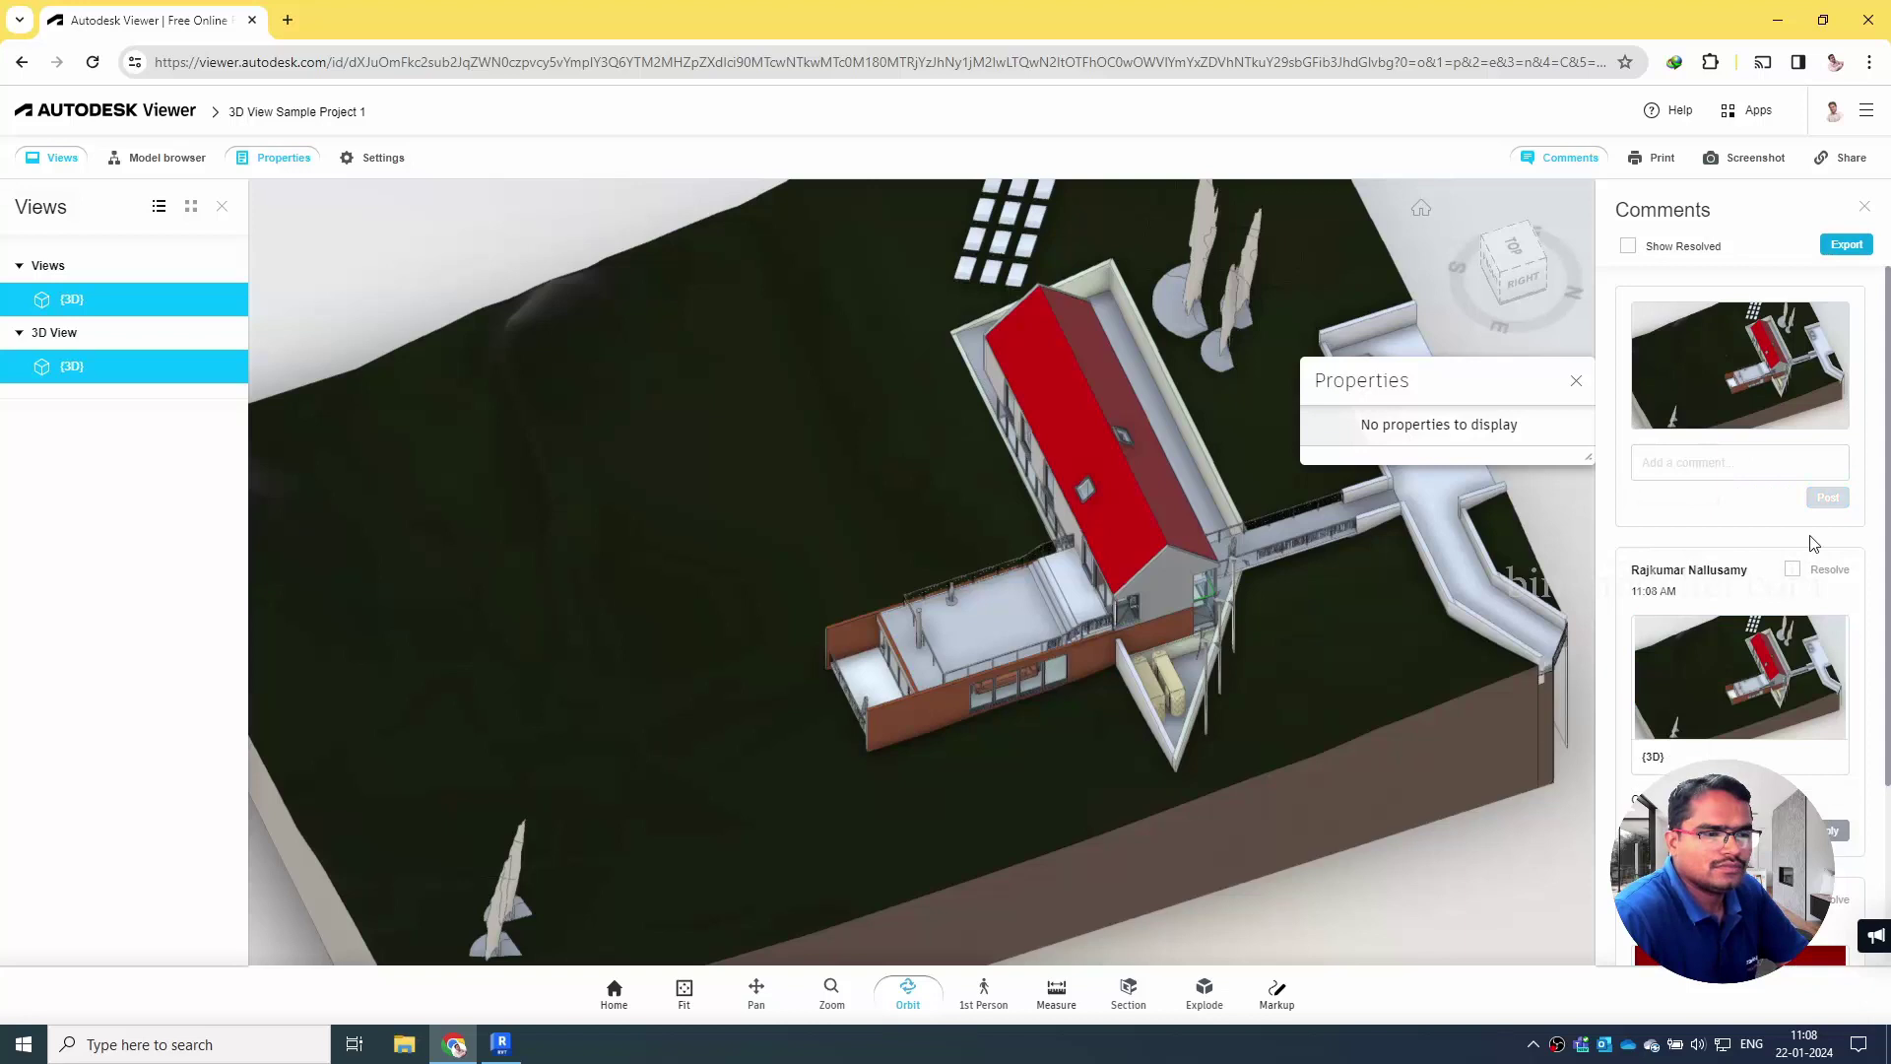
pyautogui.scroll(-2, 1745, 605)
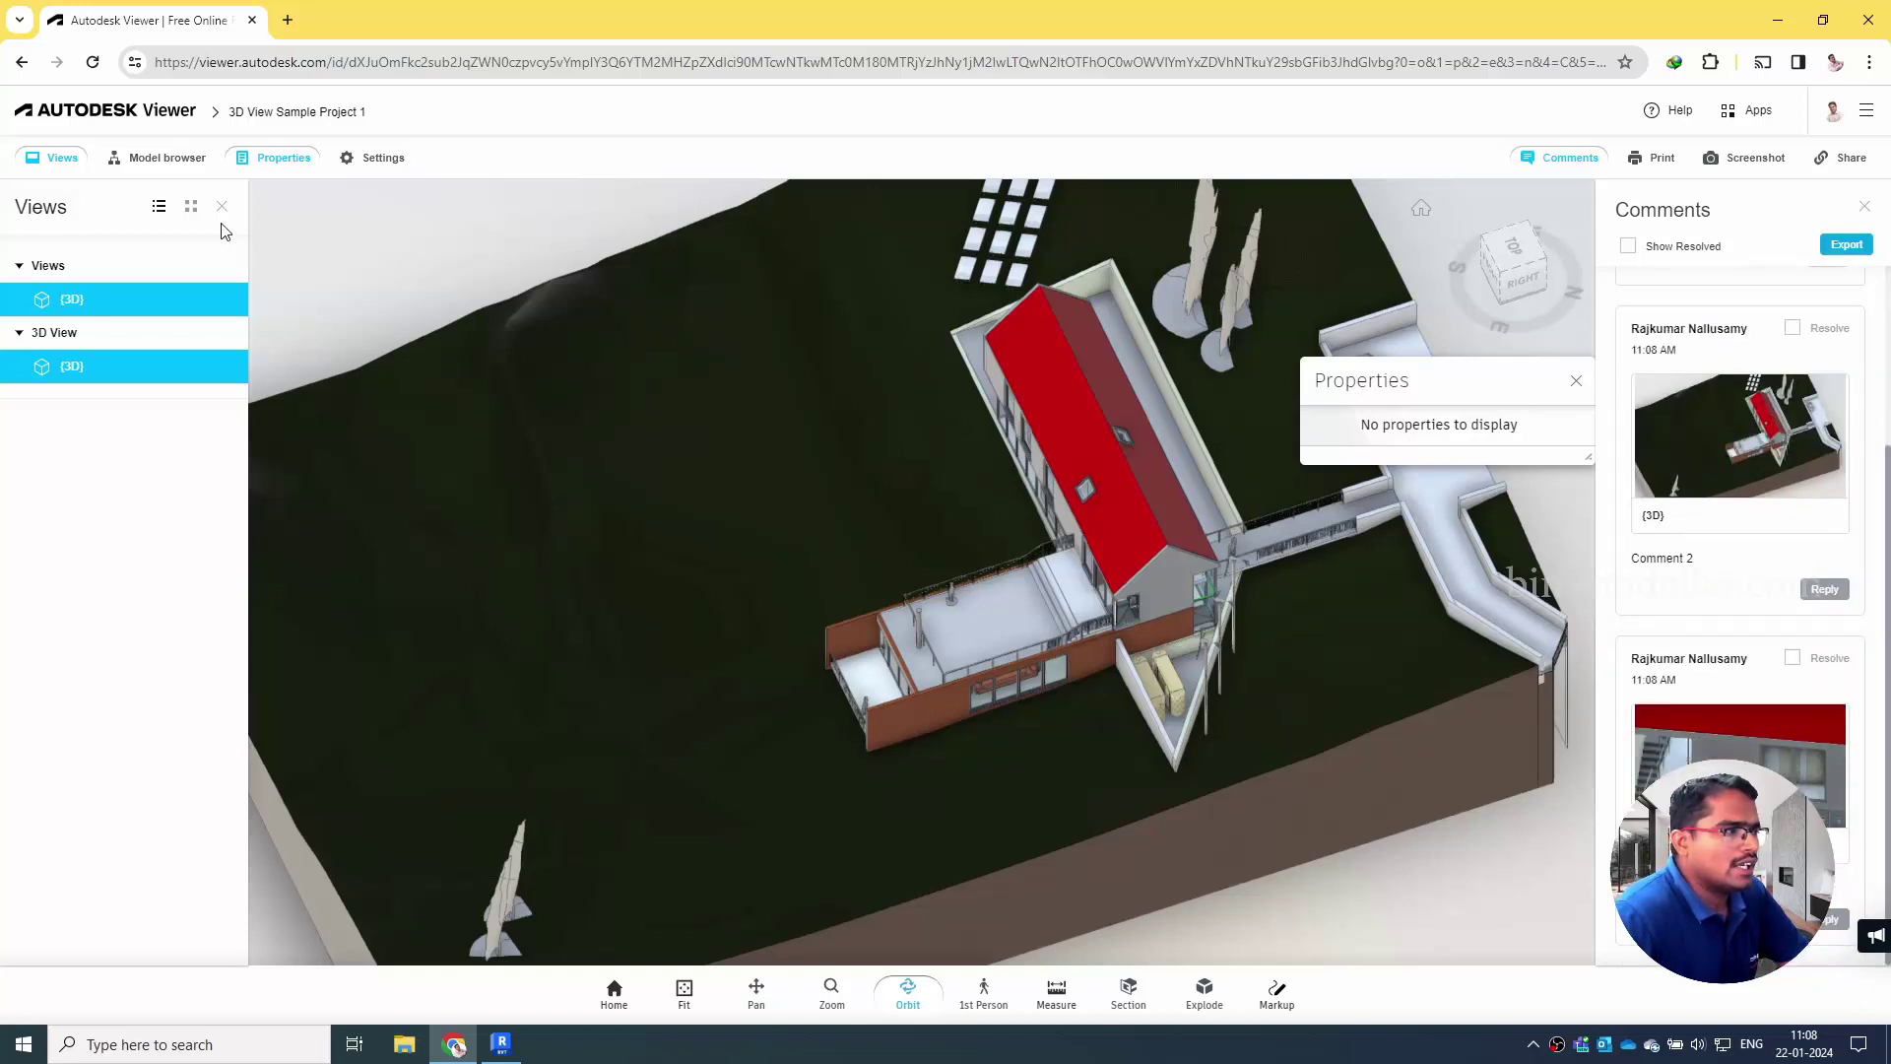
# - Close the properties panel and reframe the site with fit, pan, zoom and a top-down orbit
pyautogui.press('Escape')
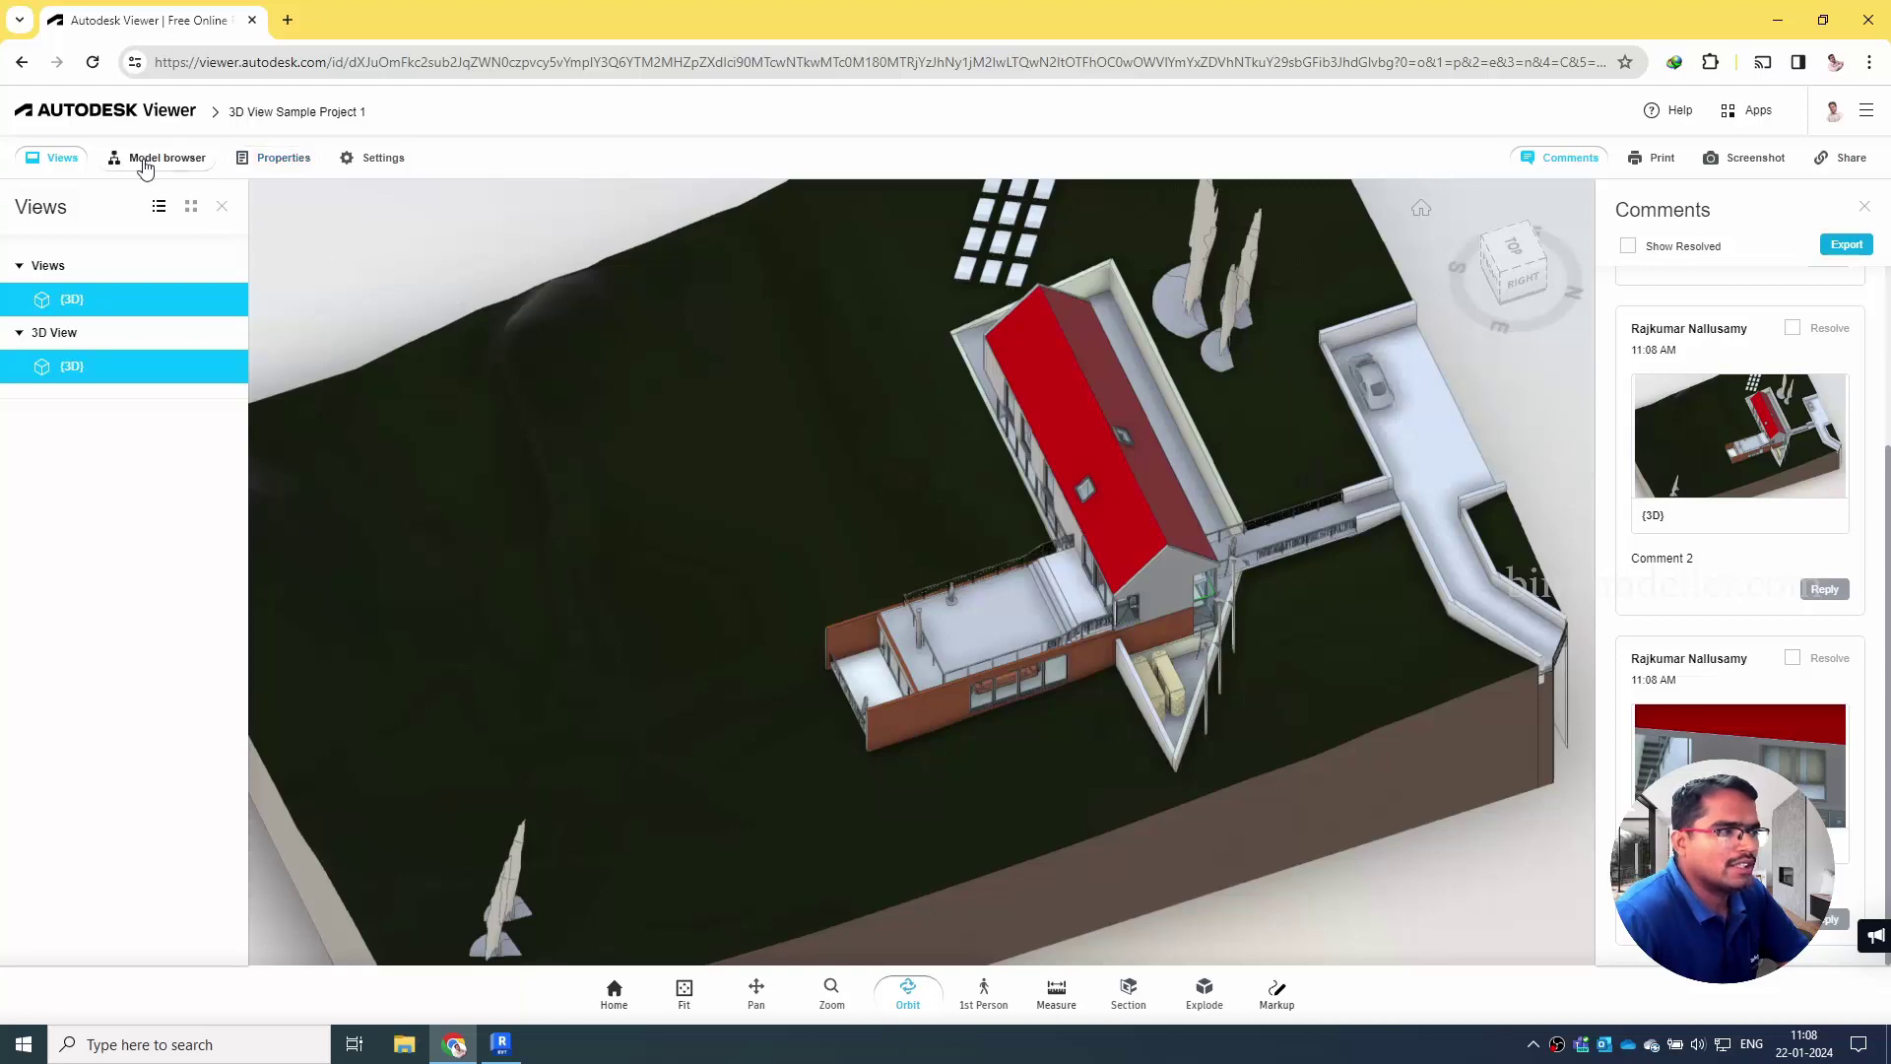
pyautogui.moveTo(926, 605); pyautogui.dragTo(1021, 519)
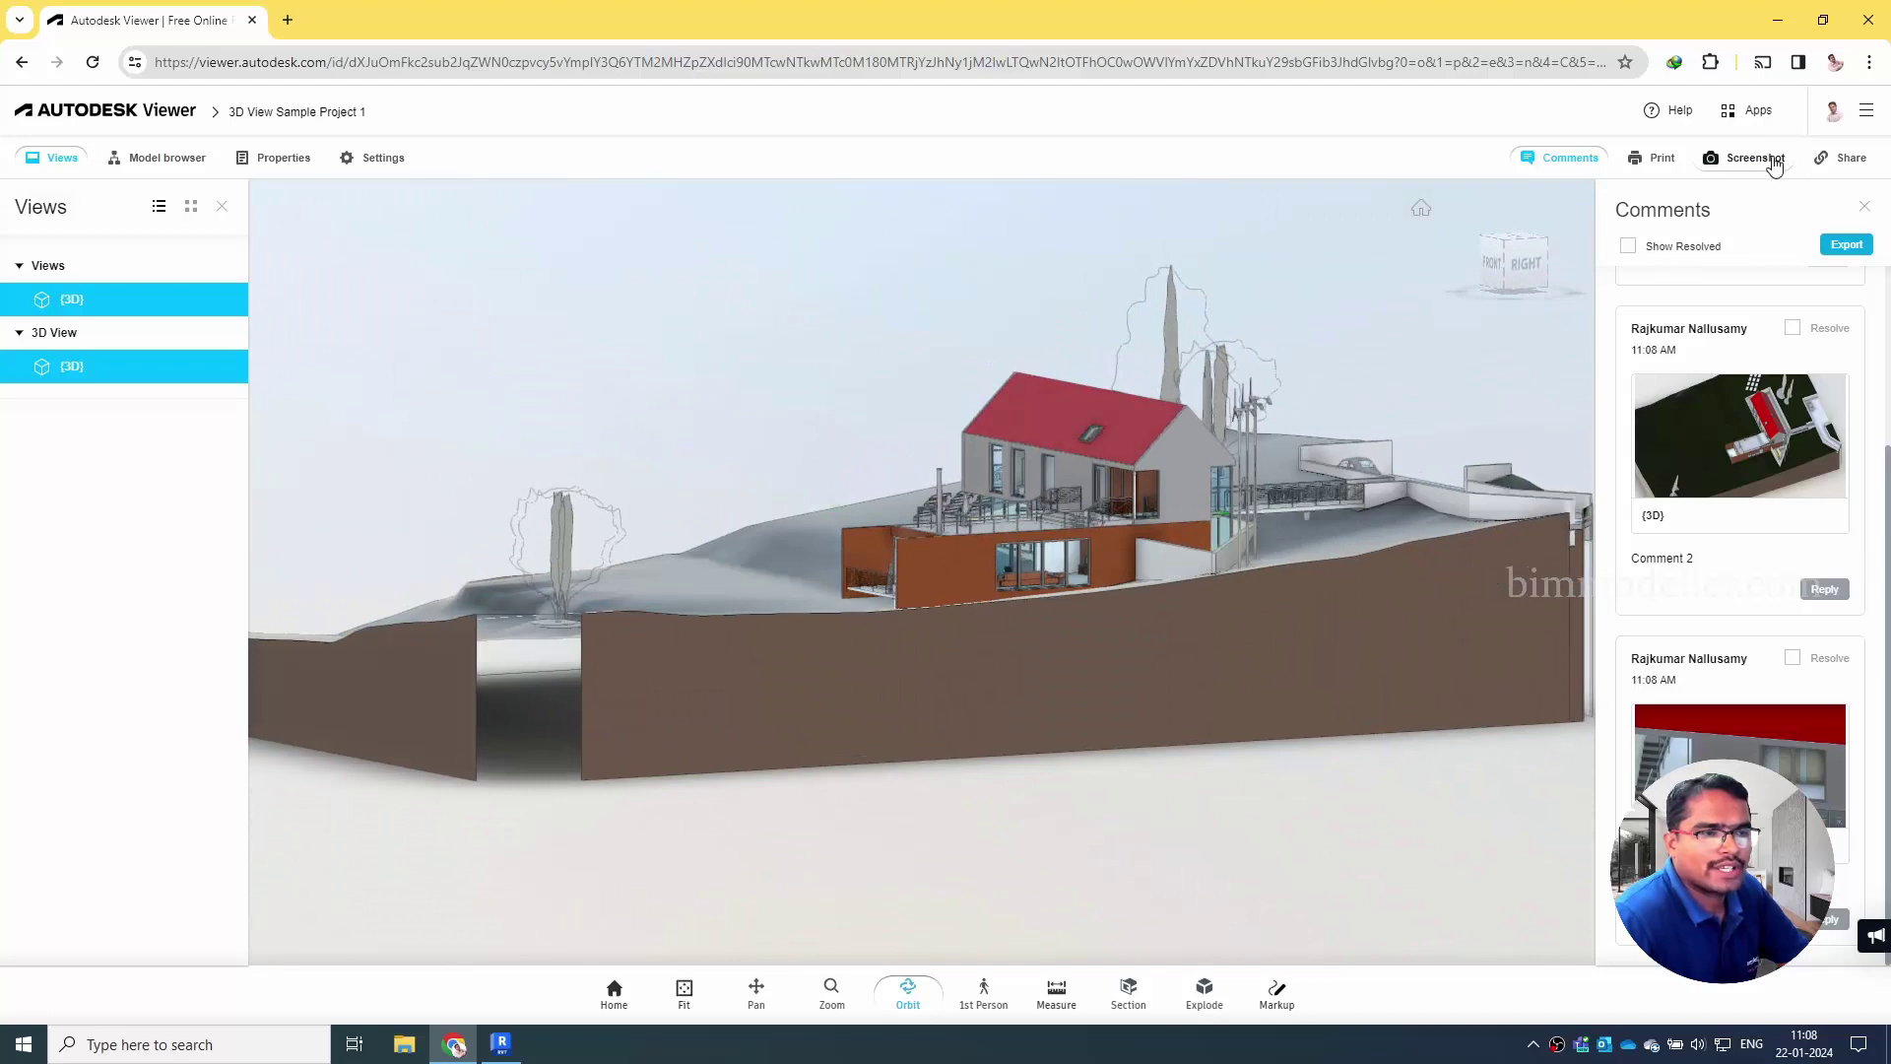
pyautogui.moveTo(1253, 499); pyautogui.dragTo(1357, 515)
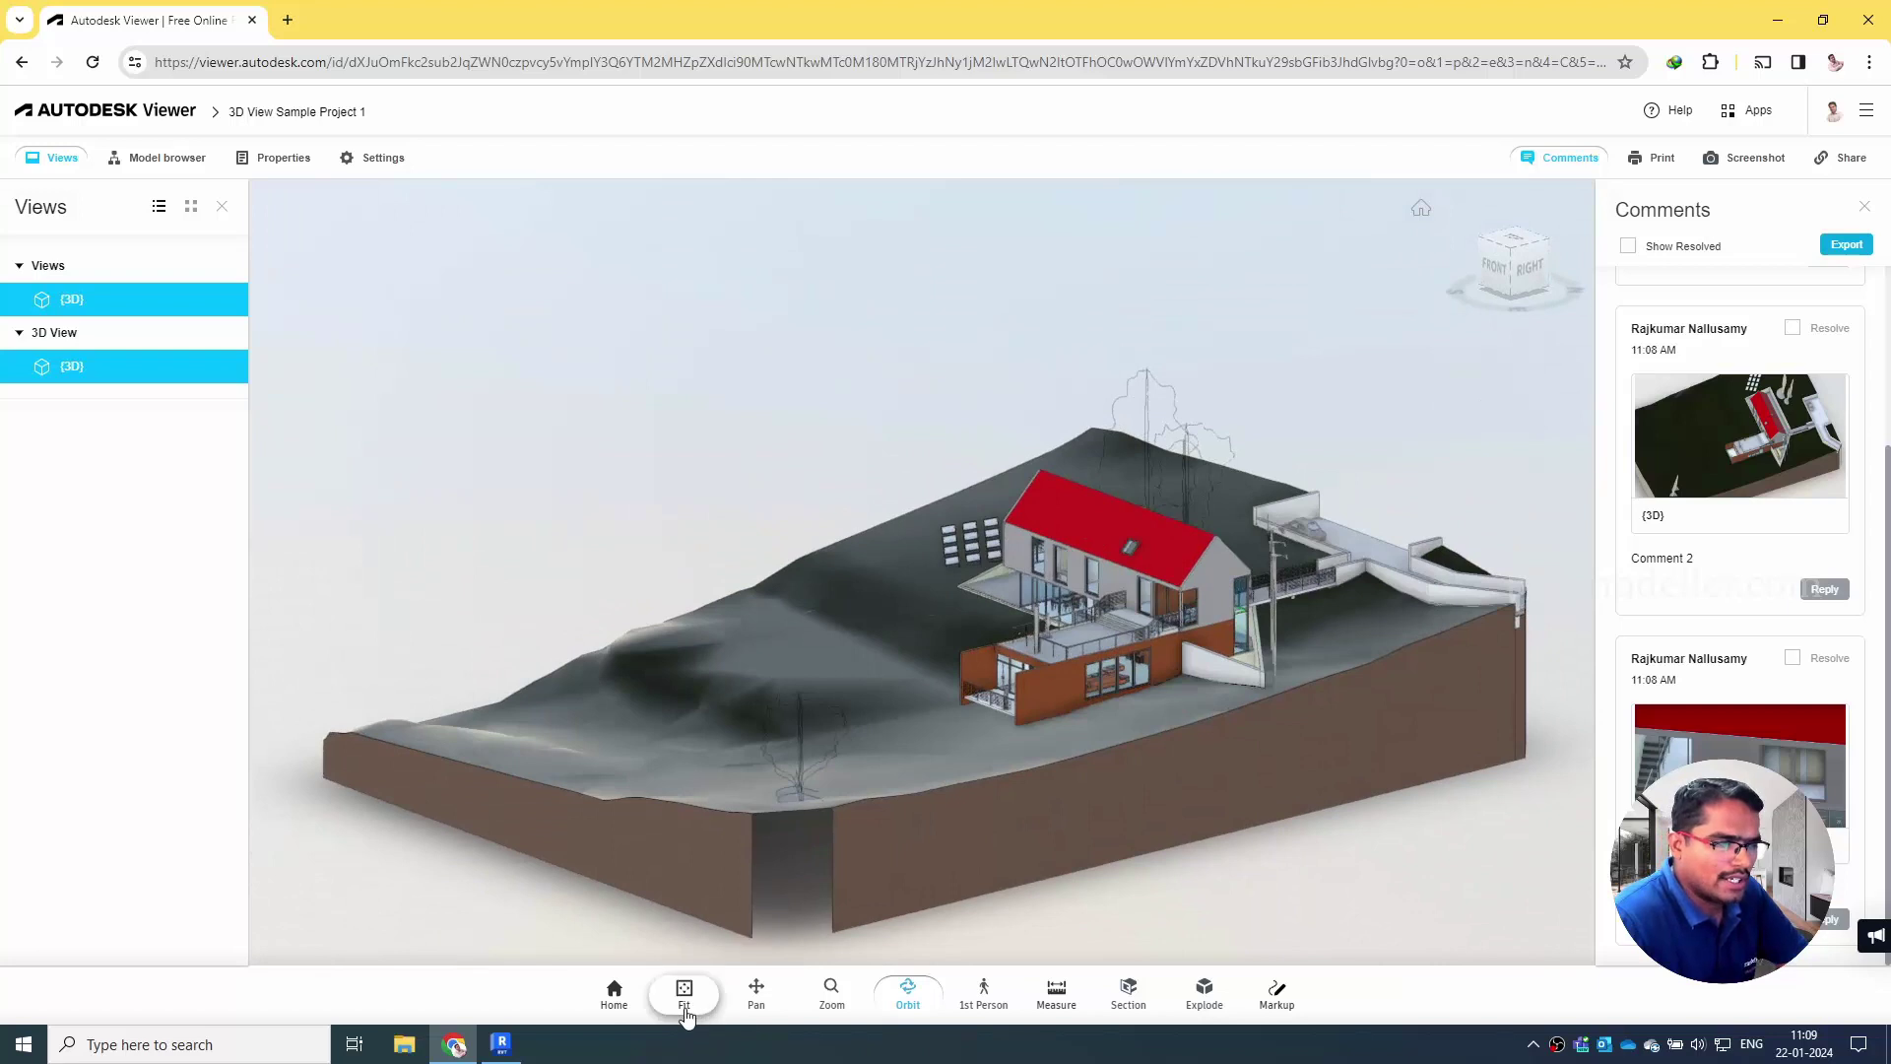
pyautogui.click(685, 995)
pyautogui.moveTo(987, 855); pyautogui.dragTo(1049, 788)
pyautogui.click(831, 990)
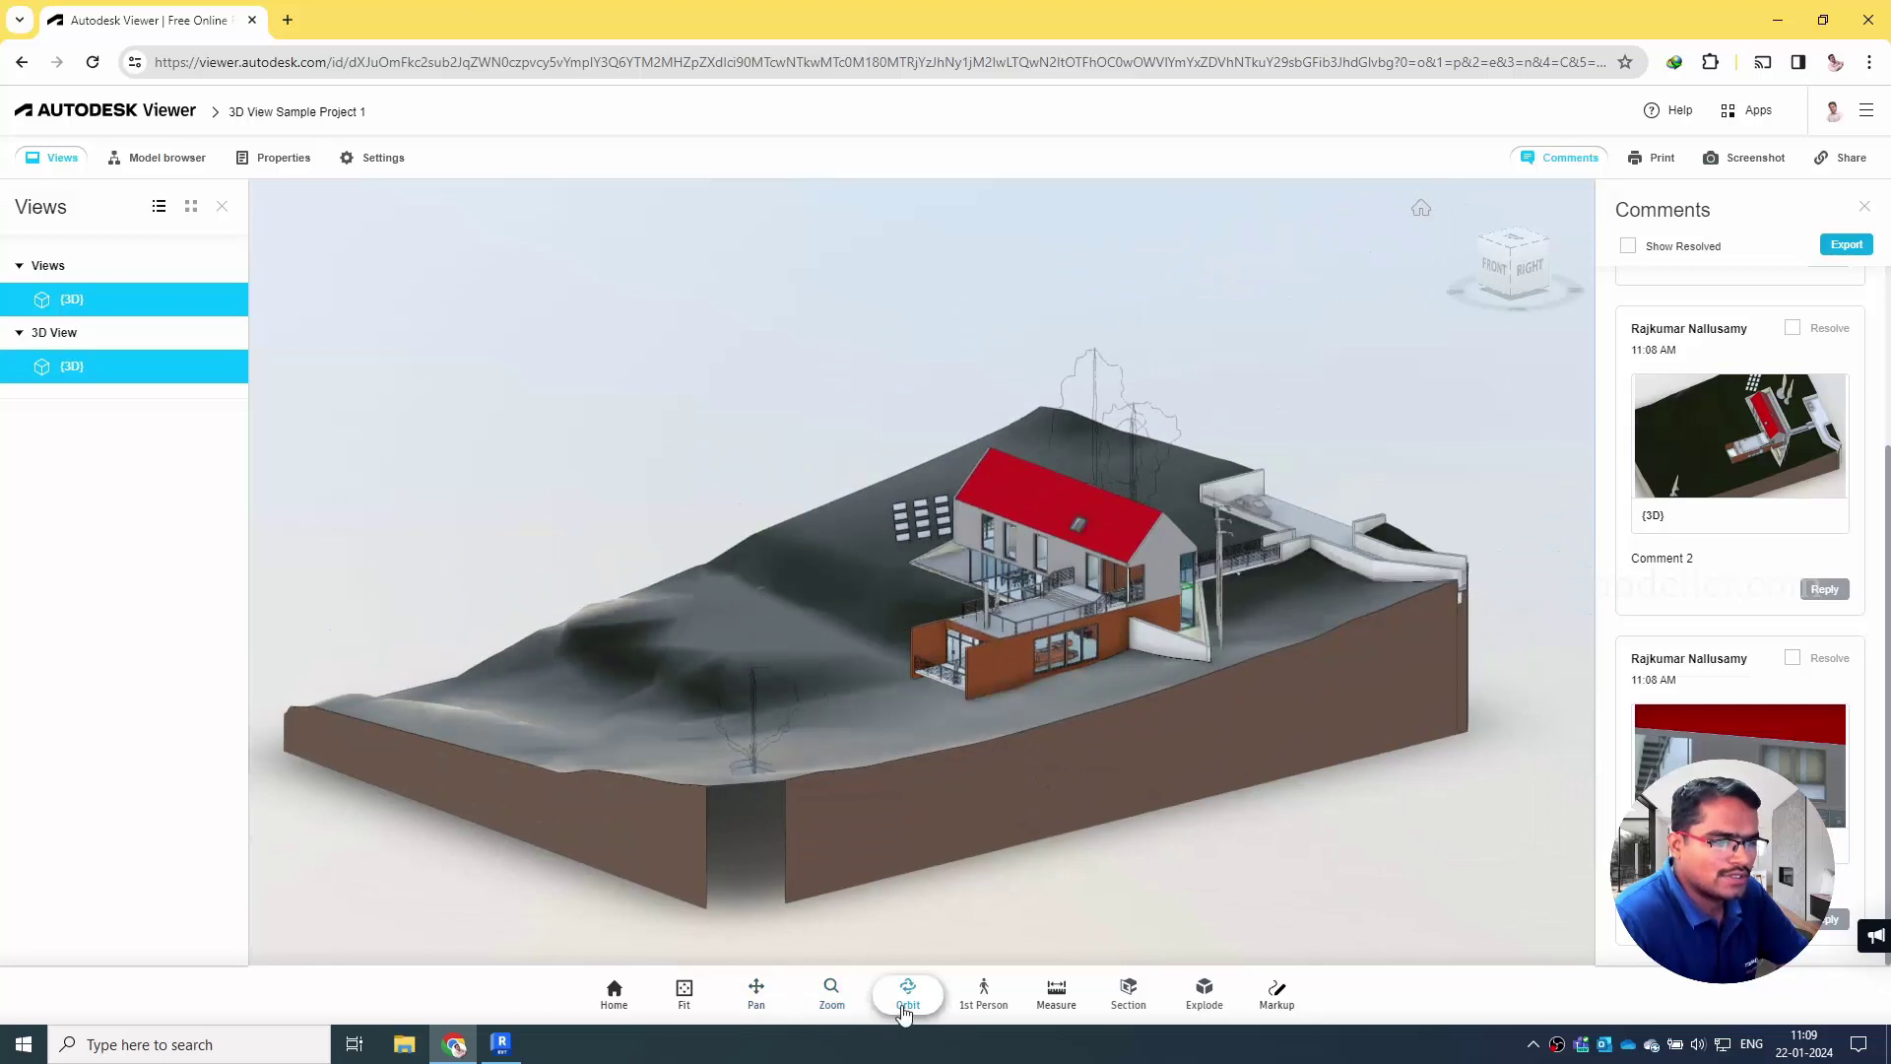
pyautogui.click(904, 994)
pyautogui.moveTo(1020, 706); pyautogui.dragTo(1055, 952)
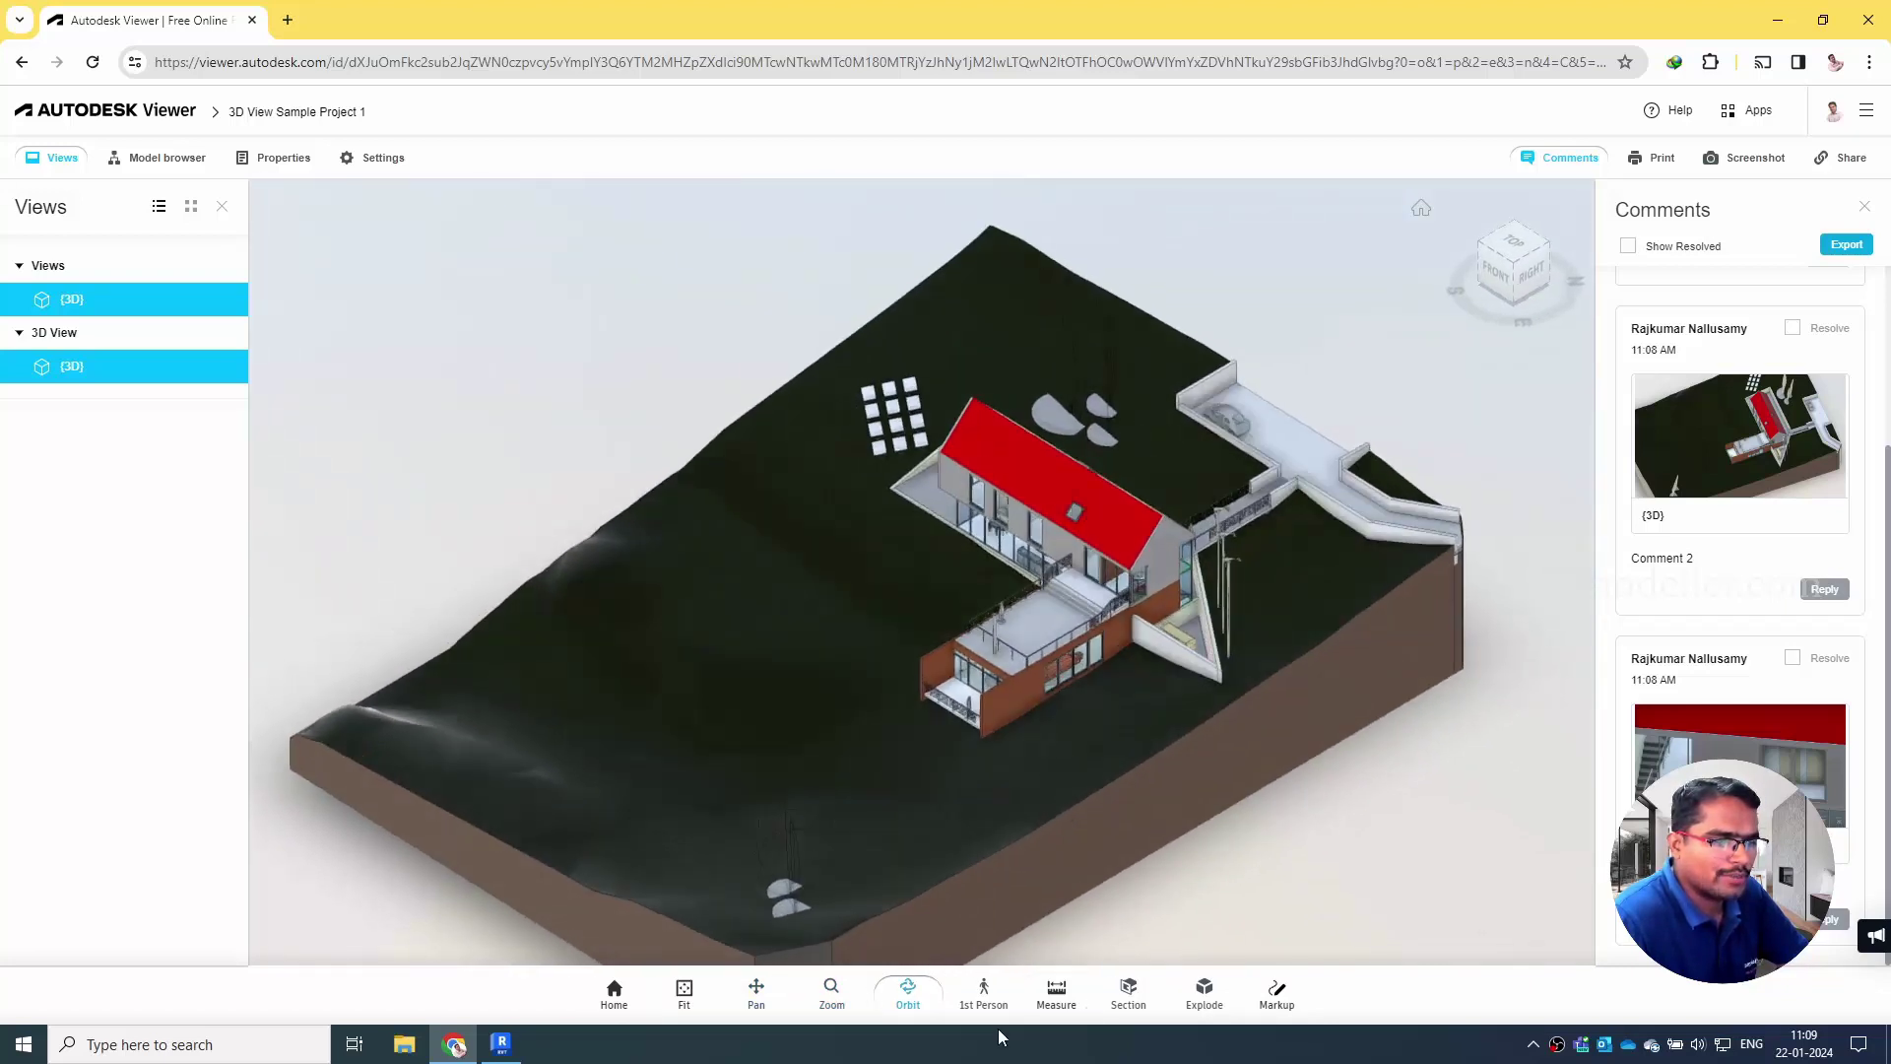
# - Look around the house in first-person mode, then return to orbit navigation
pyautogui.click(984, 992)
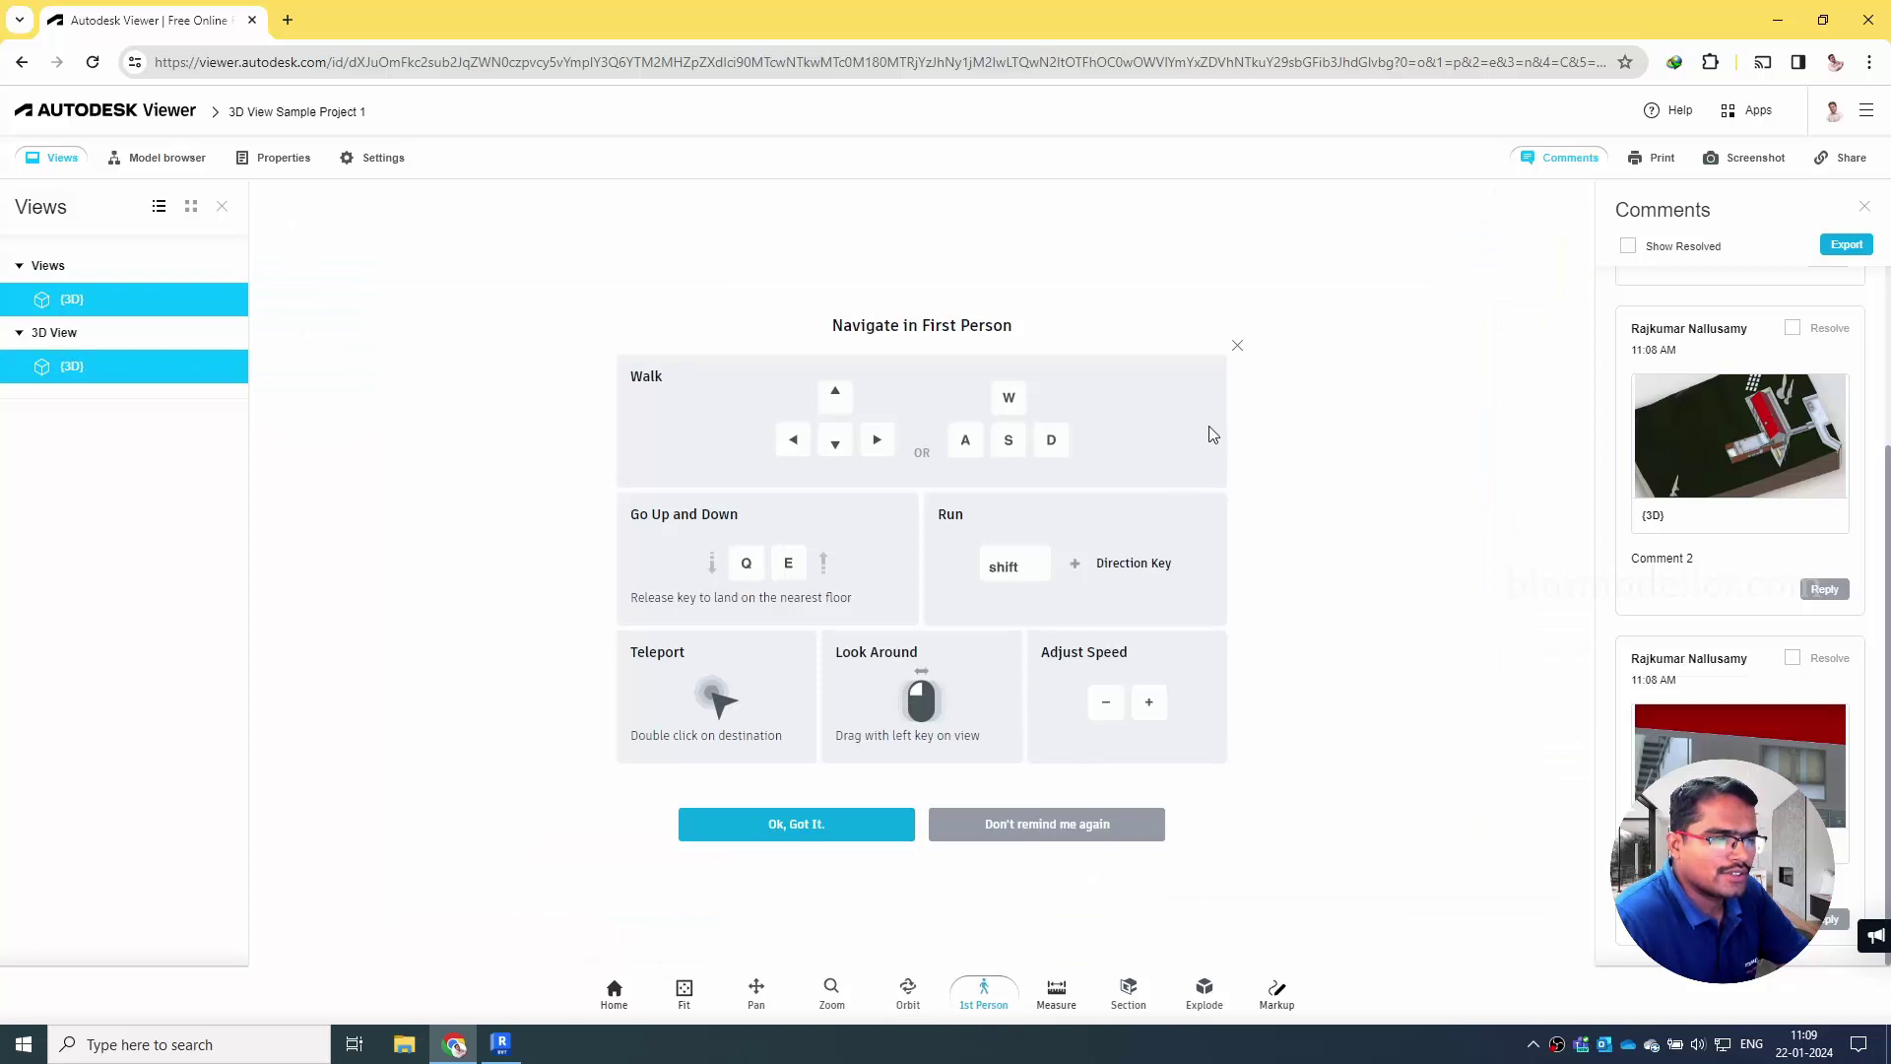
pyautogui.click(802, 827)
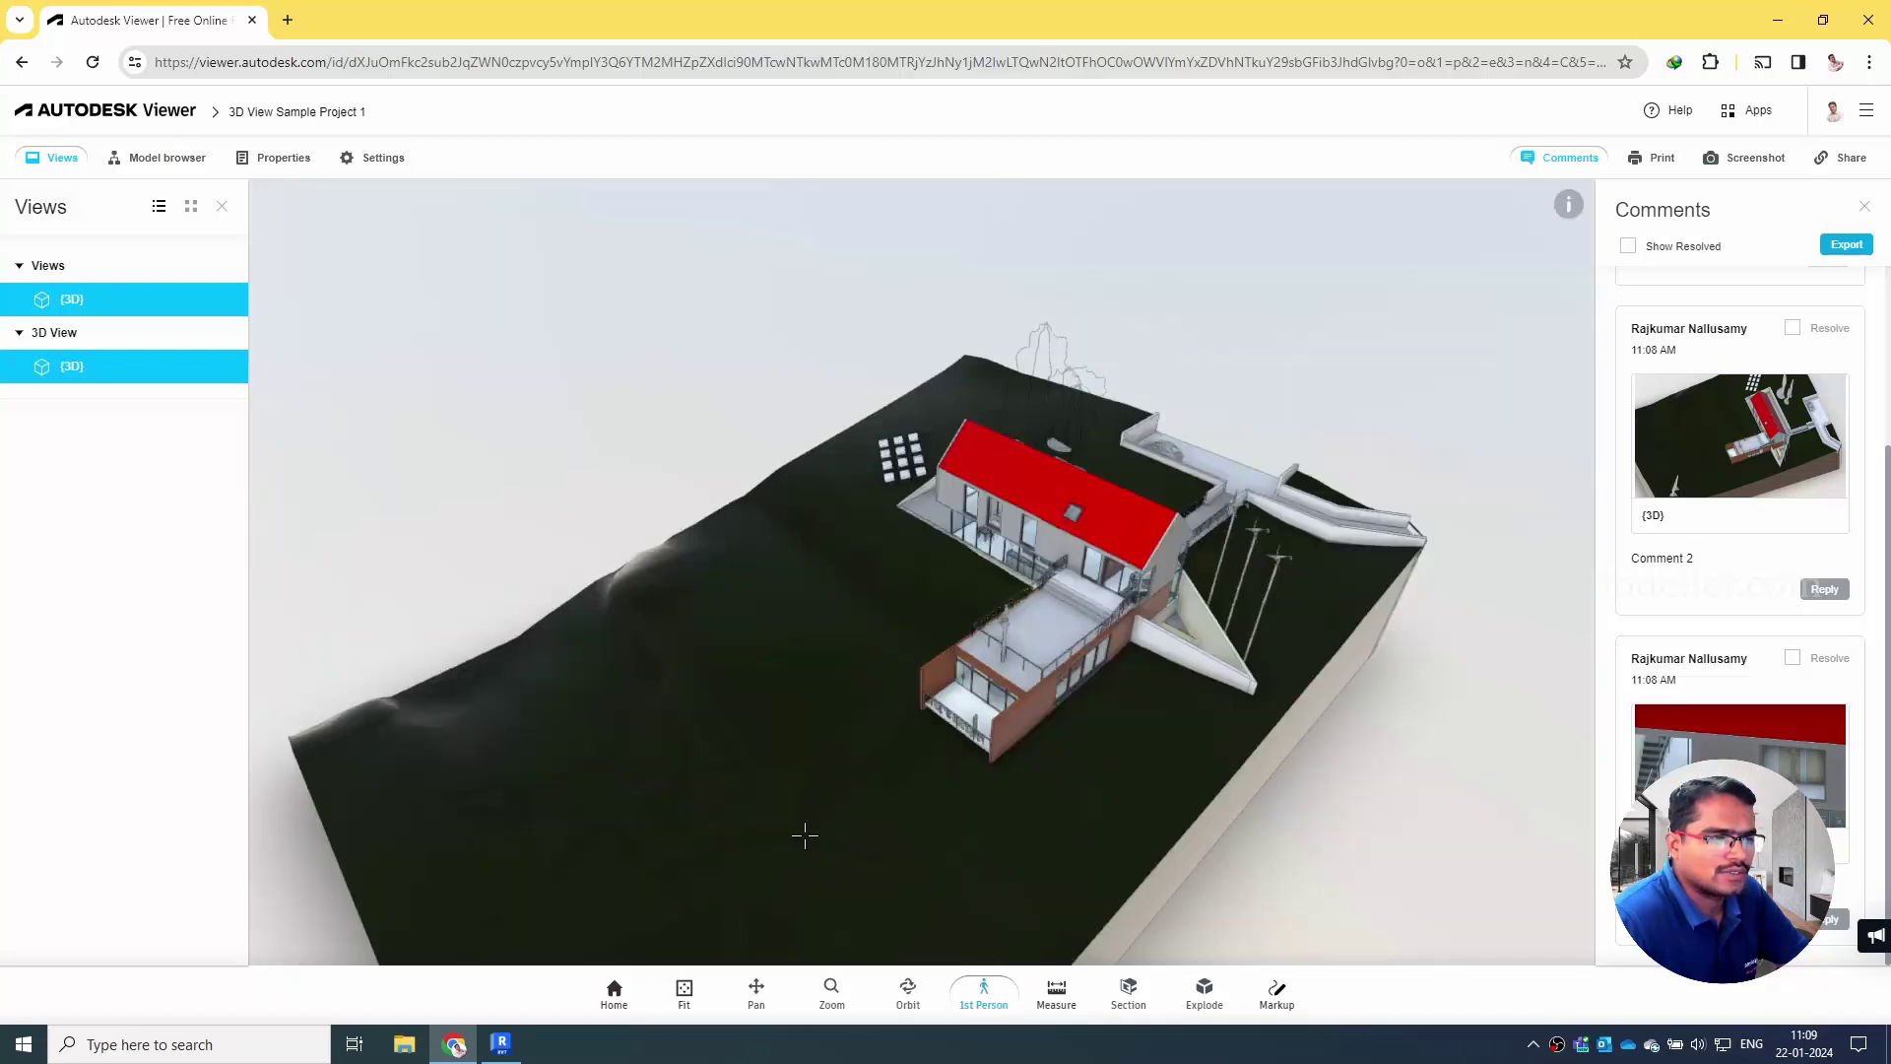
pyautogui.moveTo(983, 899)
pyautogui.mouseDown()
pyautogui.moveTo(1097, 844)
pyautogui.moveTo(1013, 877)
pyautogui.mouseUp()
pyautogui.click(900, 992)
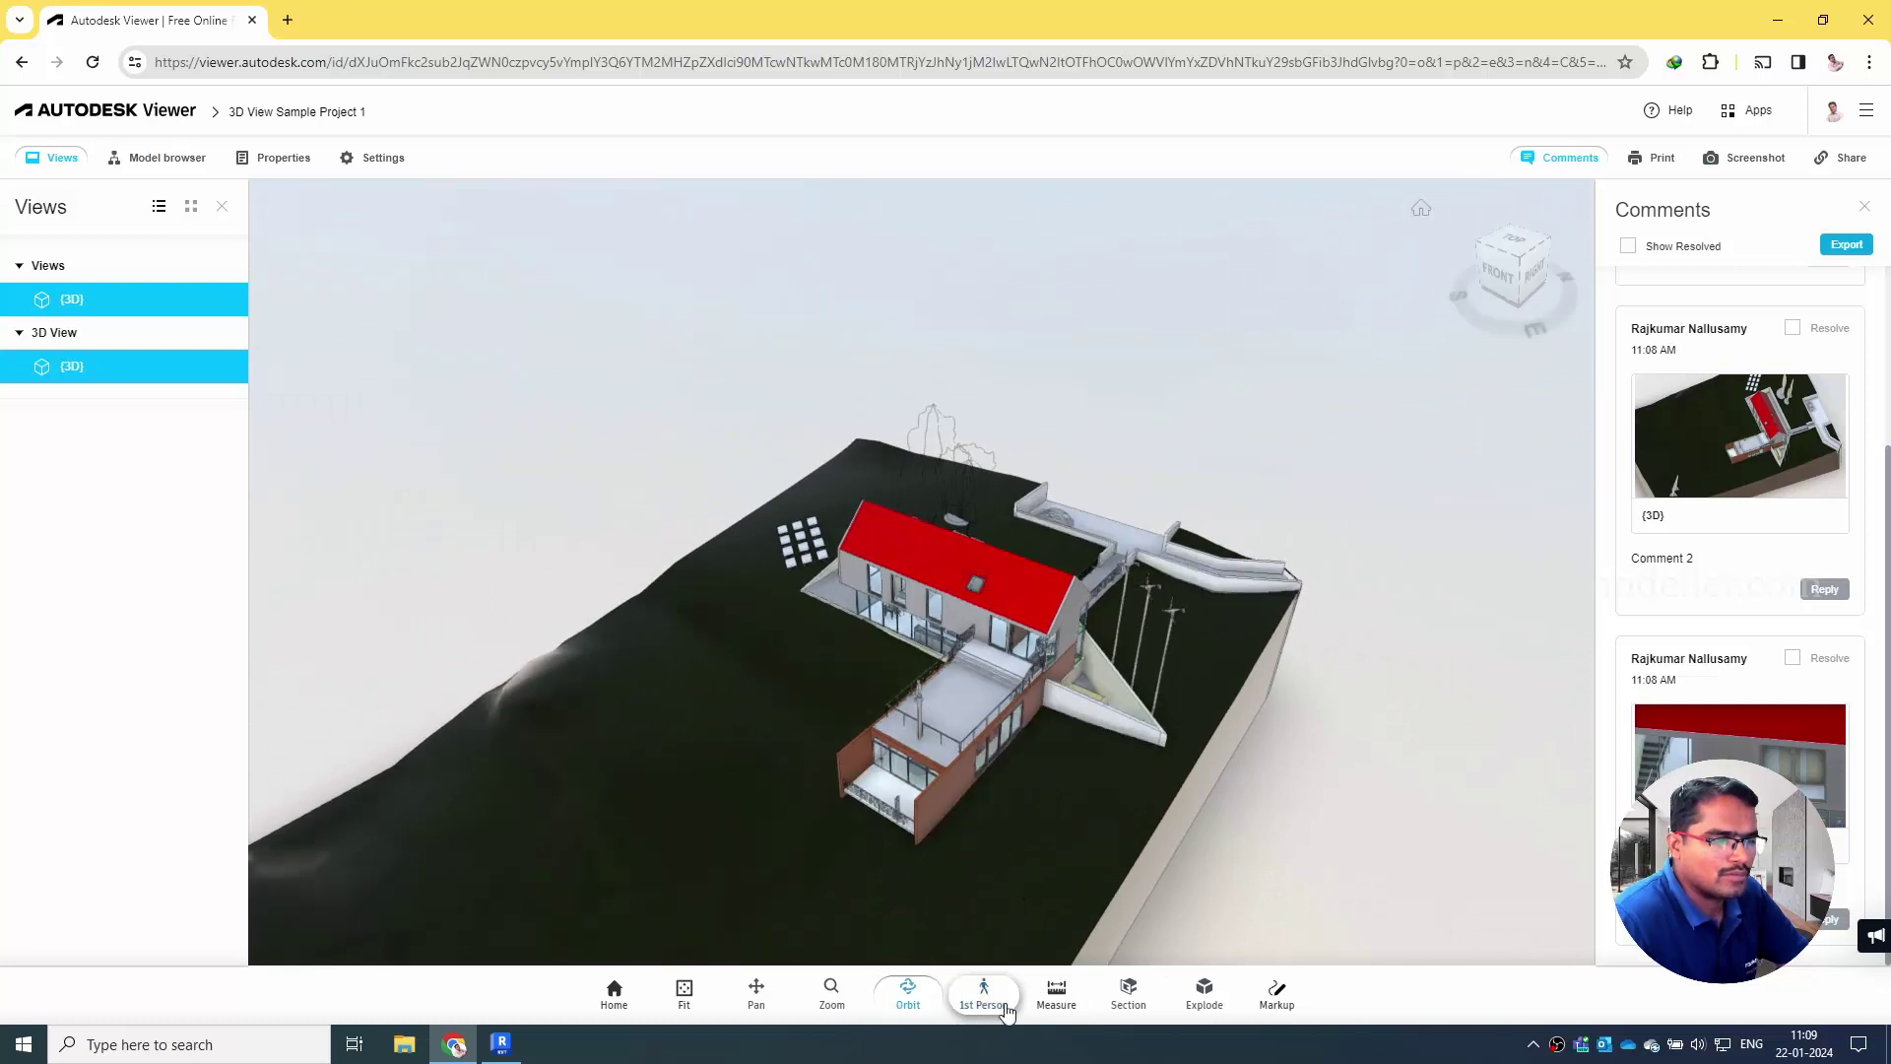
pyautogui.click(1073, 997)
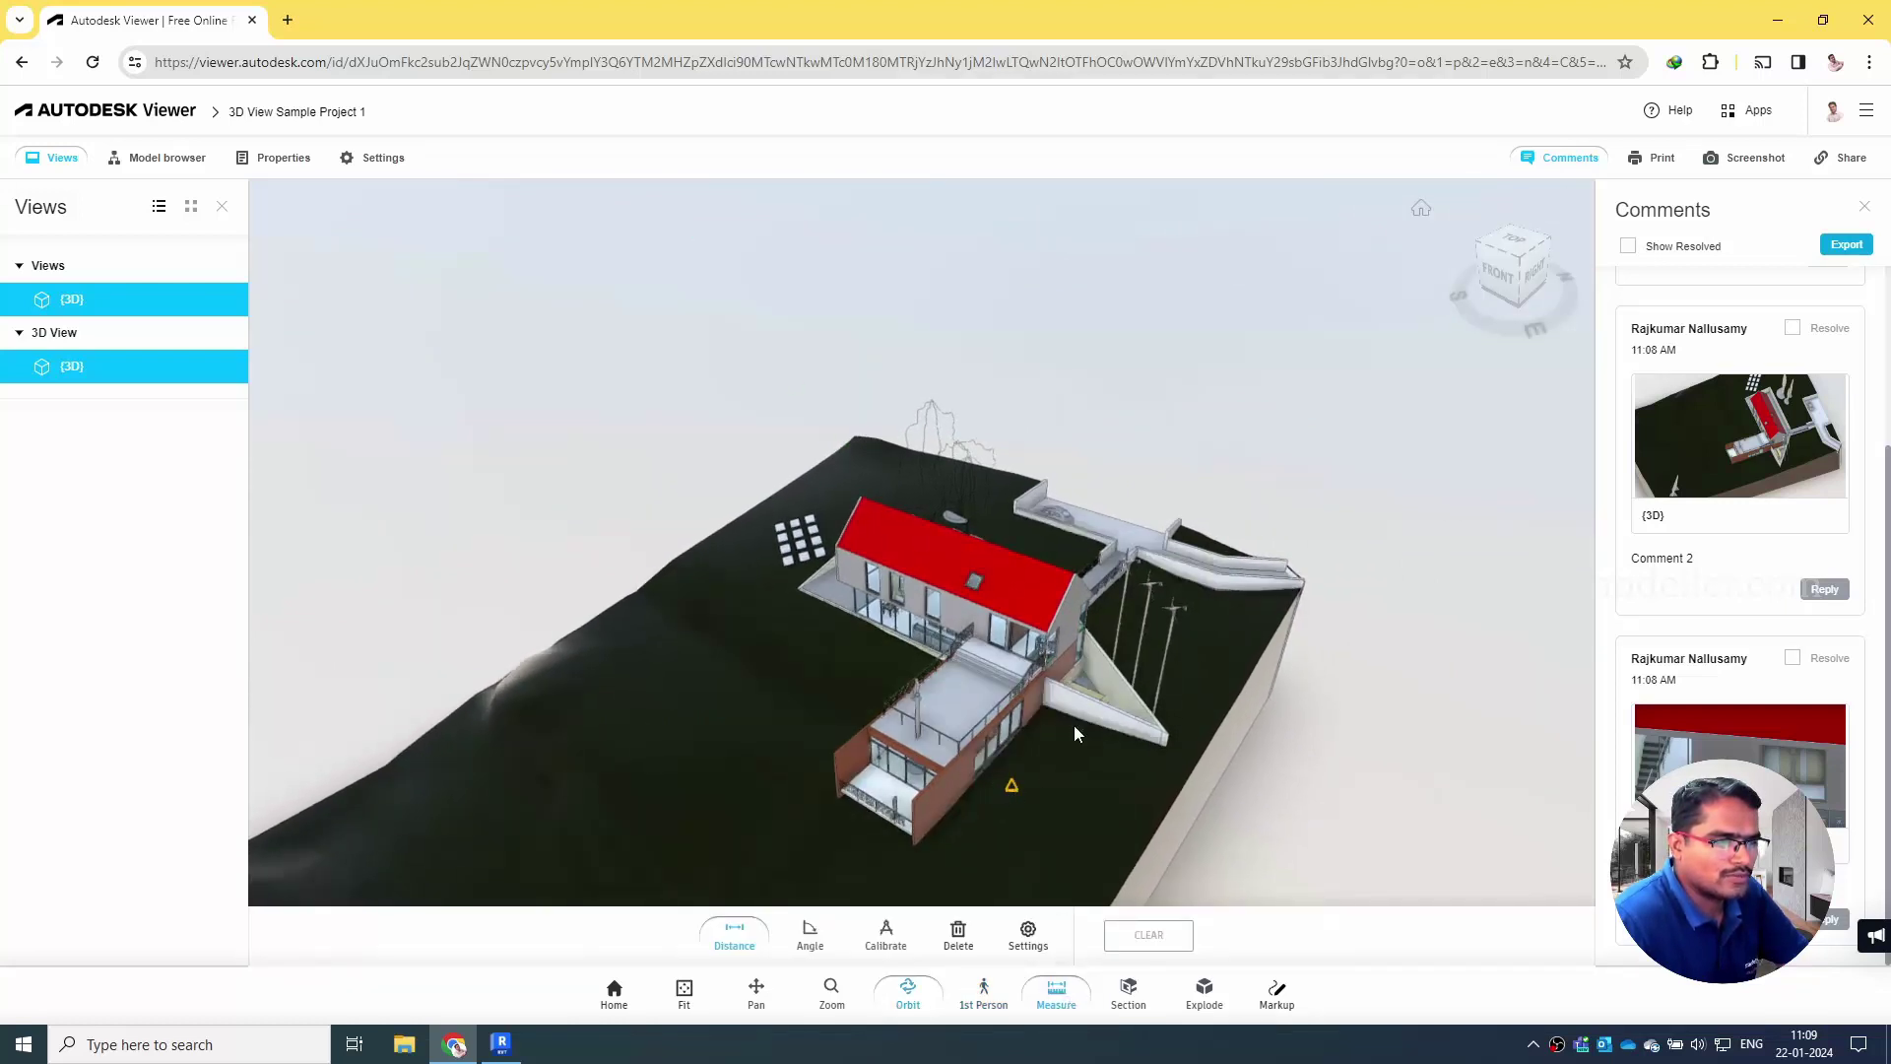
pyautogui.click(1076, 735)
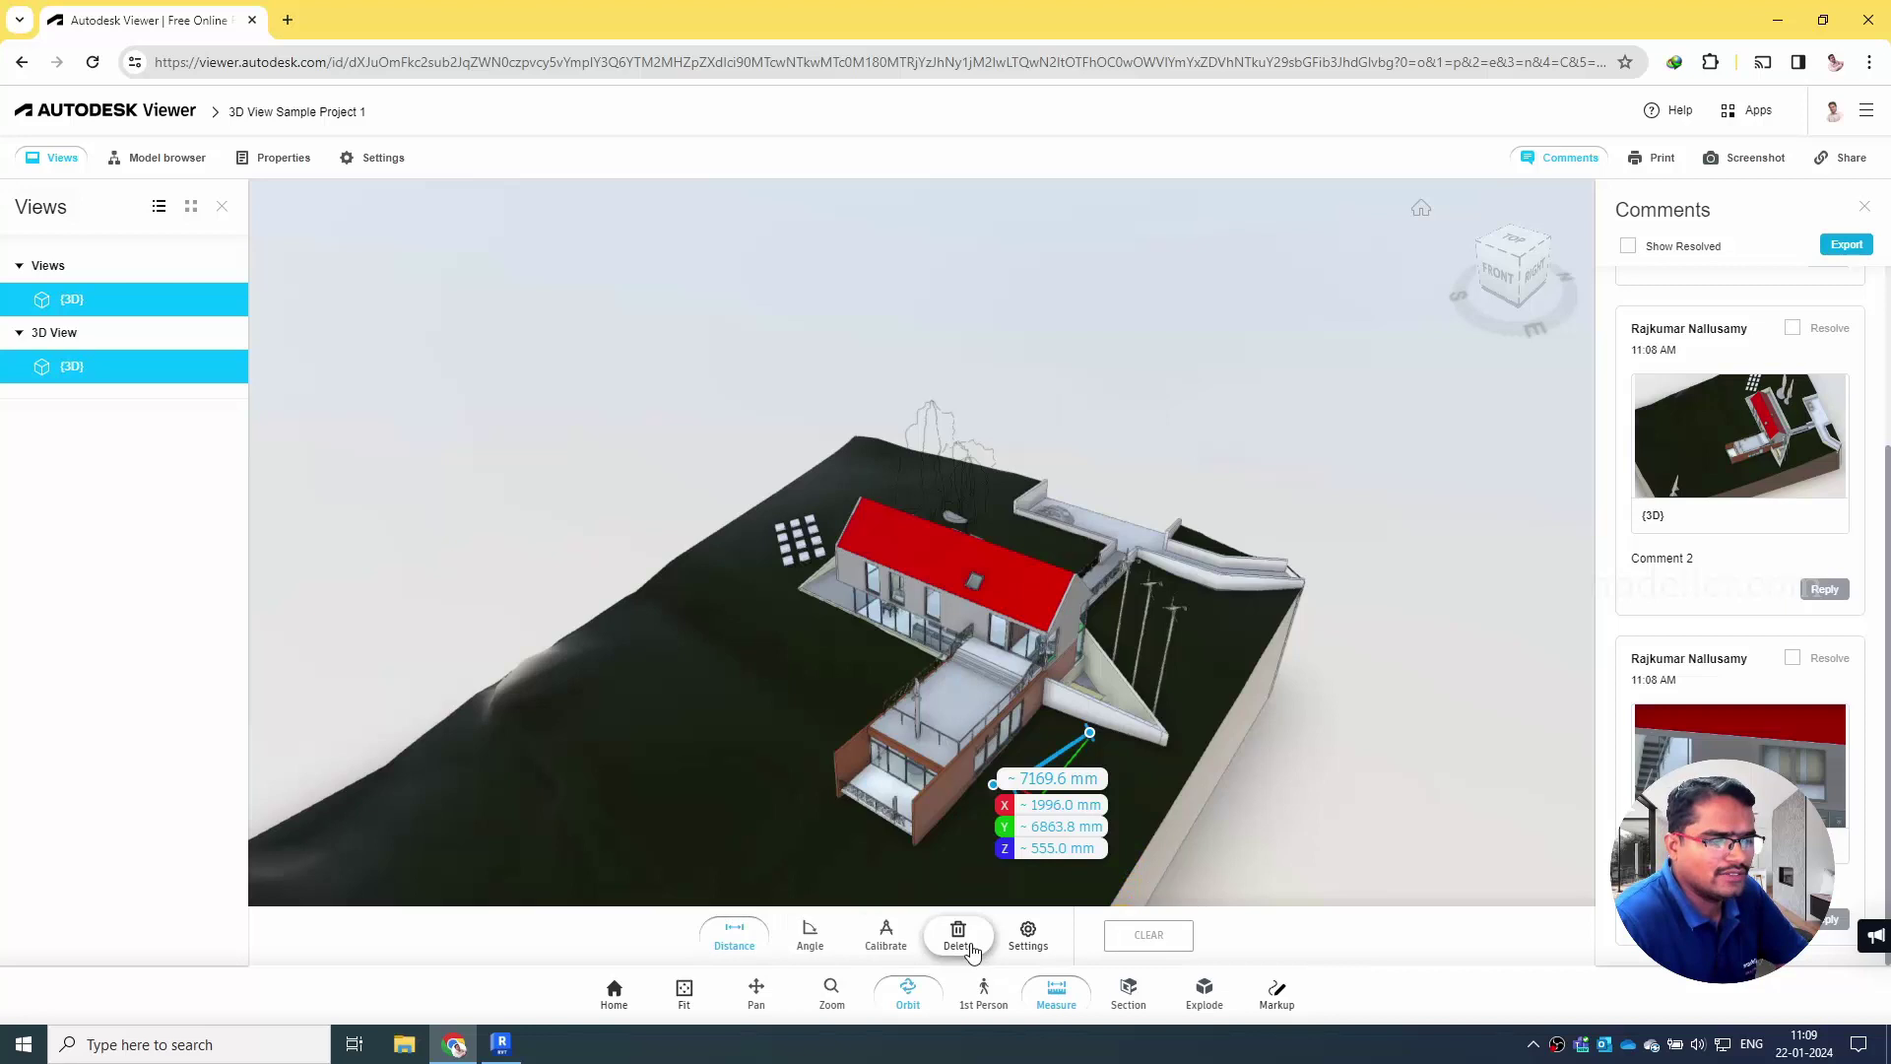
pyautogui.click(1067, 1005)
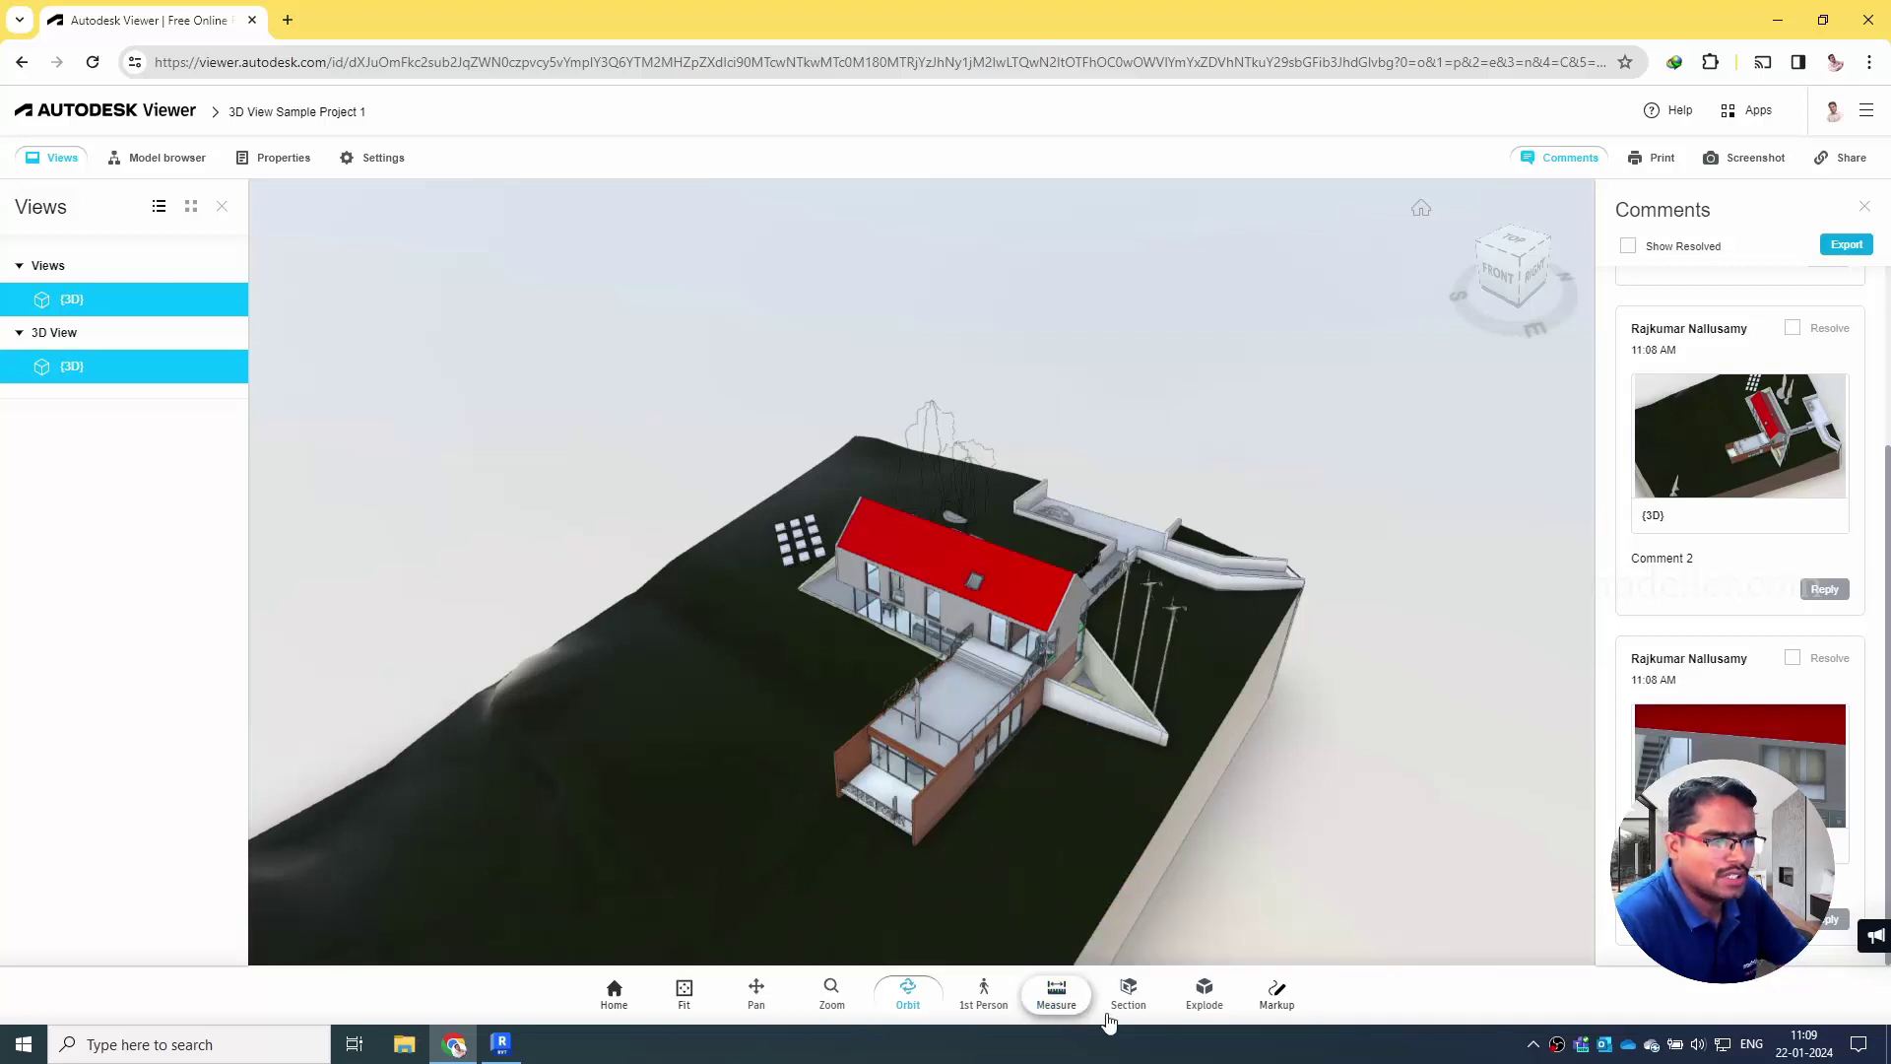
# - Cut the house with a Z-plane section moved down through the model
pyautogui.click(1128, 995)
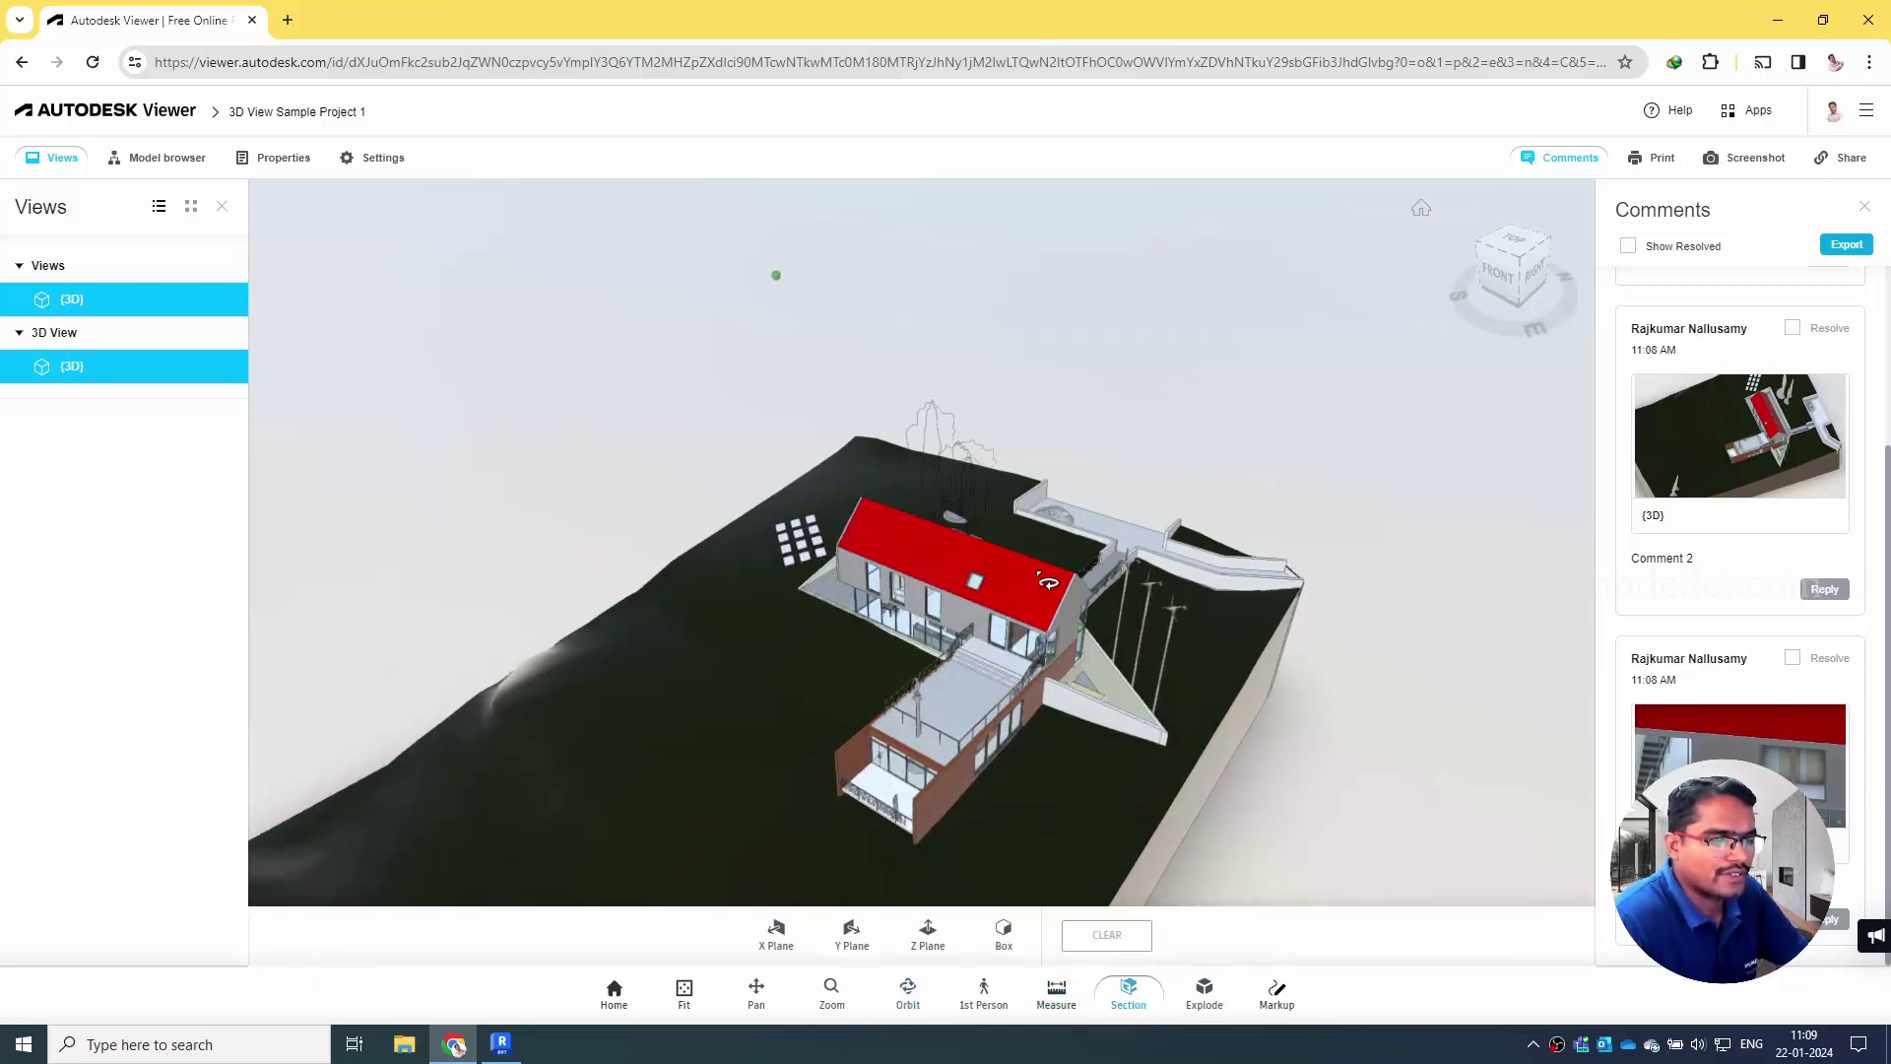
pyautogui.click(924, 946)
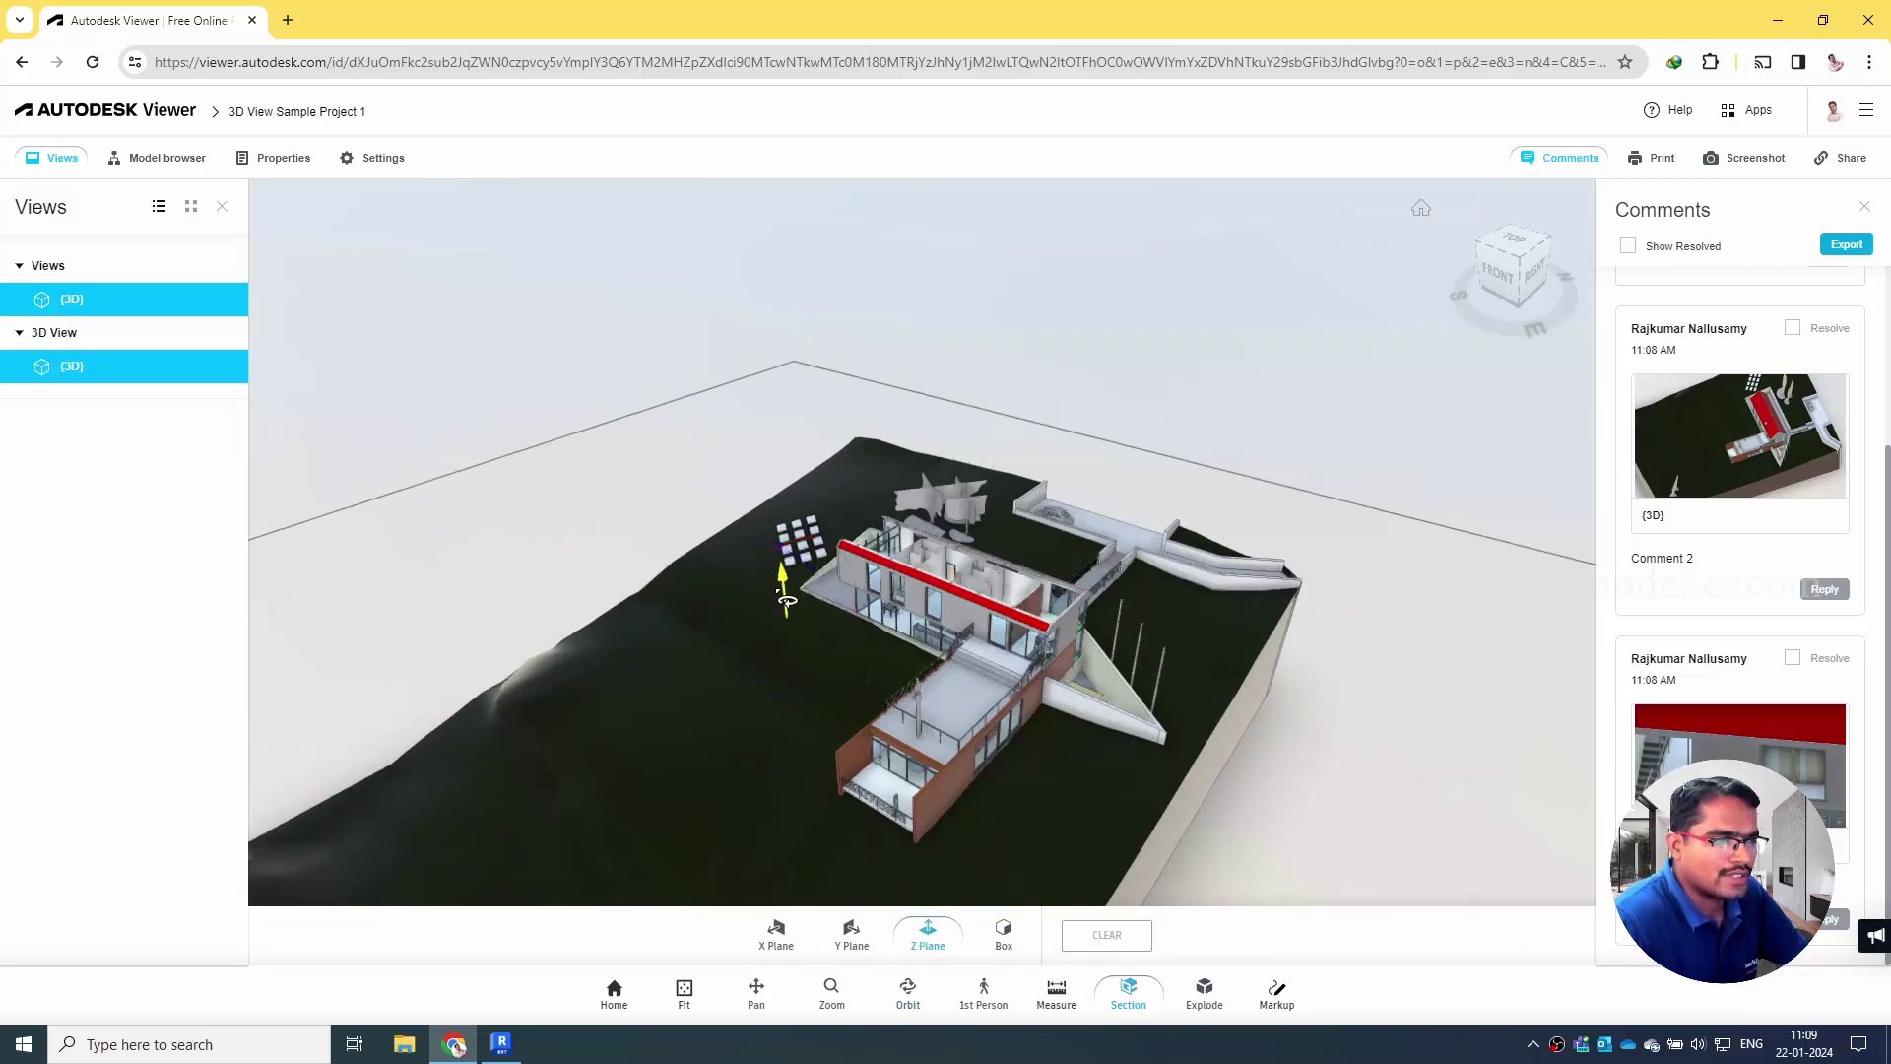
pyautogui.moveTo(785, 598); pyautogui.dragTo(742, 641)
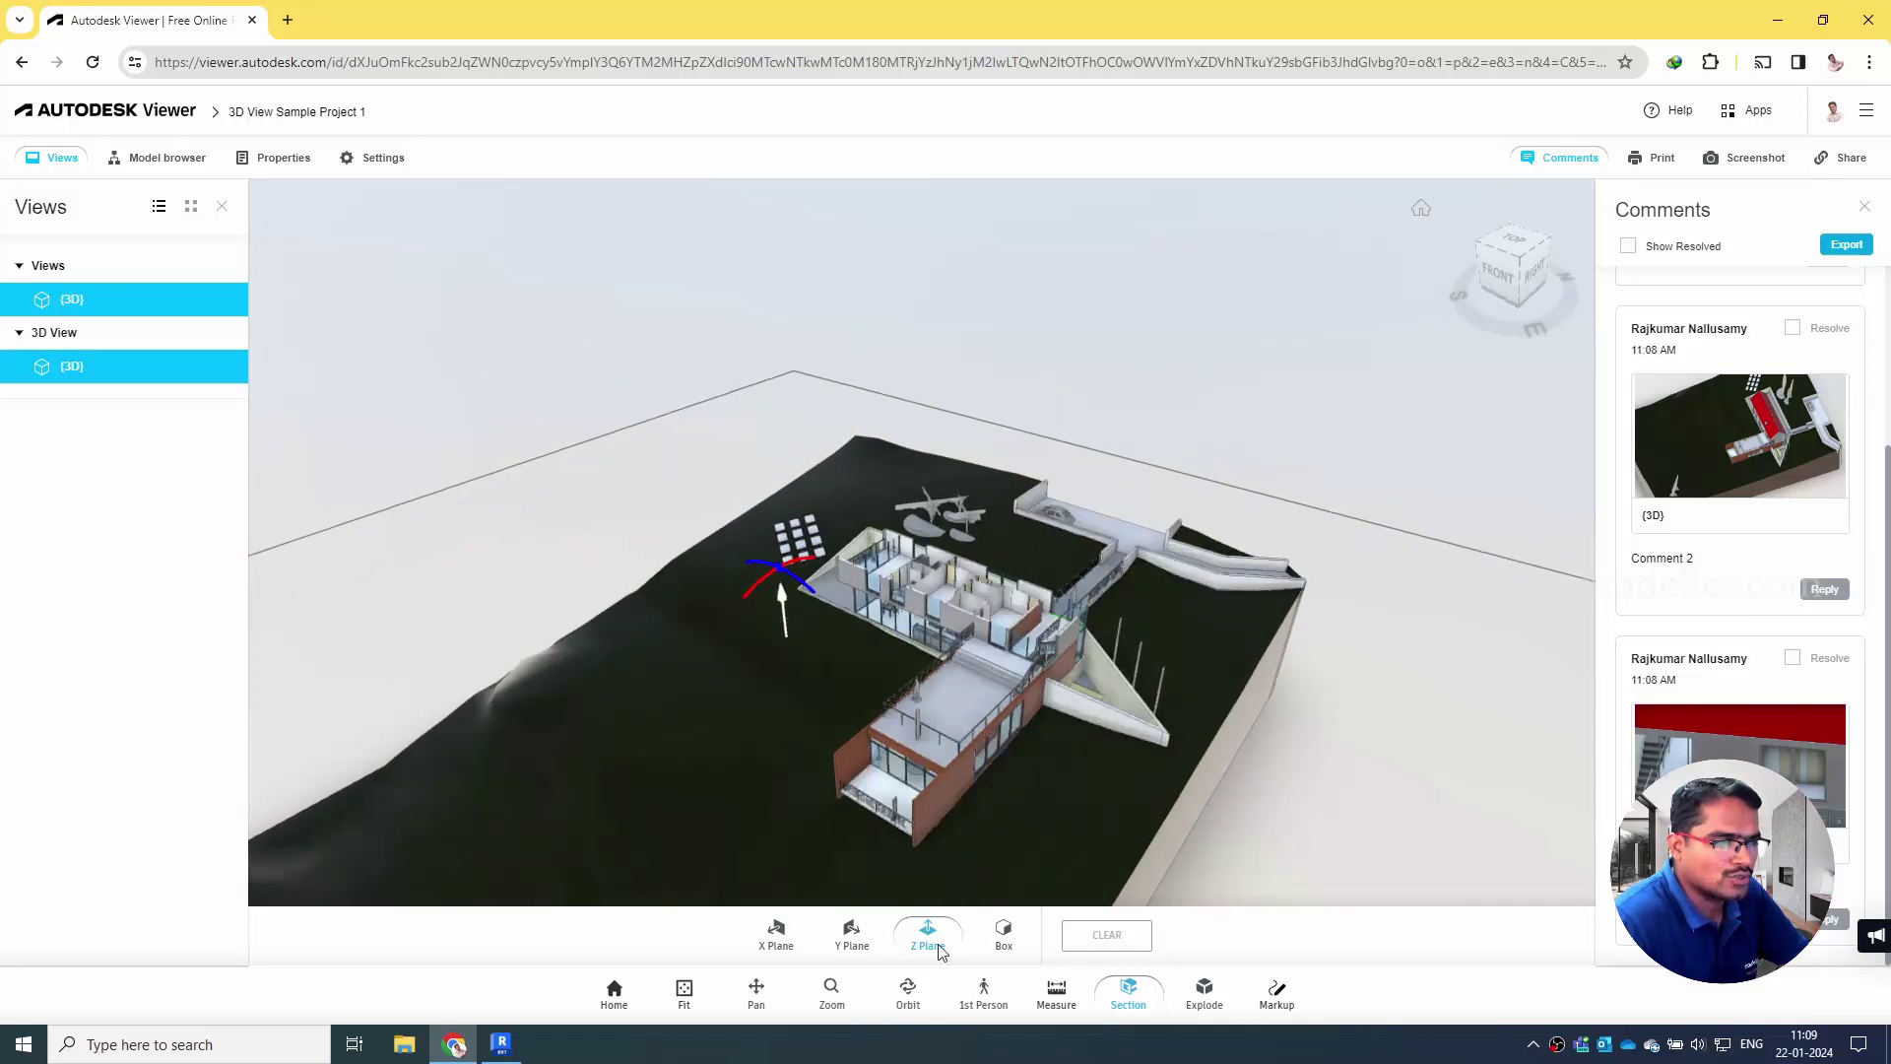
pyautogui.click(908, 992)
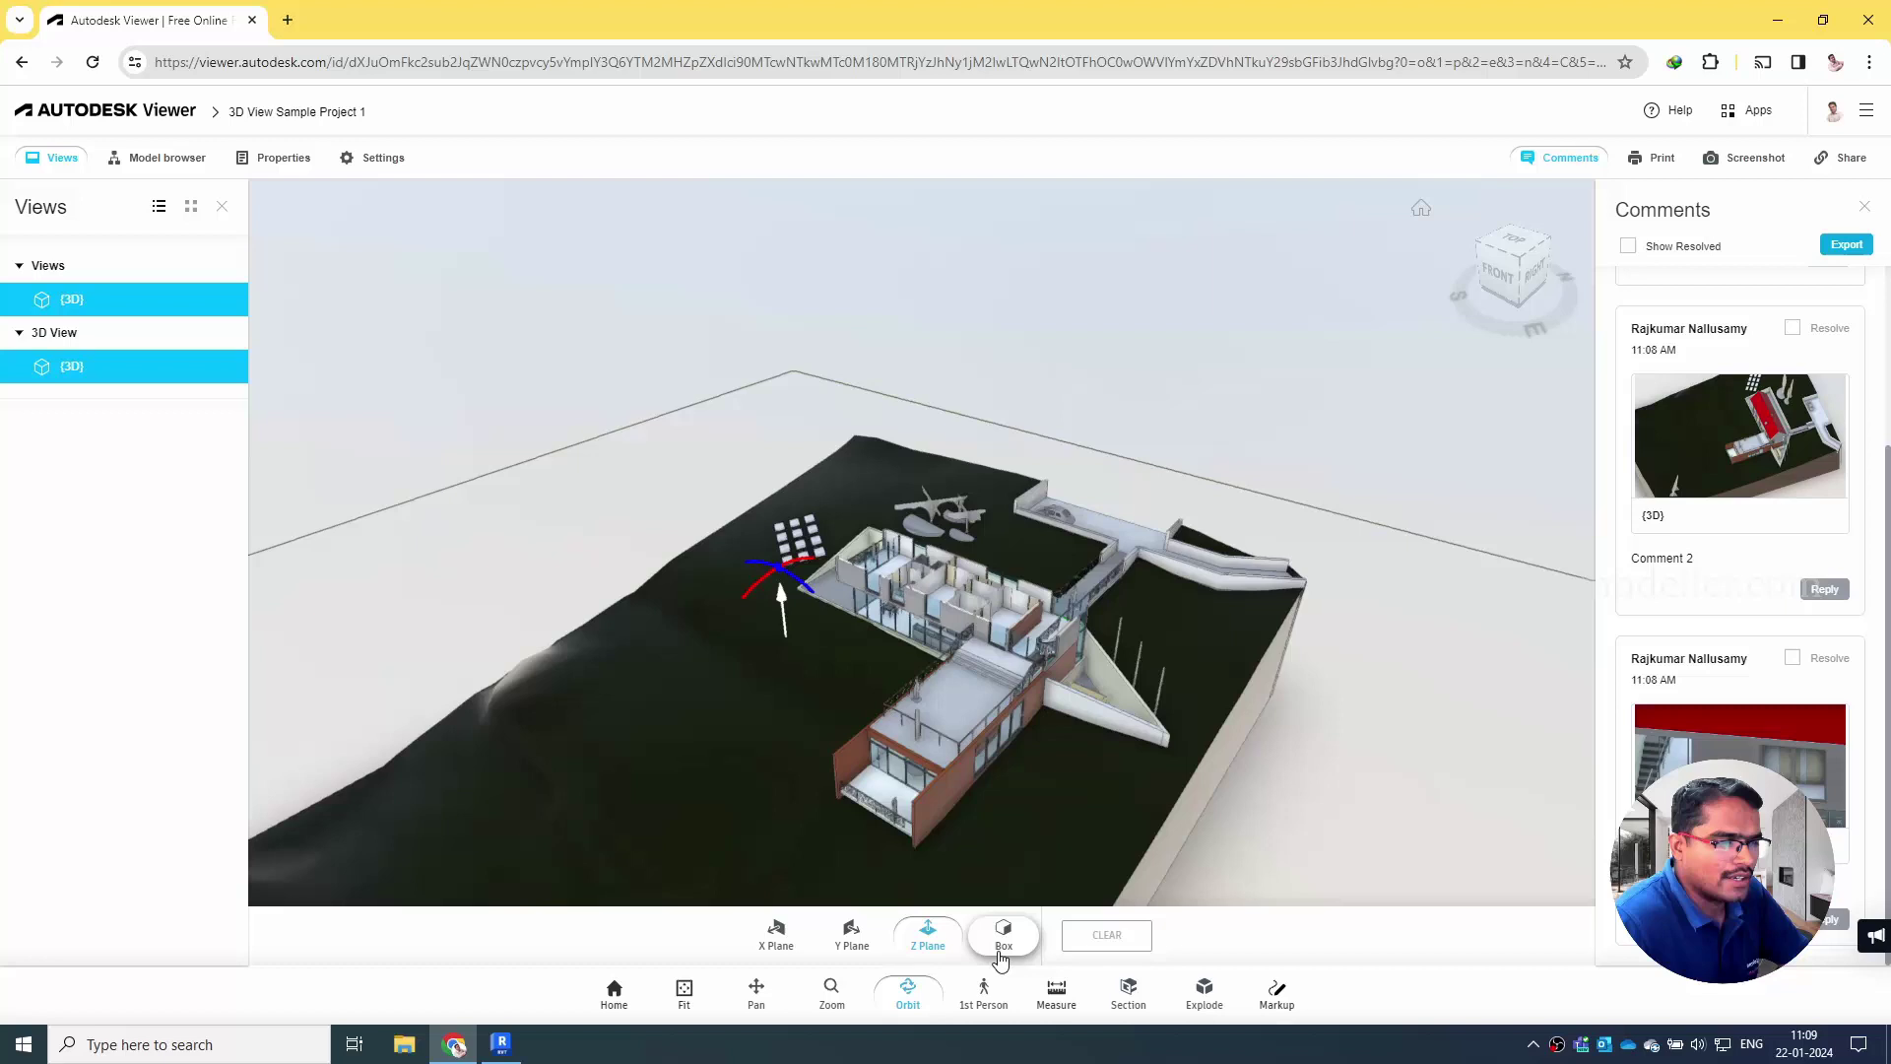
# - Replace the plane with a section box and lower its top to remove the roof
pyautogui.click(1022, 931)
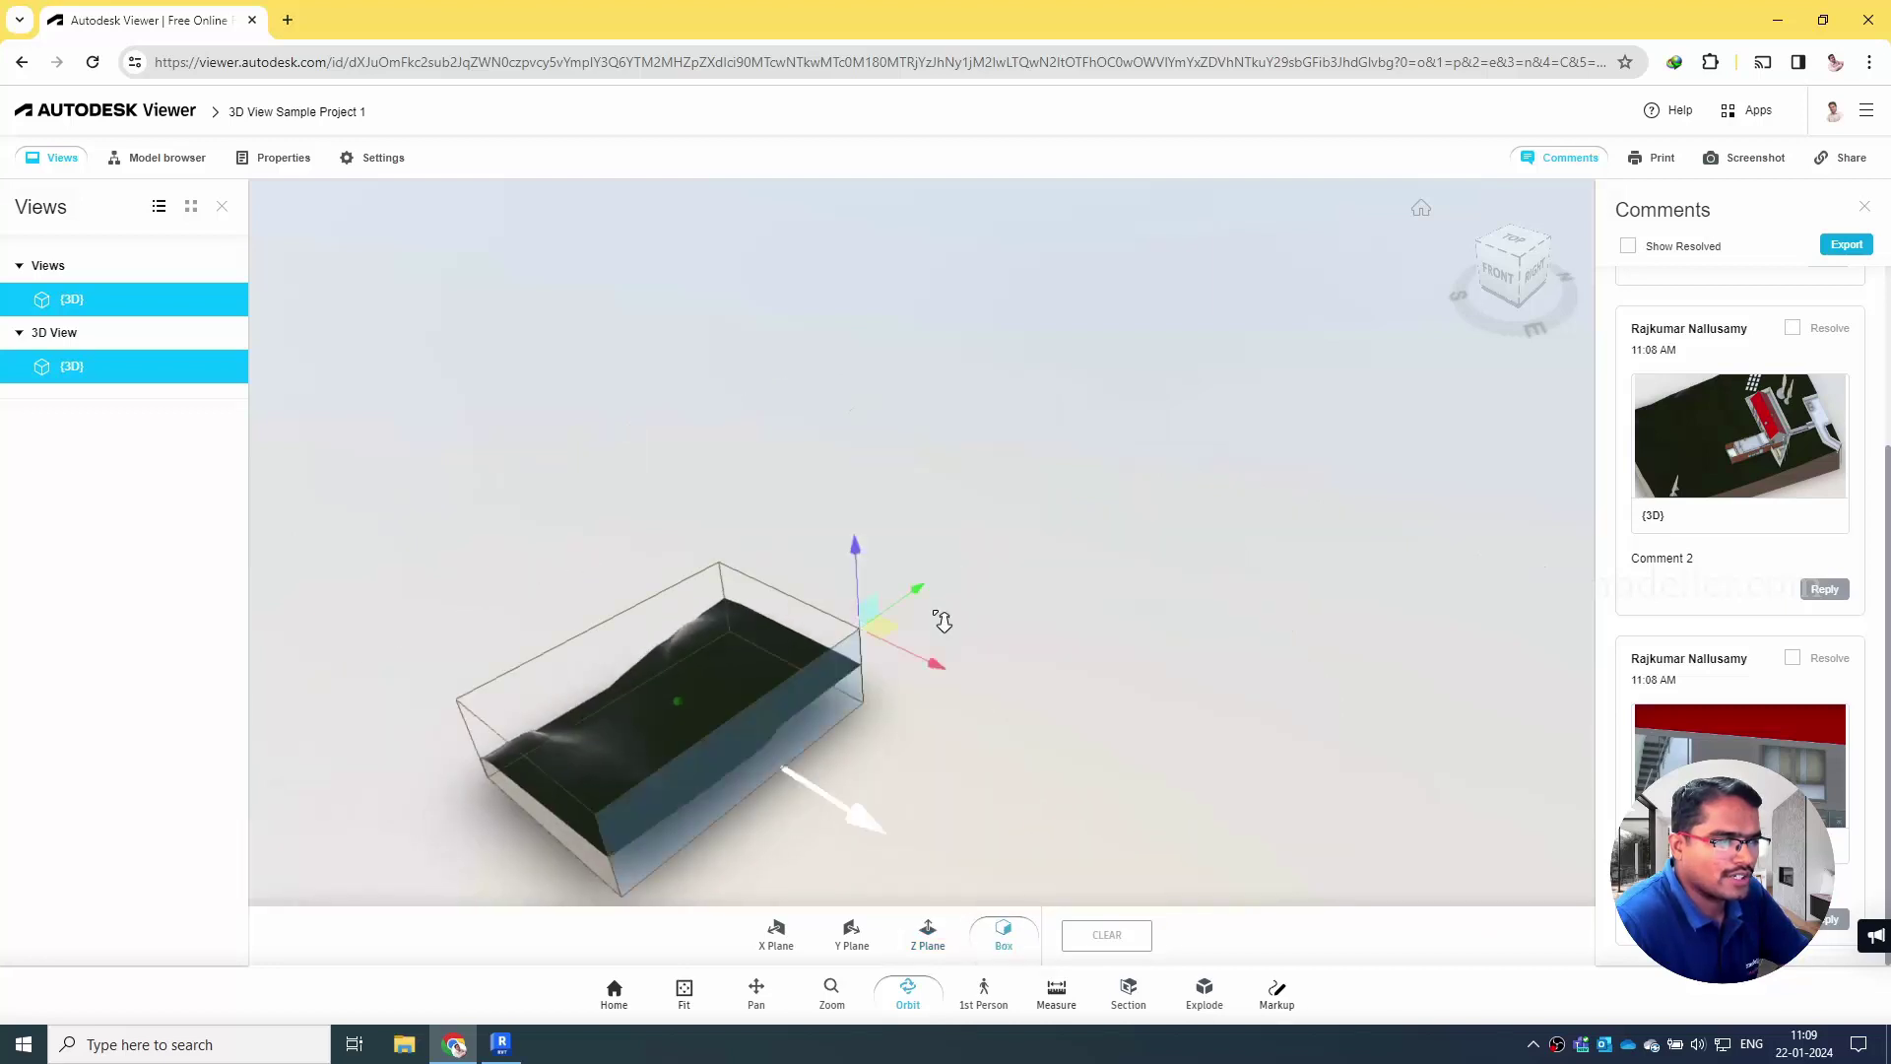
pyautogui.moveTo(826, 810); pyautogui.dragTo(938, 878)
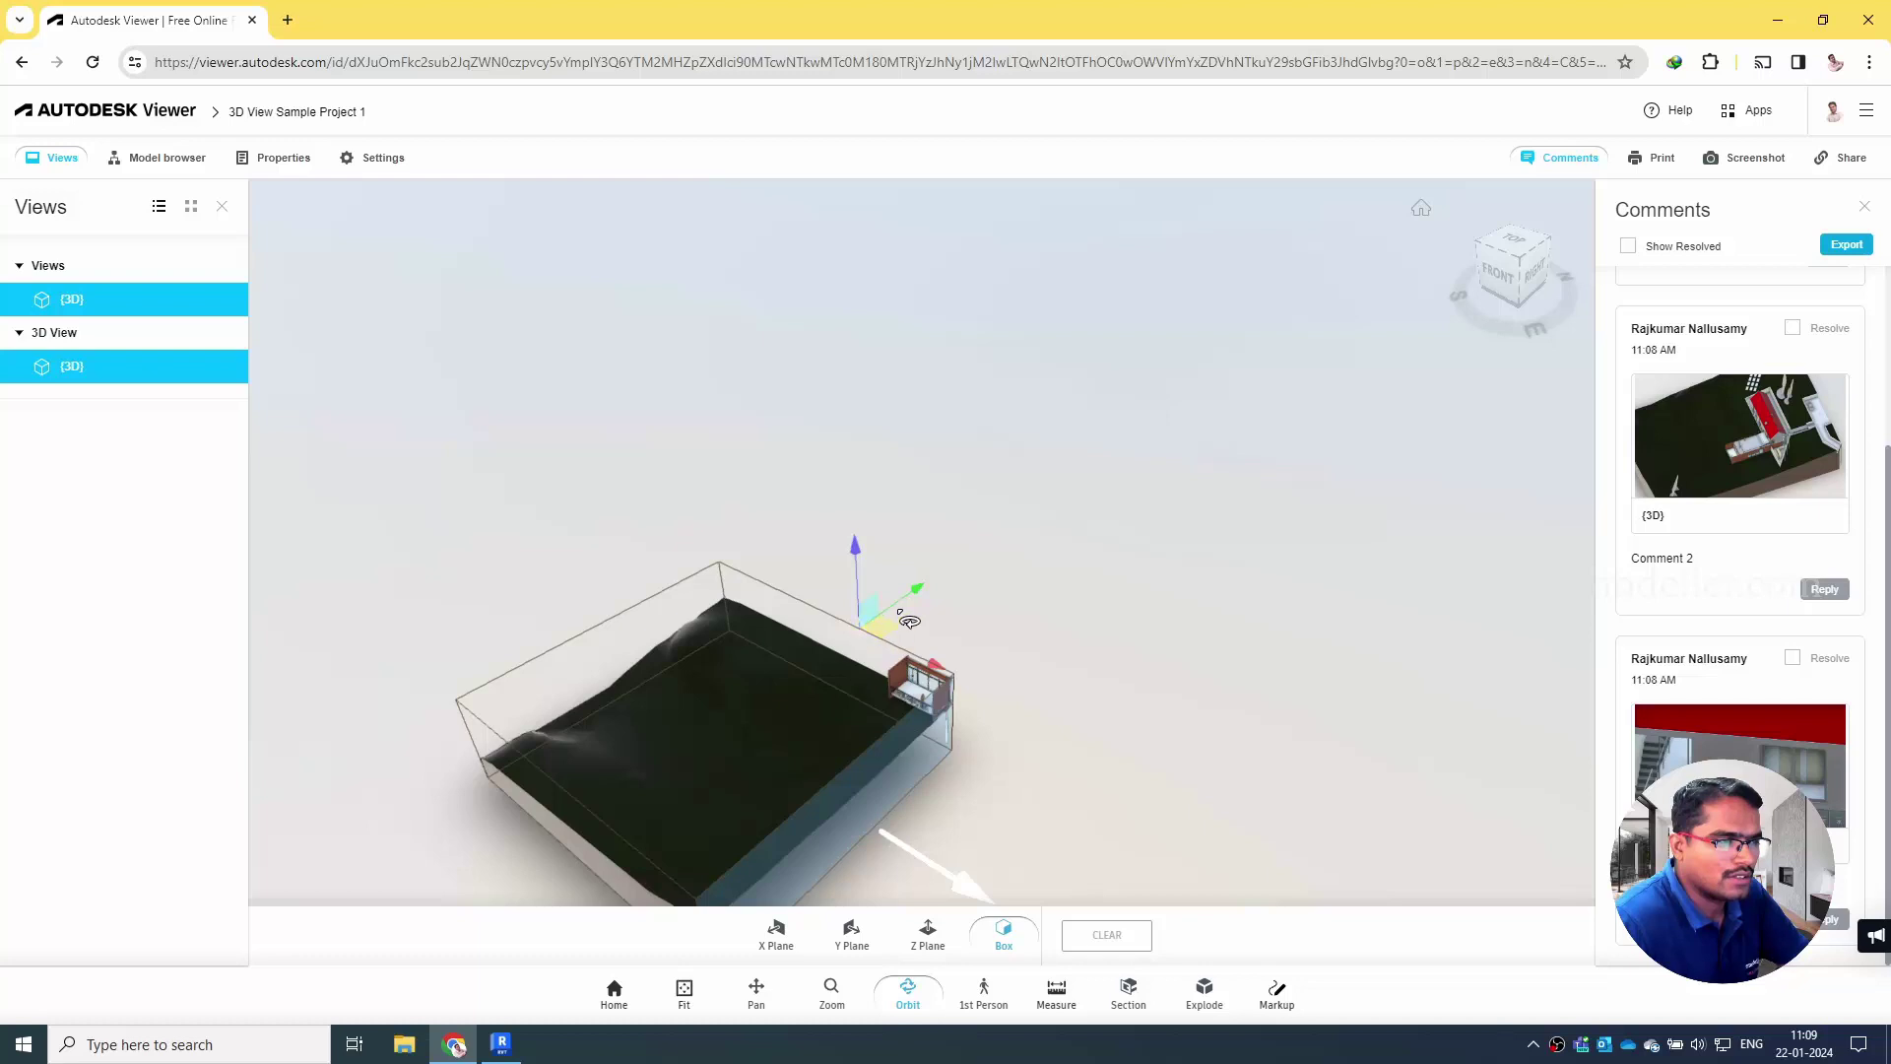
pyautogui.moveTo(906, 601); pyautogui.dragTo(1139, 509)
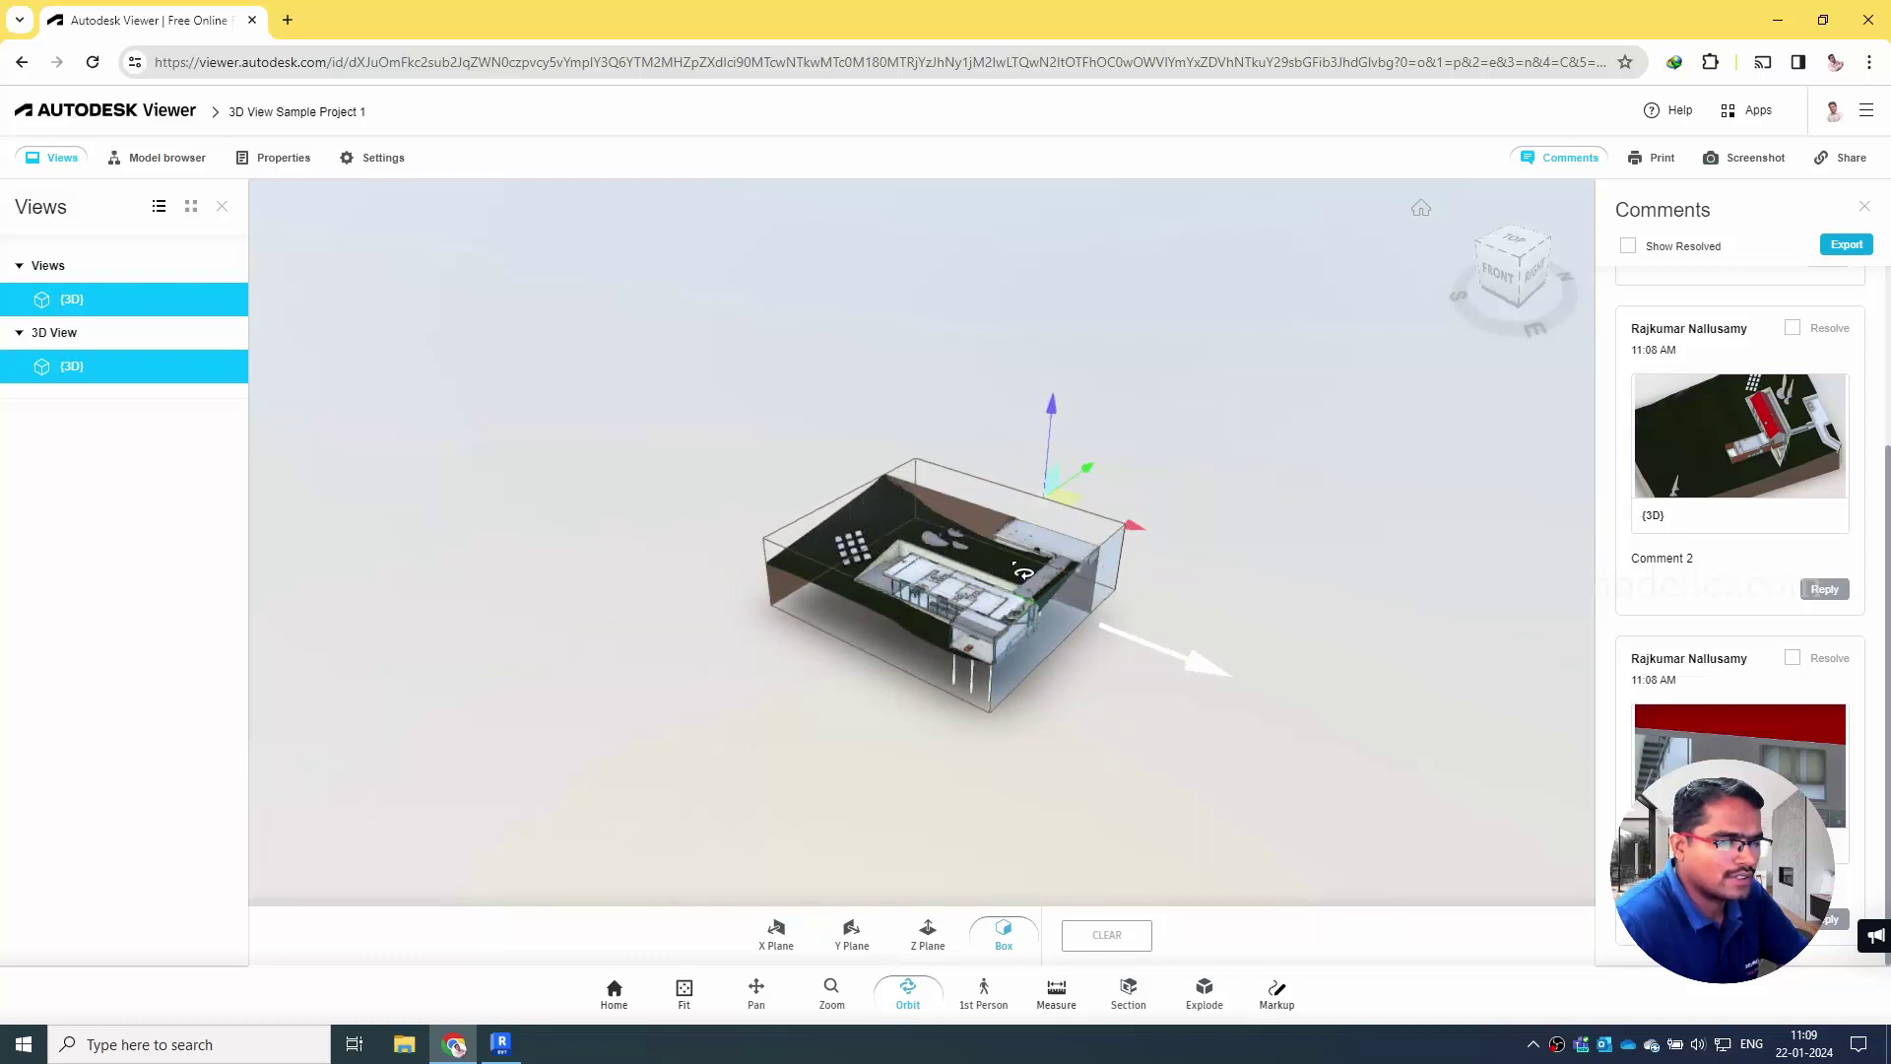
pyautogui.scroll(5, 1022, 571)
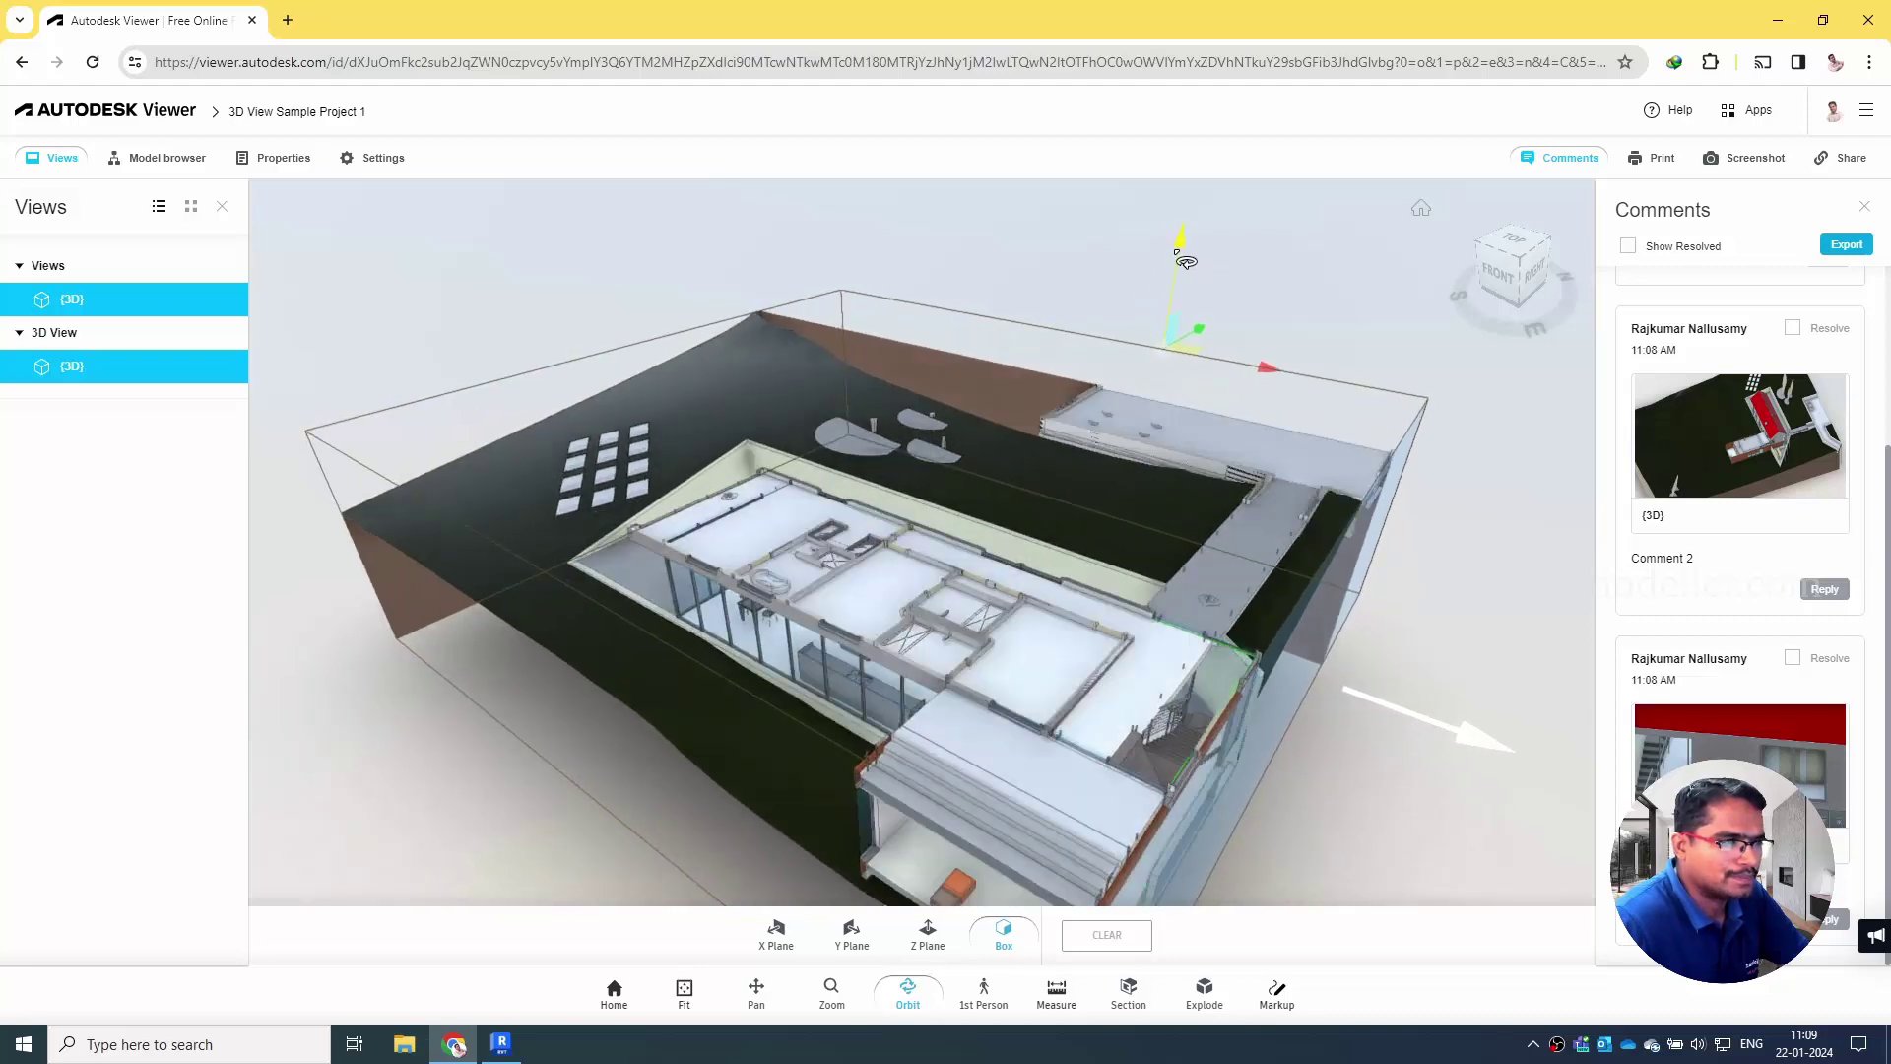
pyautogui.moveTo(1186, 261); pyautogui.dragTo(1186, 295)
pyautogui.scroll(3, 987, 724)
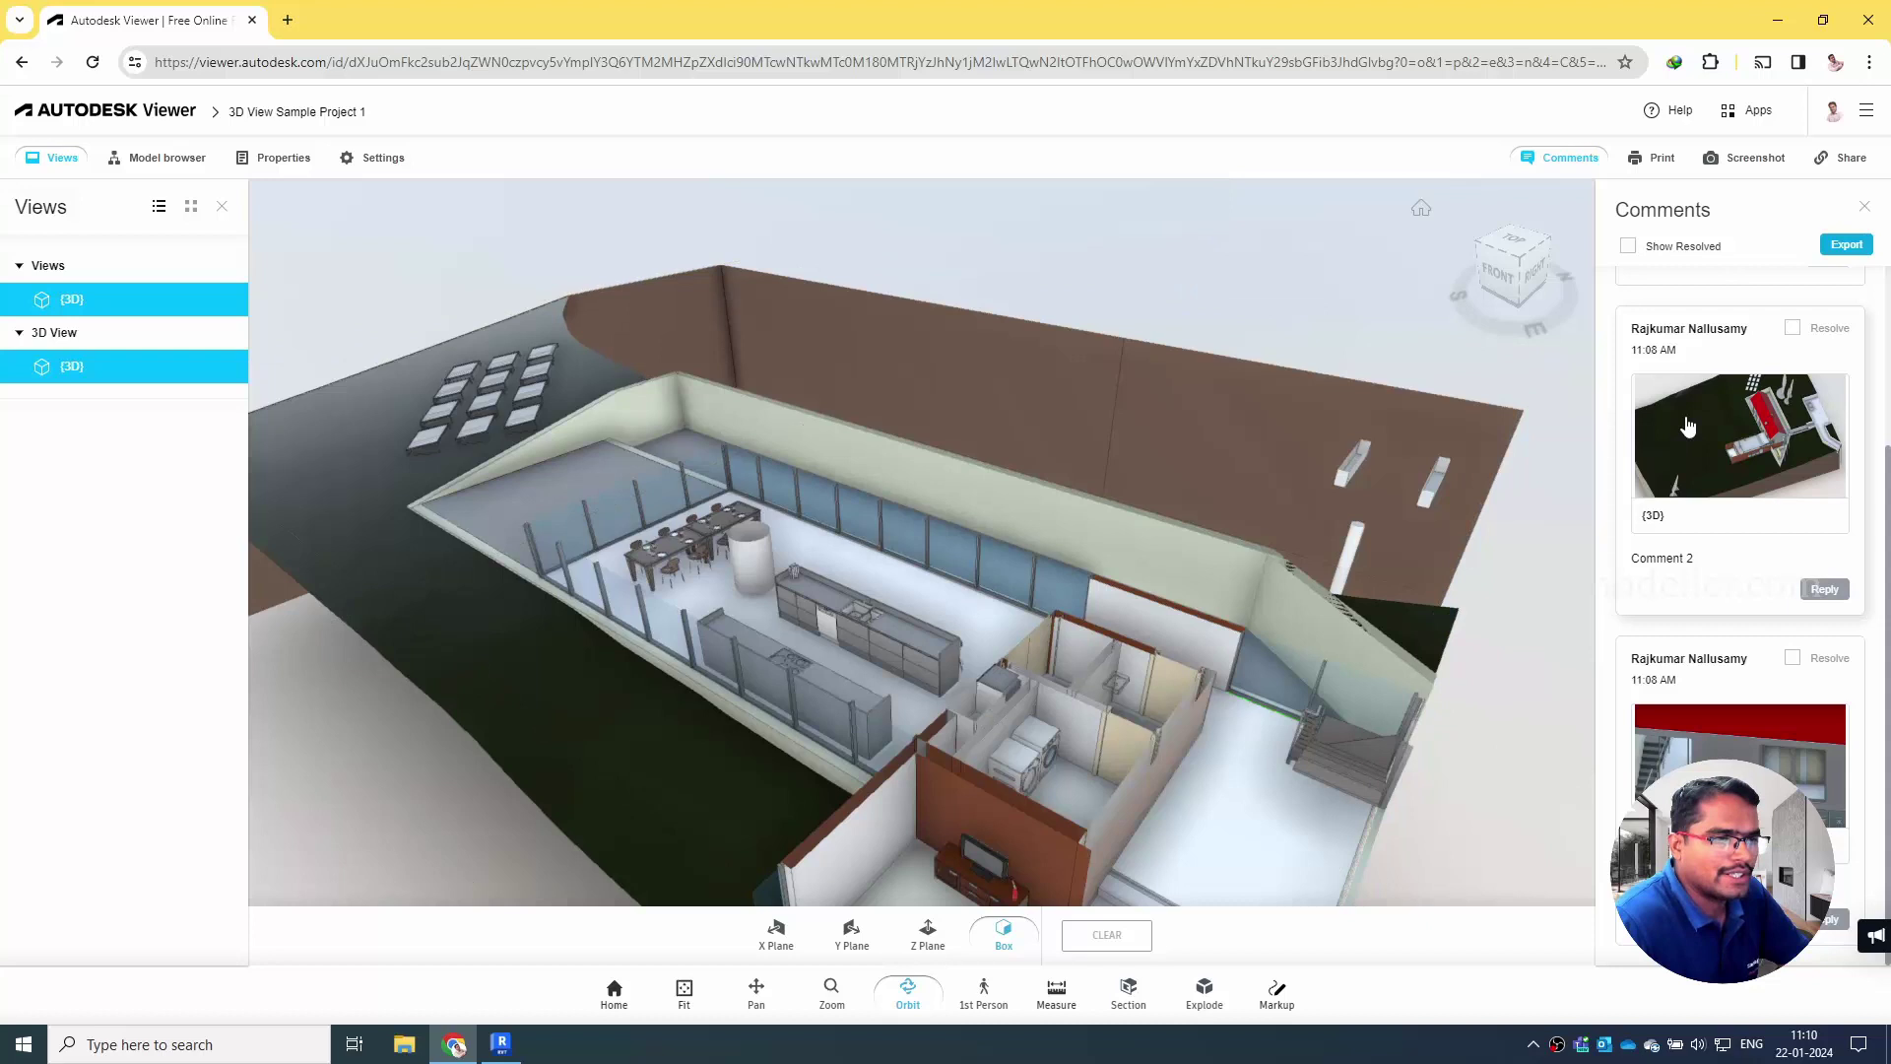
pyautogui.scroll(3, 1704, 414)
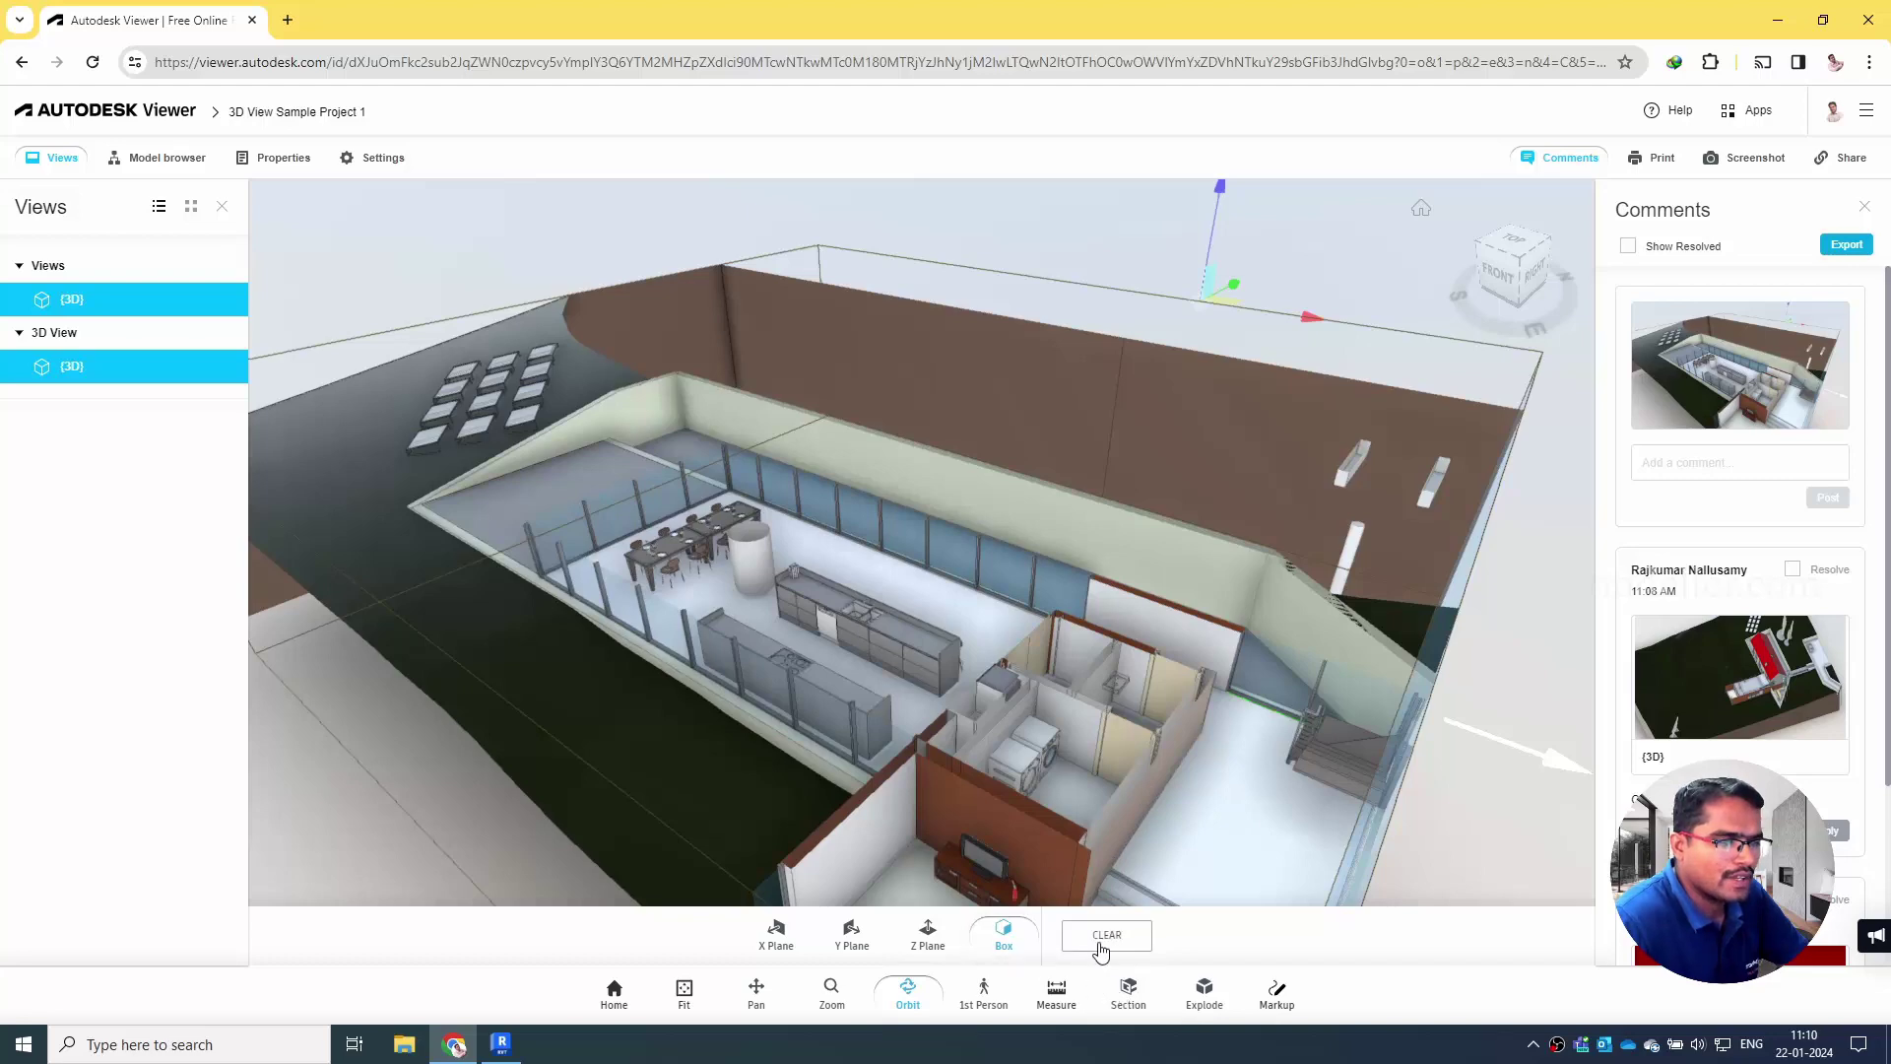
# - Clear the section box, explode the house into its components, then turn Explode off
pyautogui.click(1108, 940)
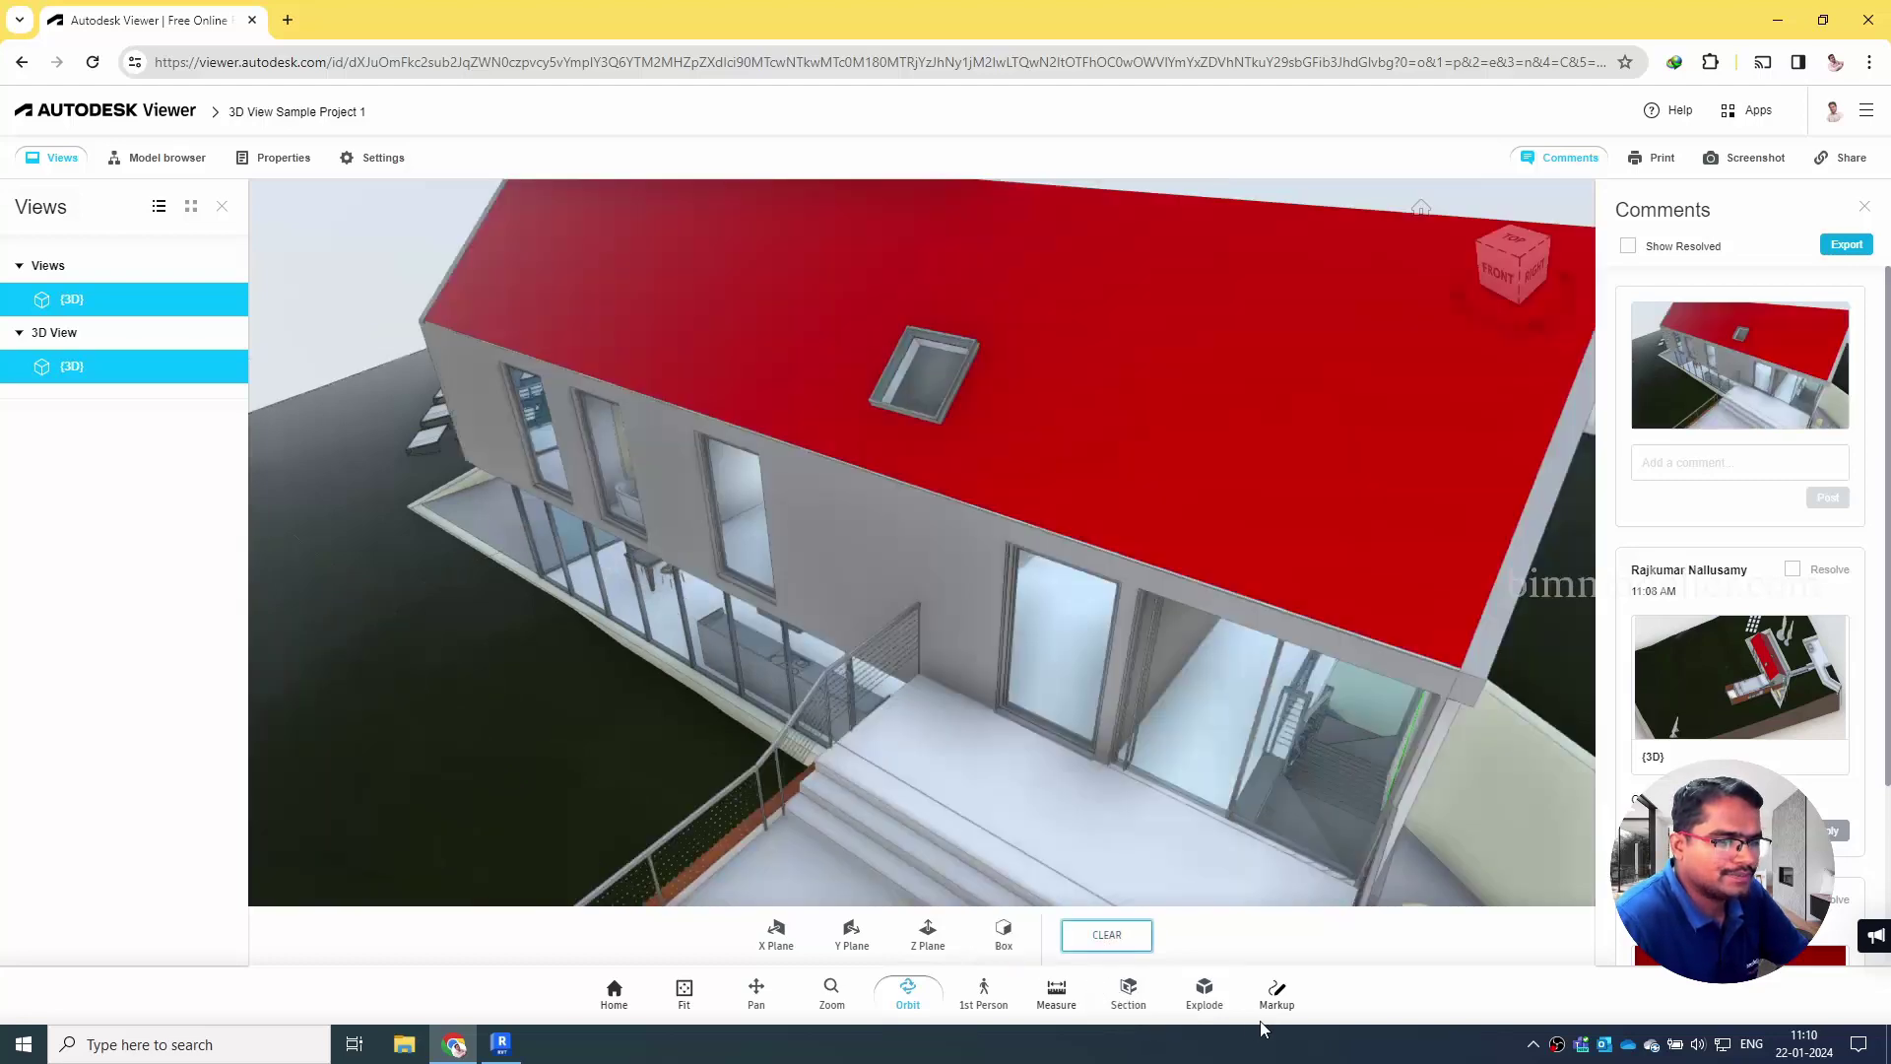
pyautogui.click(1202, 993)
pyautogui.scroll(-3, 1059, 514)
pyautogui.scroll(-5, 1059, 514)
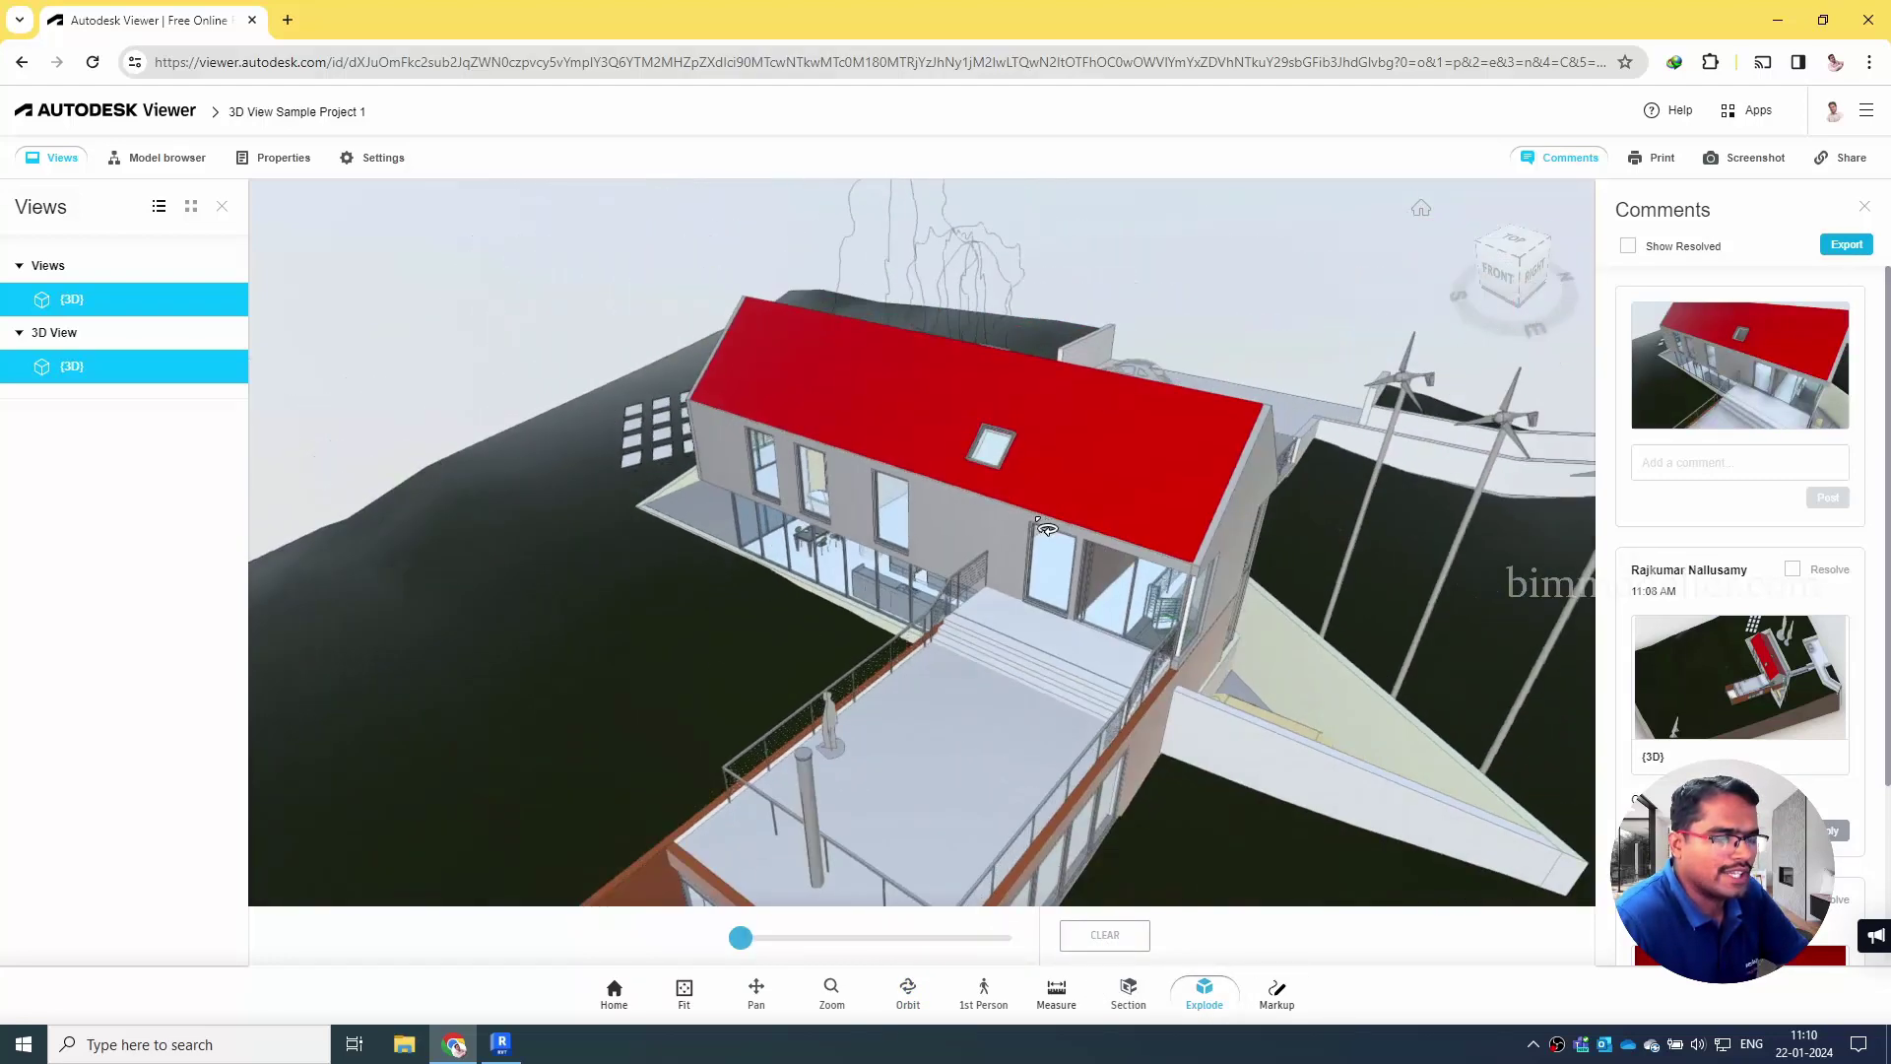
pyautogui.moveTo(744, 949)
pyautogui.mouseDown()
pyautogui.moveTo(1142, 968)
pyautogui.moveTo(705, 970)
pyautogui.mouseUp()
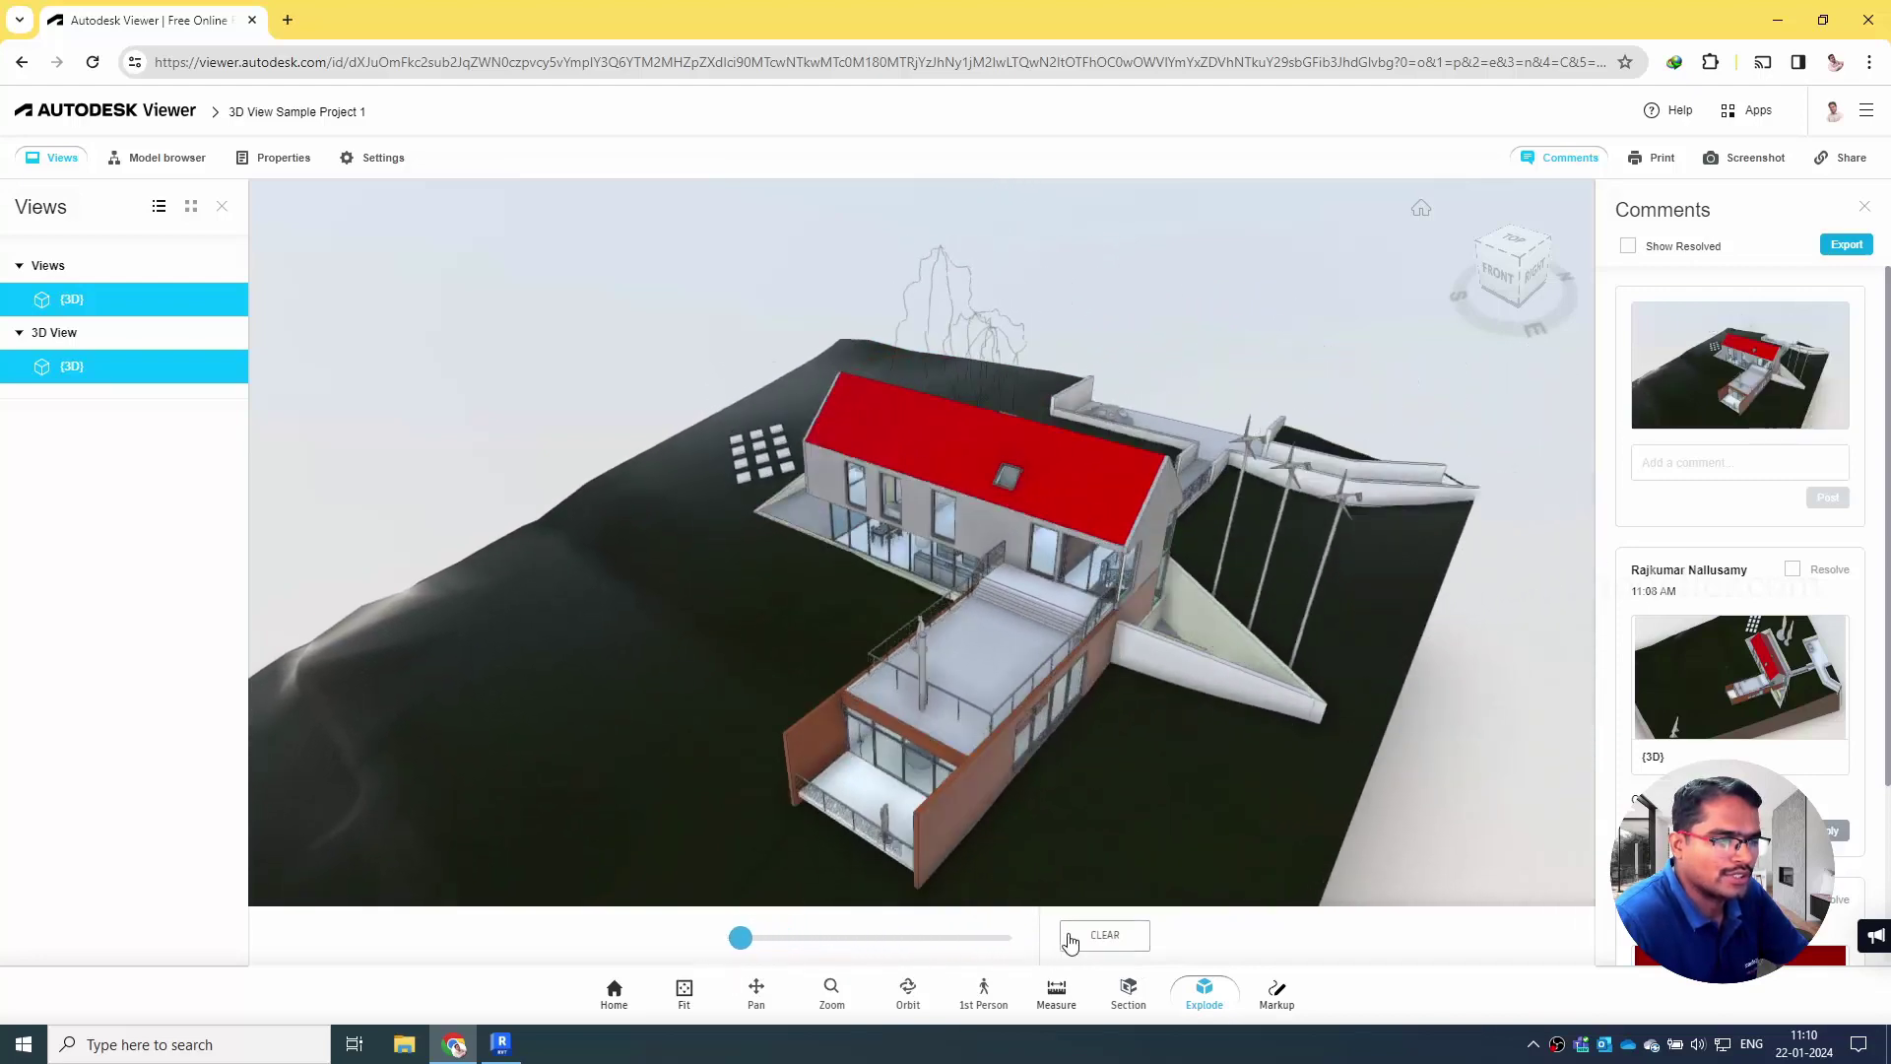
pyautogui.click(1105, 936)
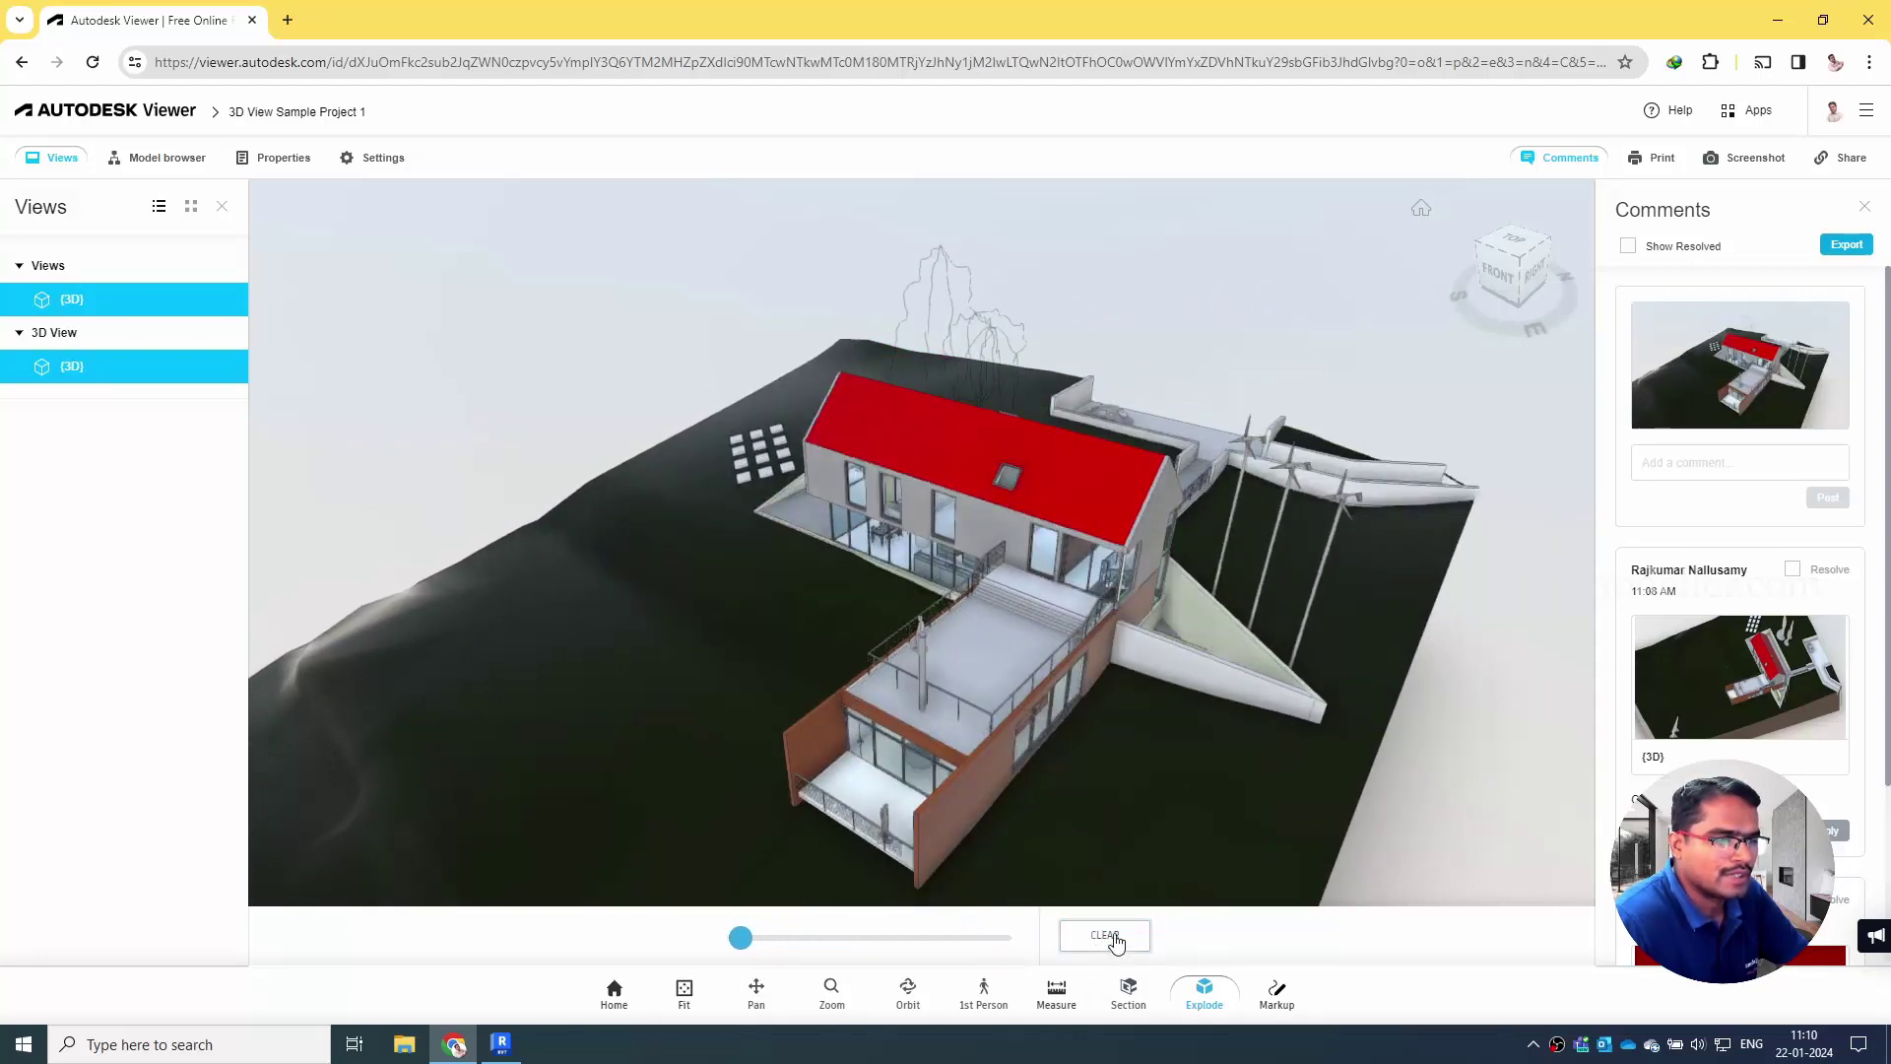
pyautogui.click(1206, 1002)
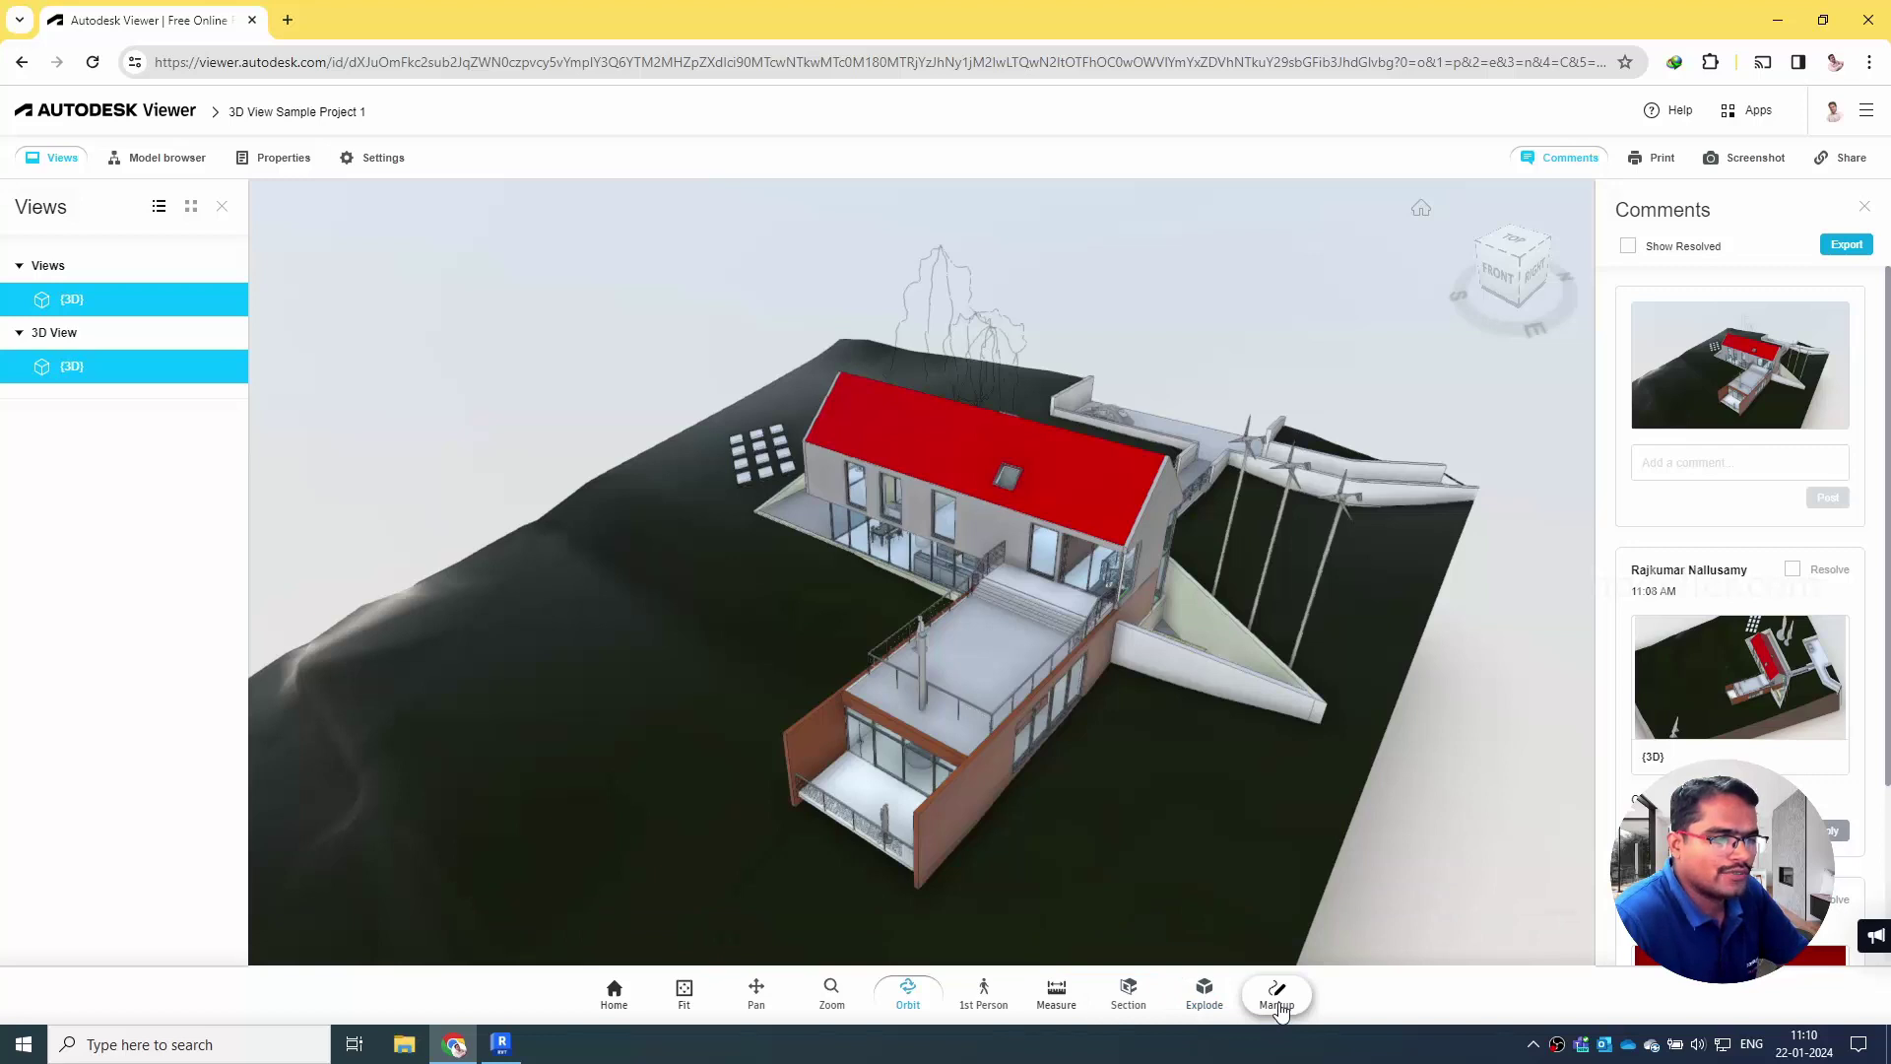
# - Sketch a red pencil markup on the house, then open, scroll through and close the comments PDF
pyautogui.click(1278, 998)
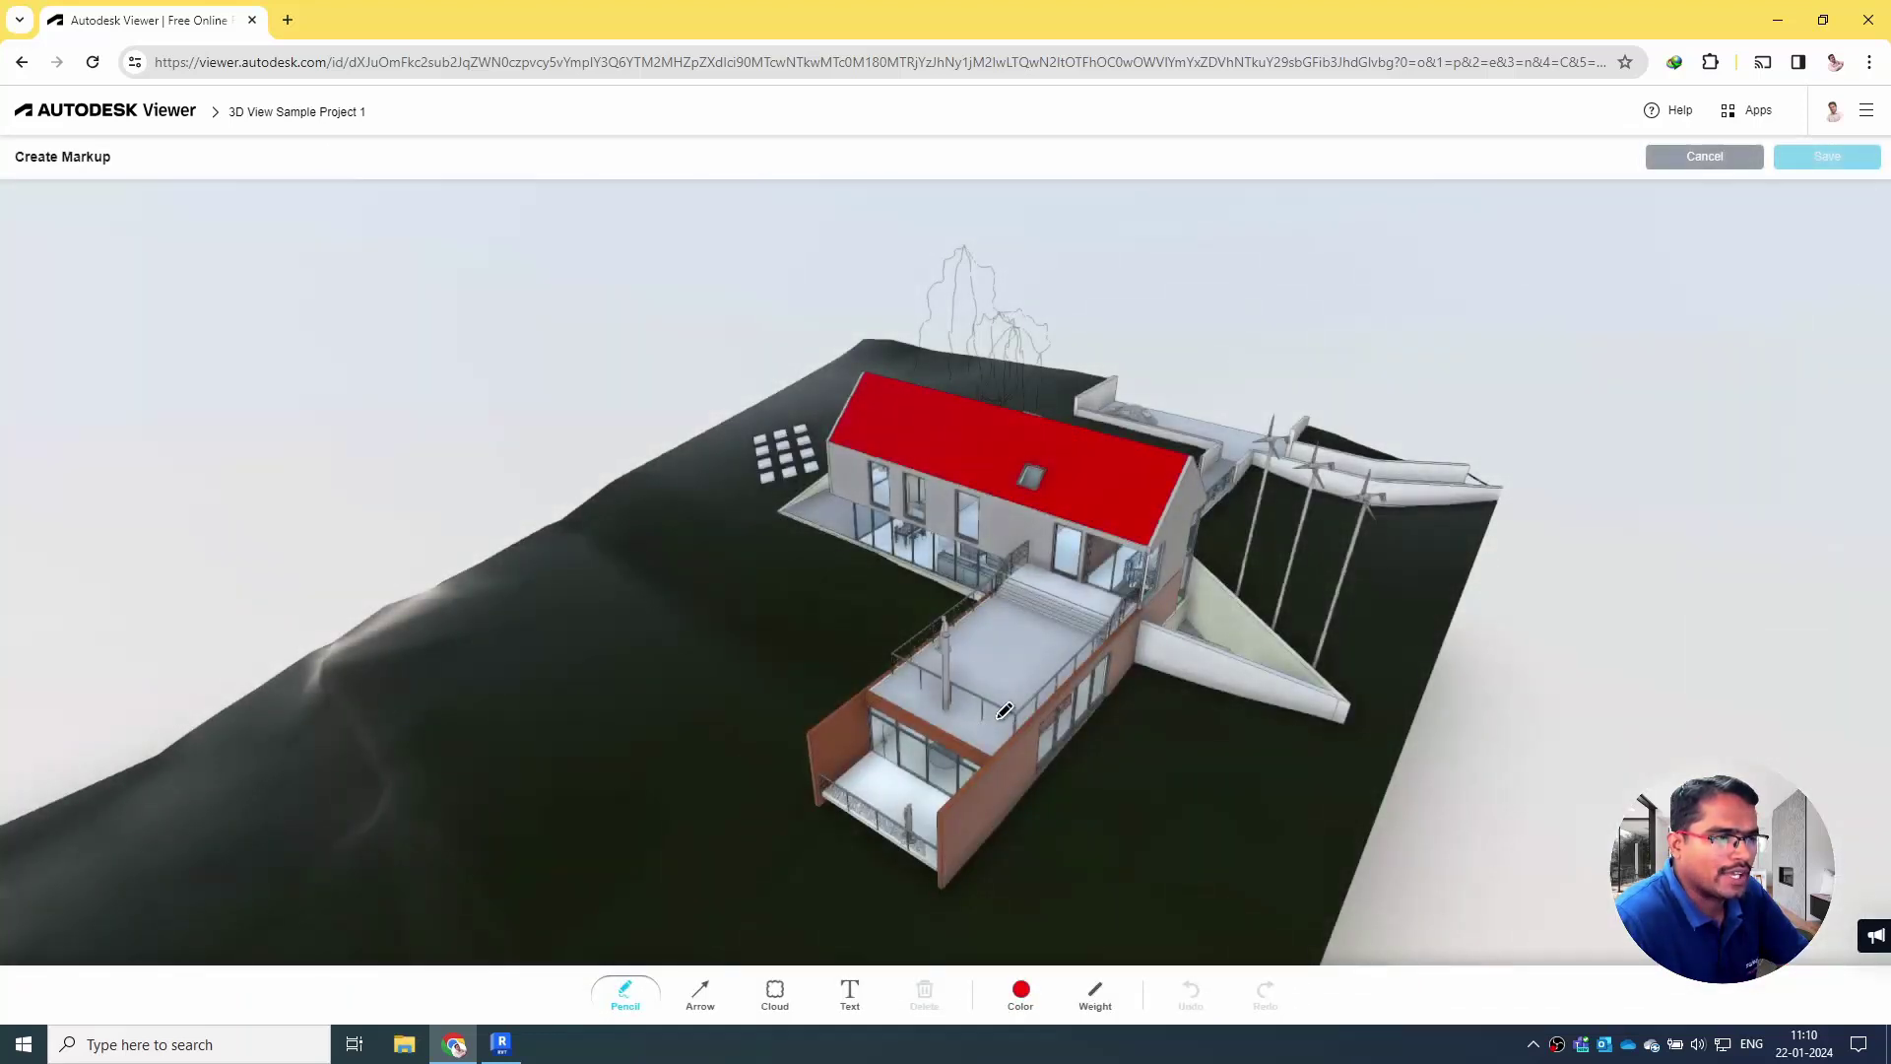
pyautogui.moveTo(1087, 573)
pyautogui.mouseDown()
pyautogui.moveTo(1094, 523)
pyautogui.moveTo(1117, 520)
pyautogui.moveTo(1089, 505)
pyautogui.moveTo(1178, 520)
pyautogui.mouseUp()
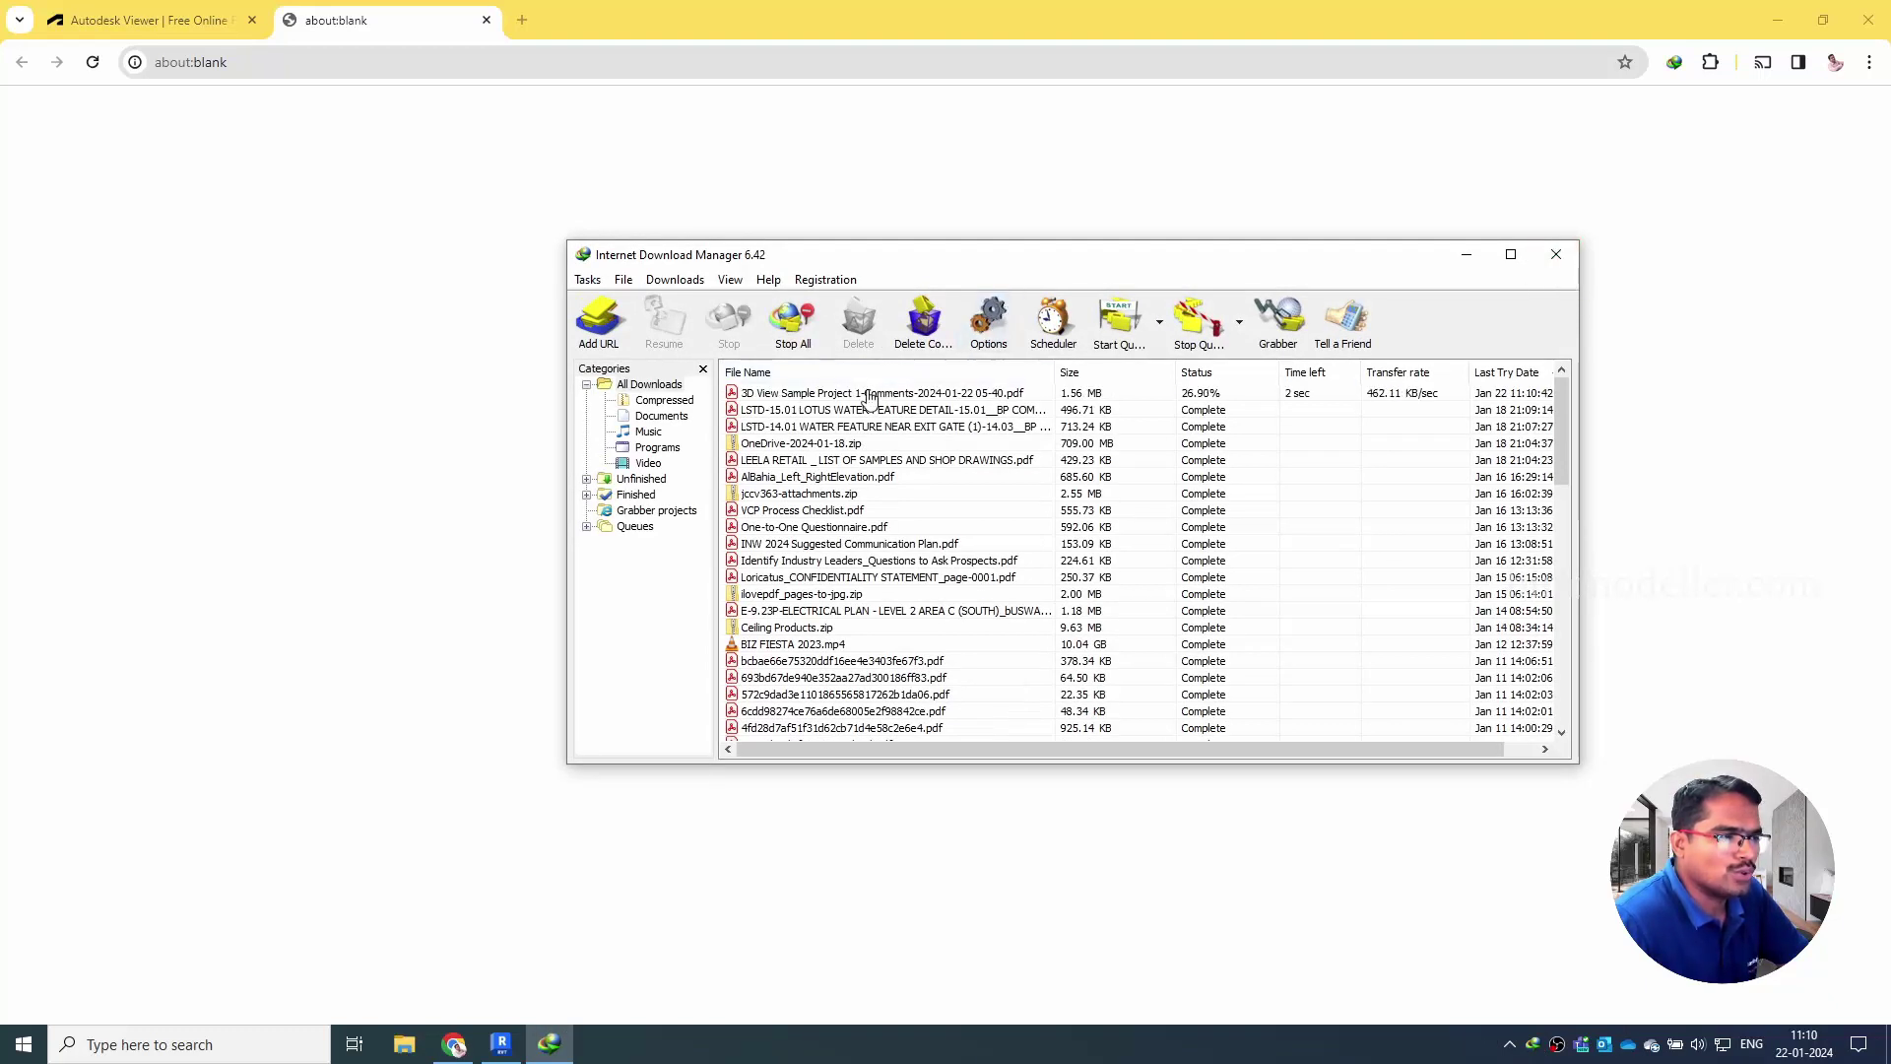
pyautogui.click(869, 396)
pyautogui.doubleClick(871, 396)
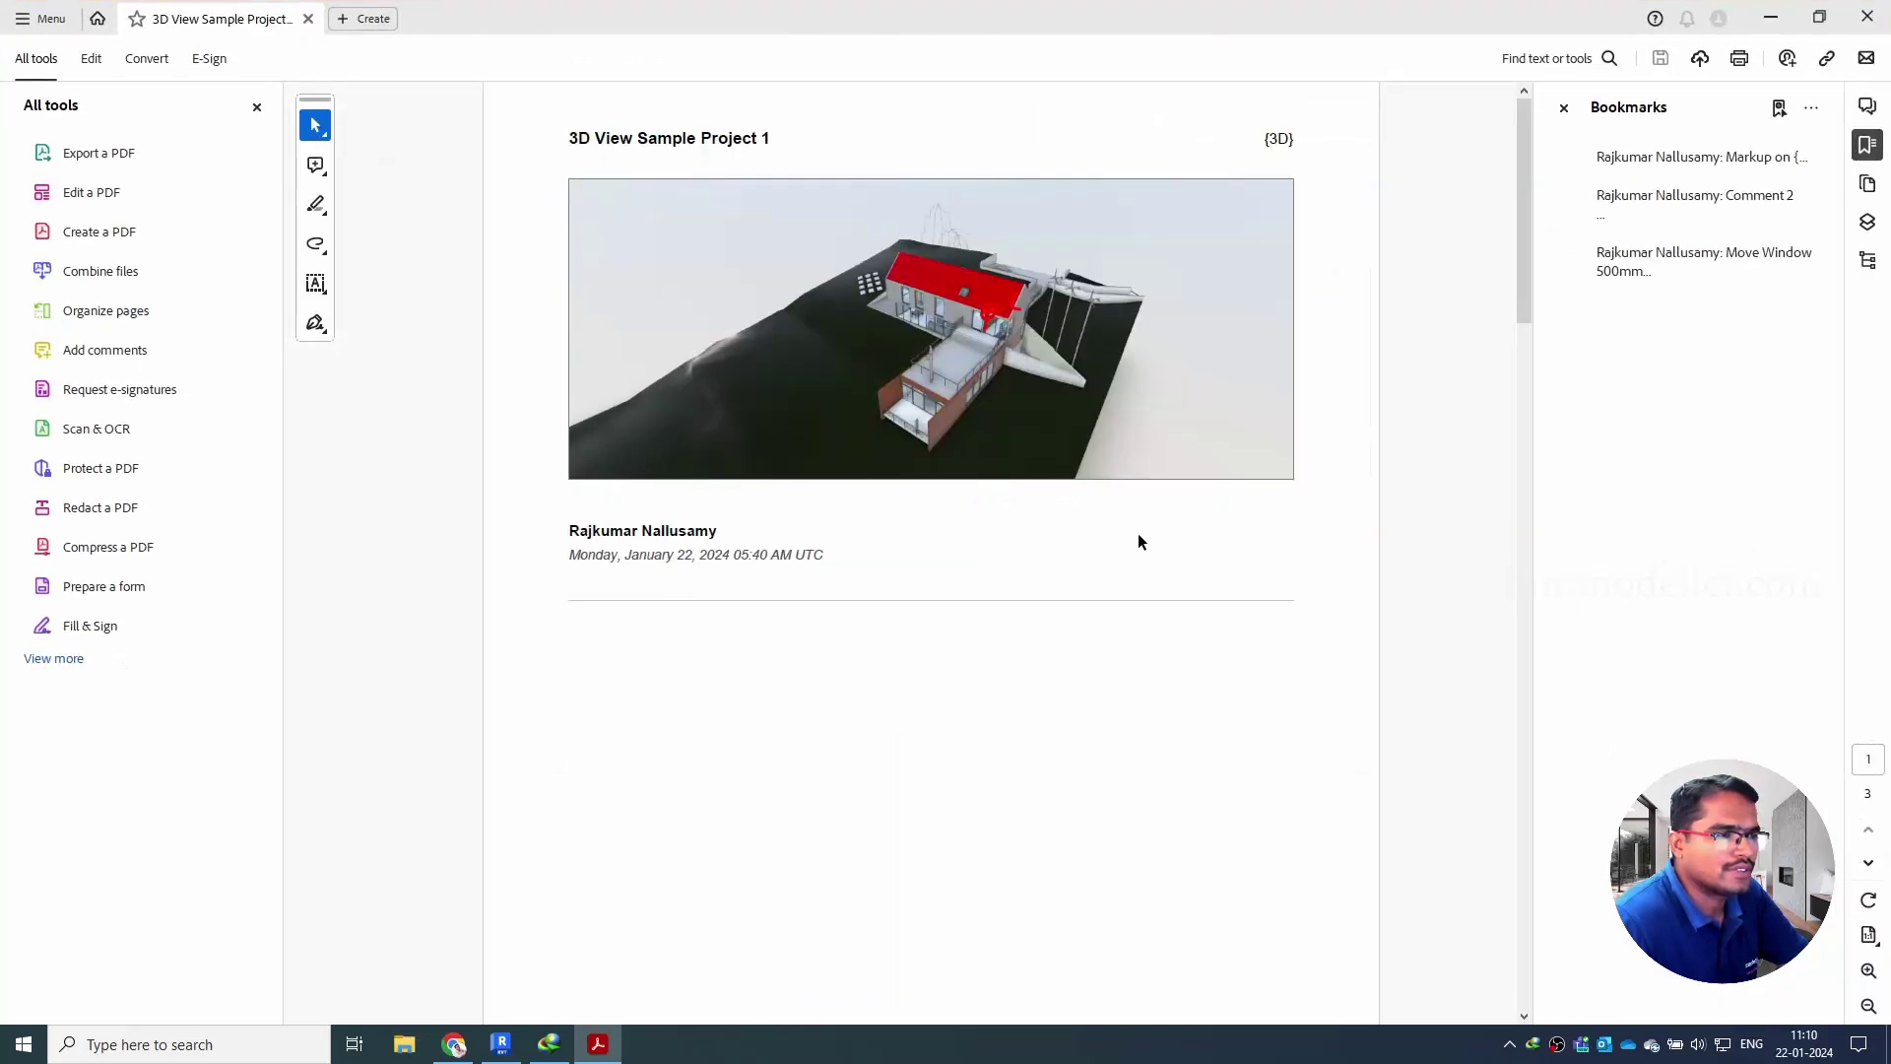
pyautogui.scroll(-10, 1137, 534)
pyautogui.scroll(-15, 1134, 530)
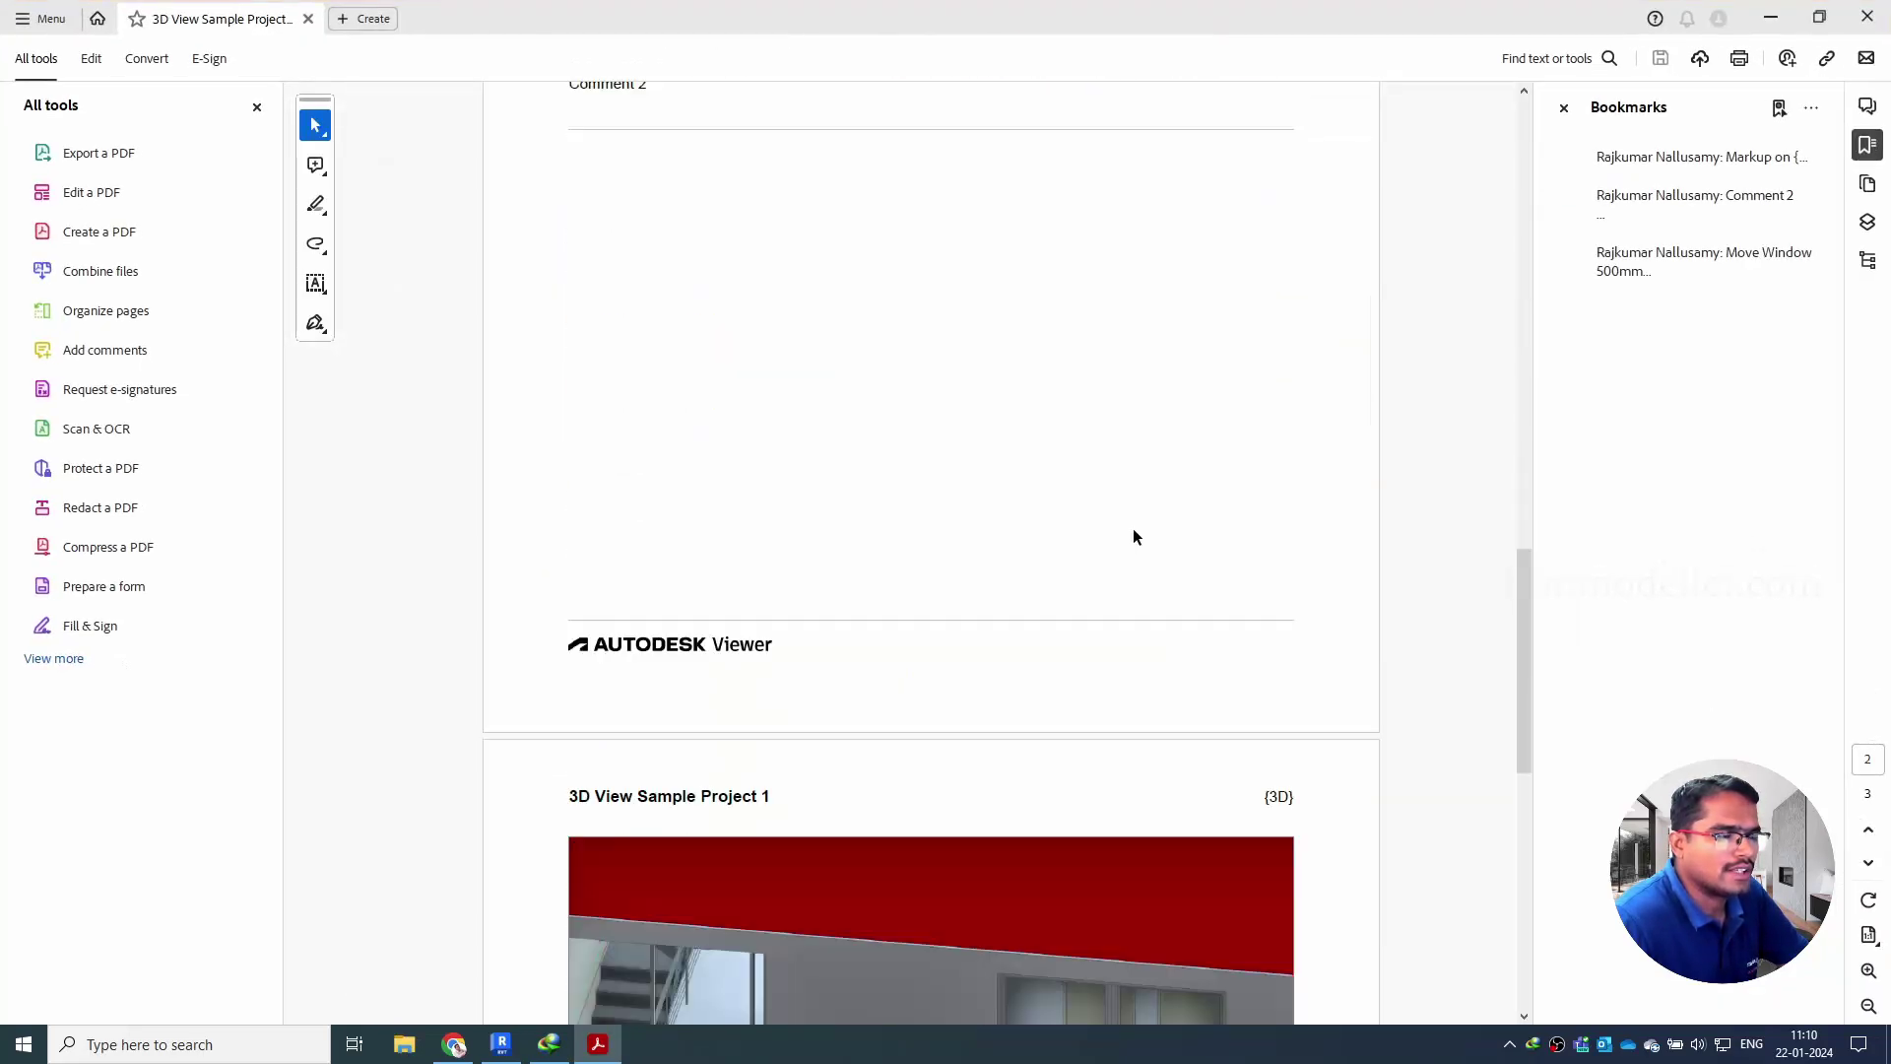
pyautogui.click(1850, 21)
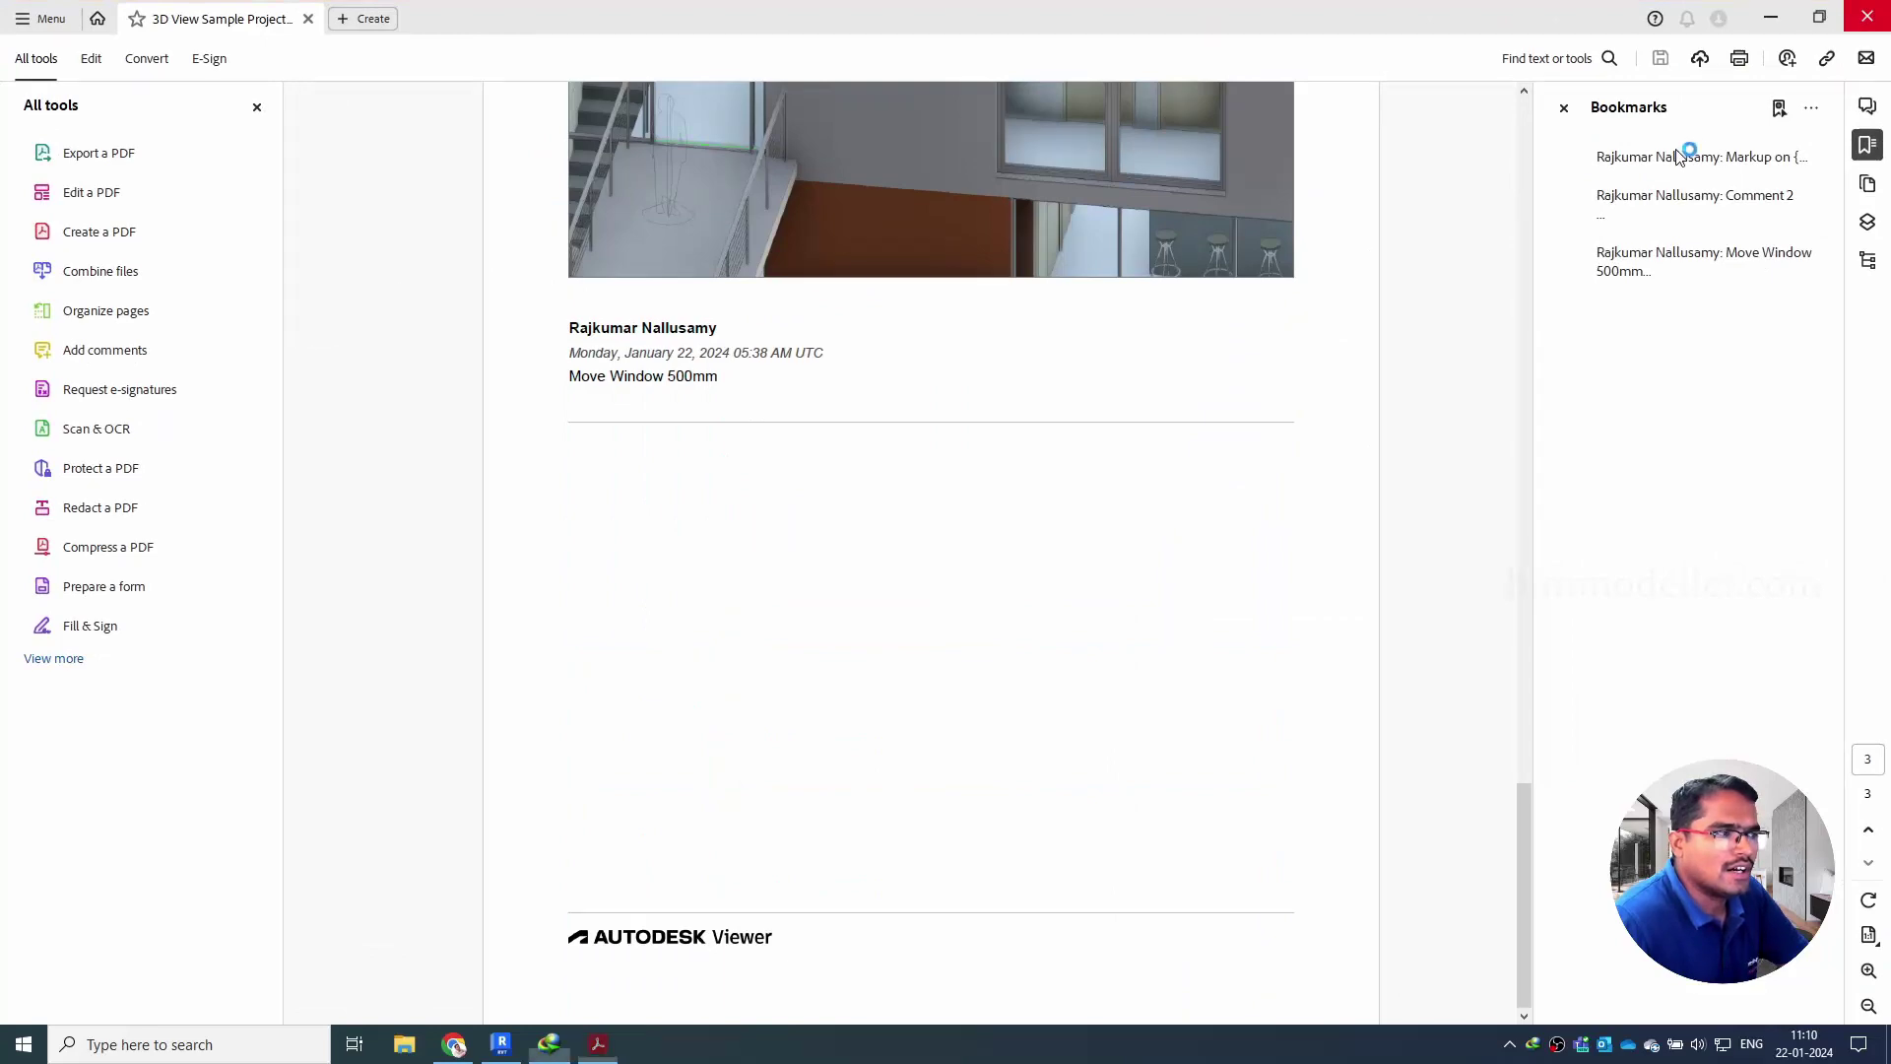
# - Return to Revit and refresh the shared view to load comments 'Comment 2' and 'Move Window 500mm'
pyautogui.click(1763, 59)
pyautogui.click(1778, 19)
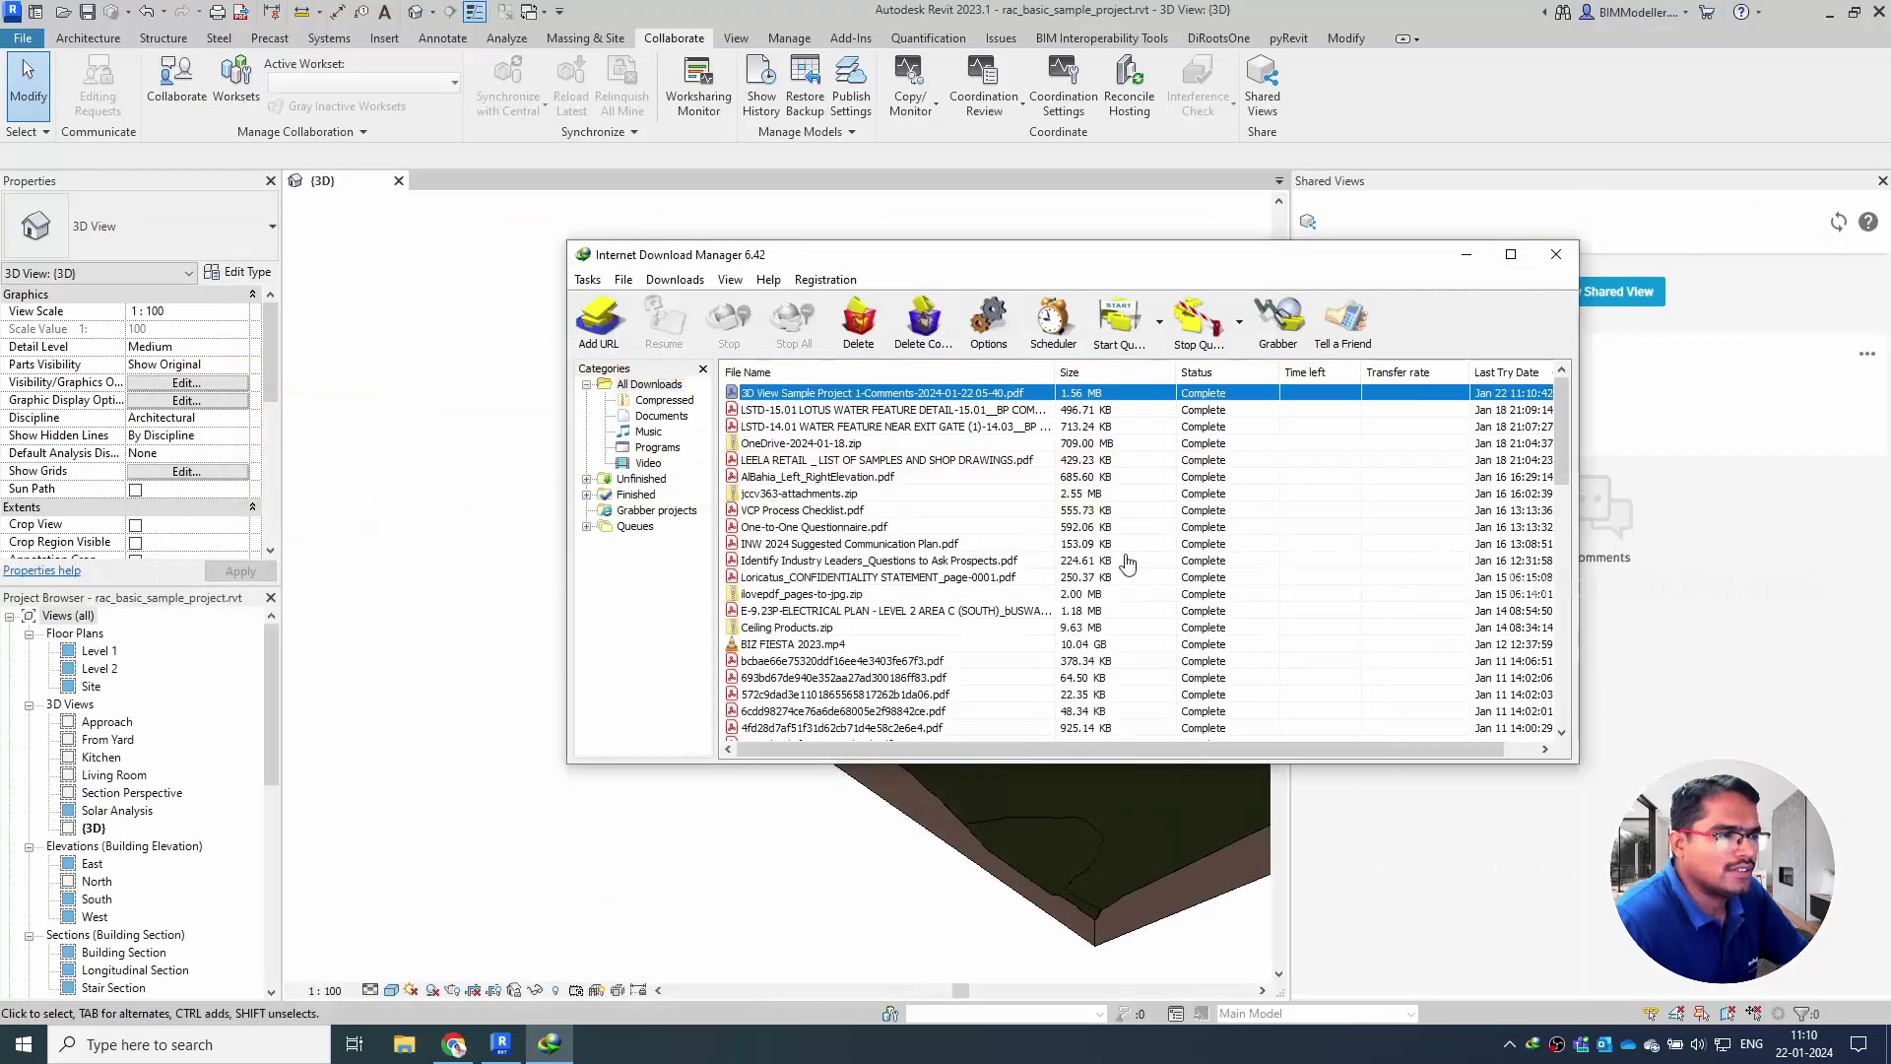
pyautogui.click(1558, 241)
pyautogui.click(1837, 225)
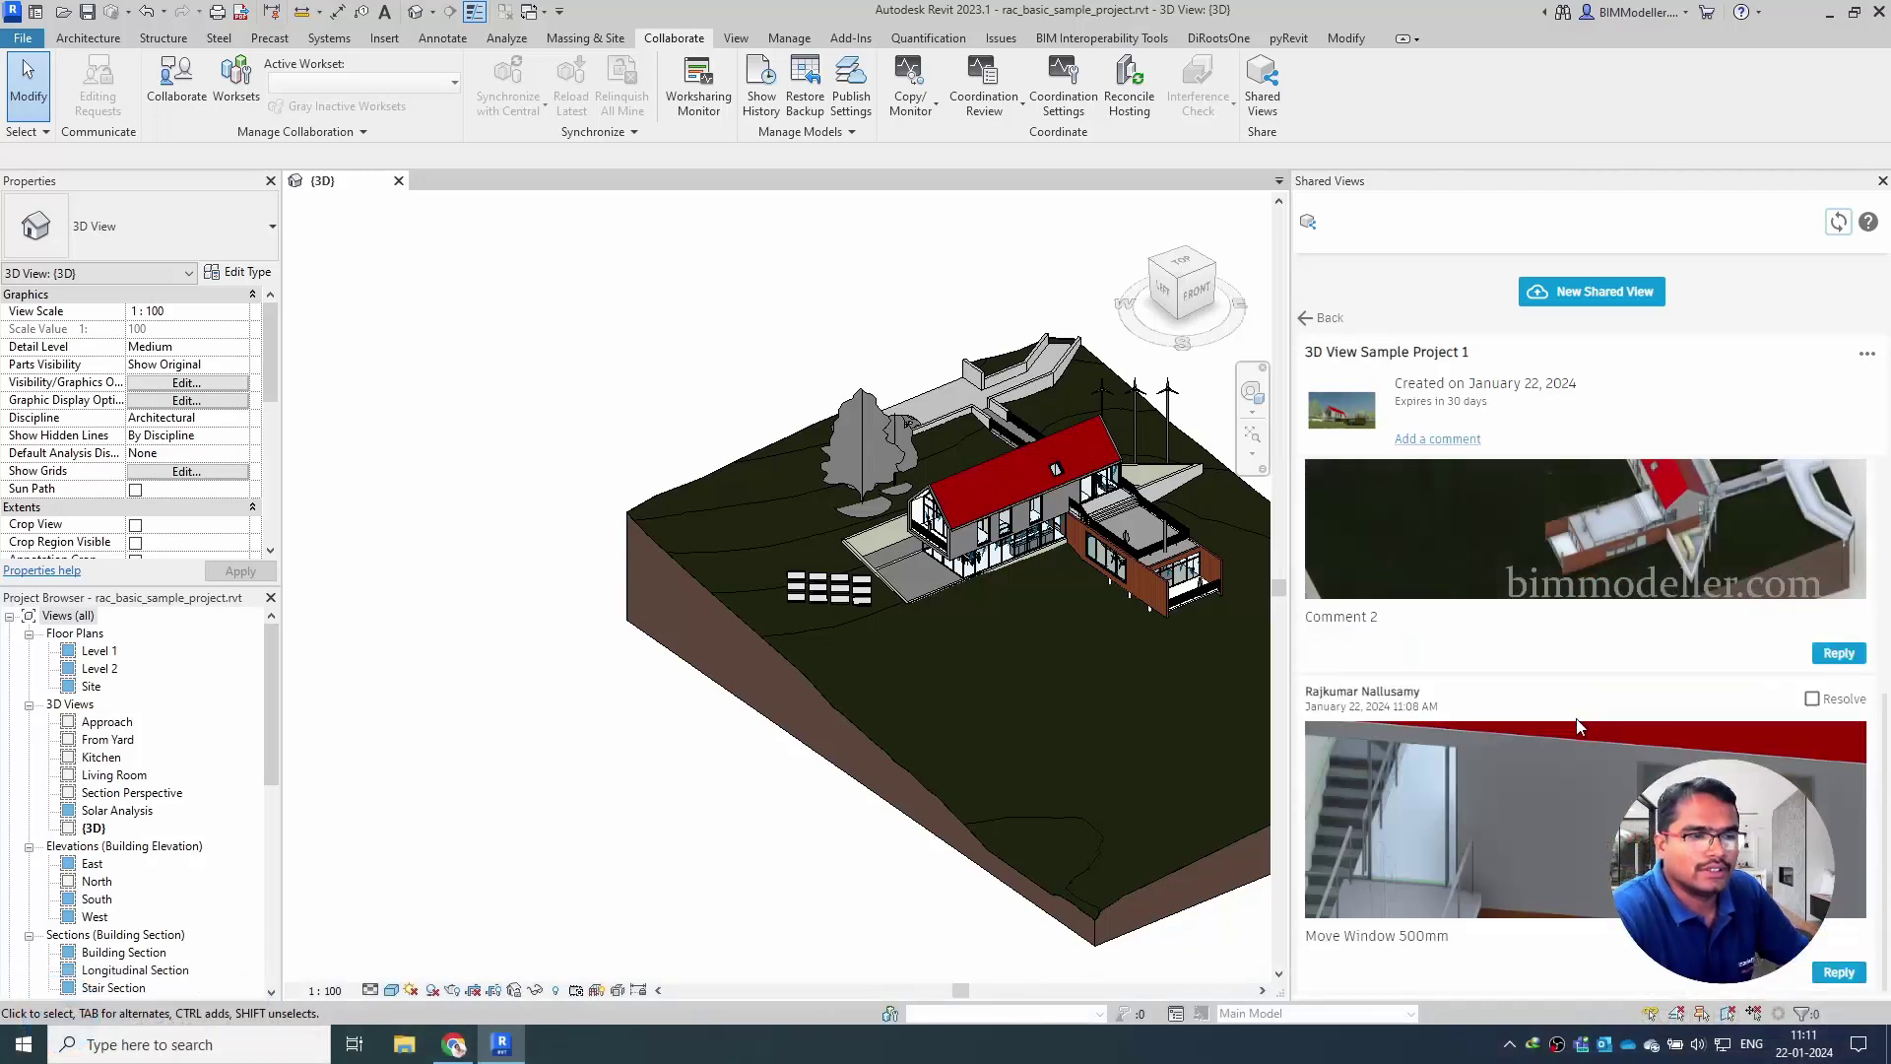
pyautogui.moveTo(1587, 758)
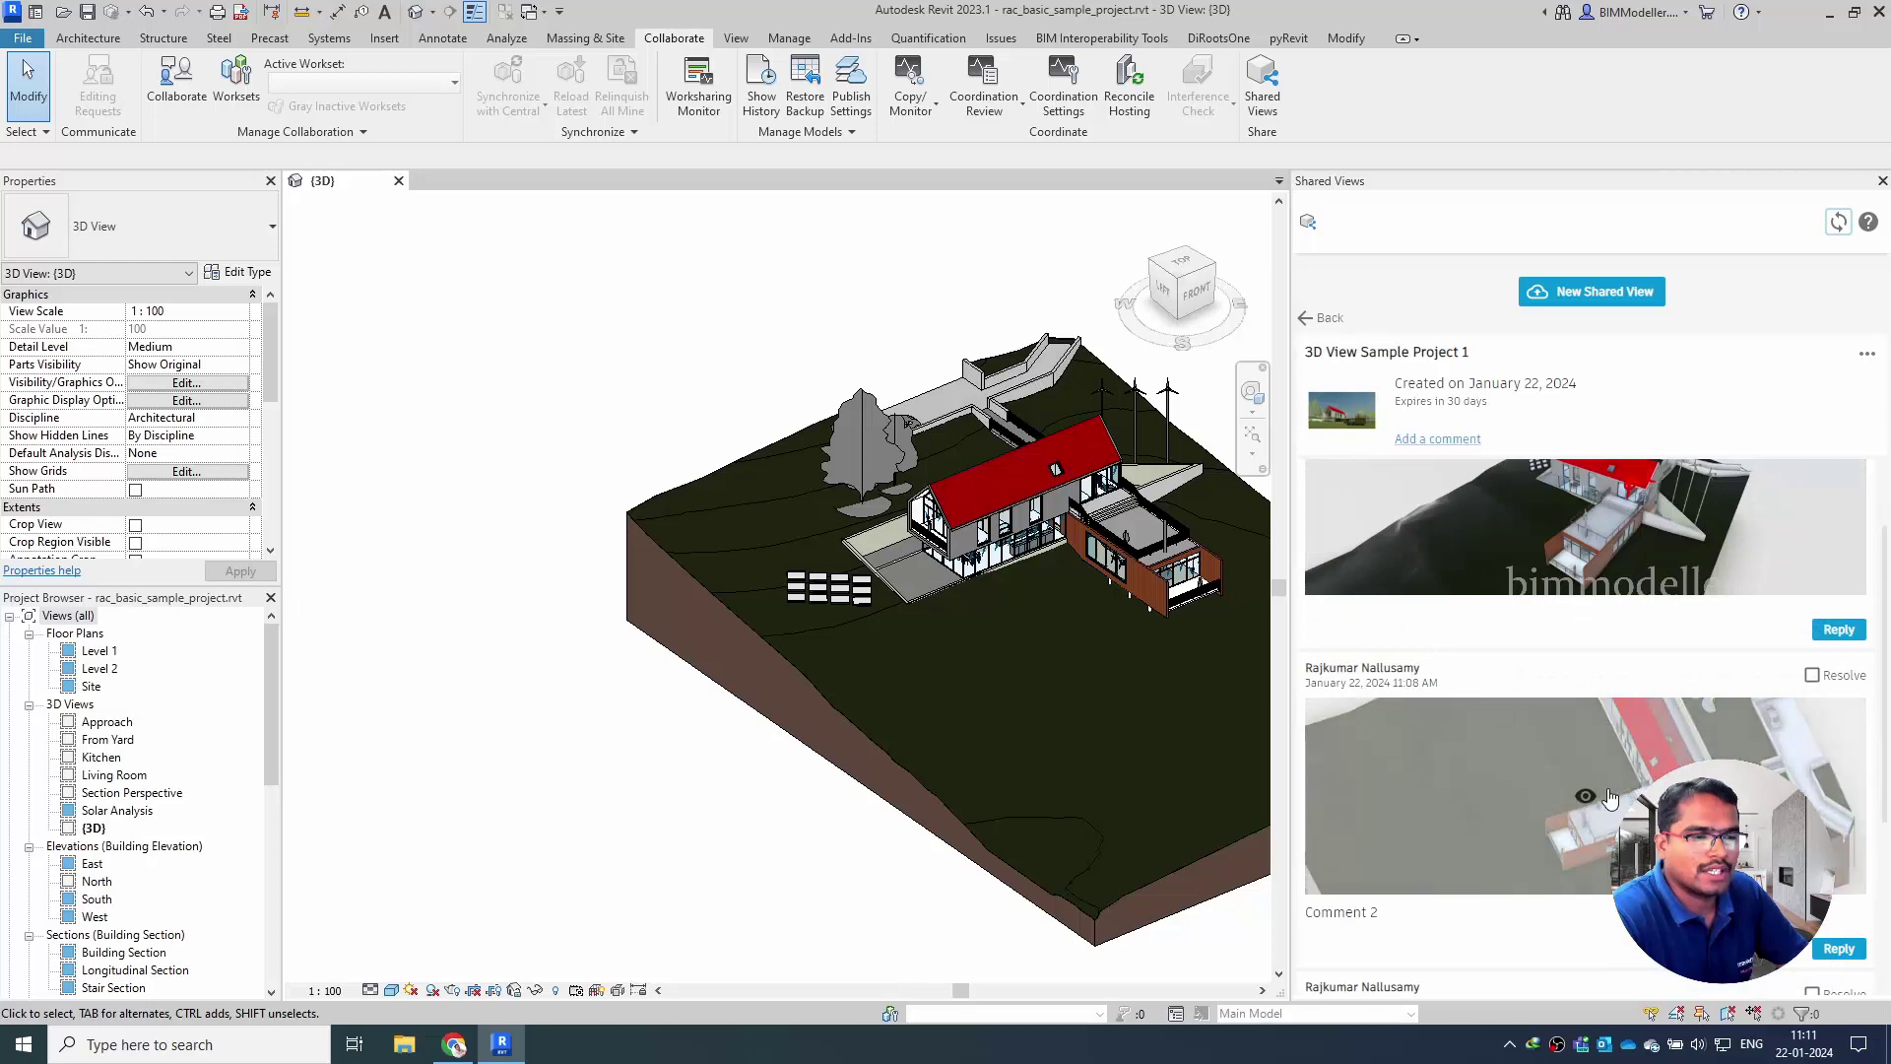